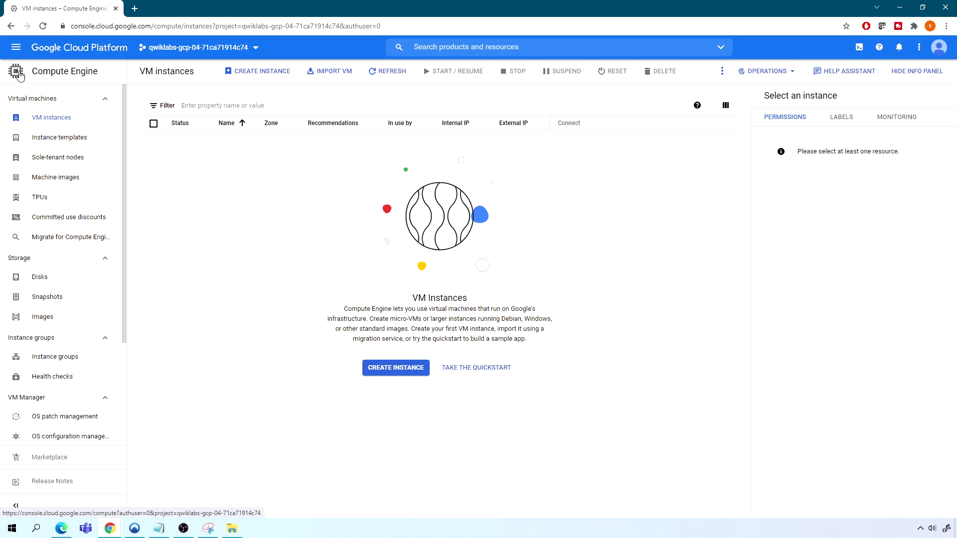
- Open the project's VPC networks and examine the default network's regional subnets, IP address ranges and gateways
left_click(16, 48)
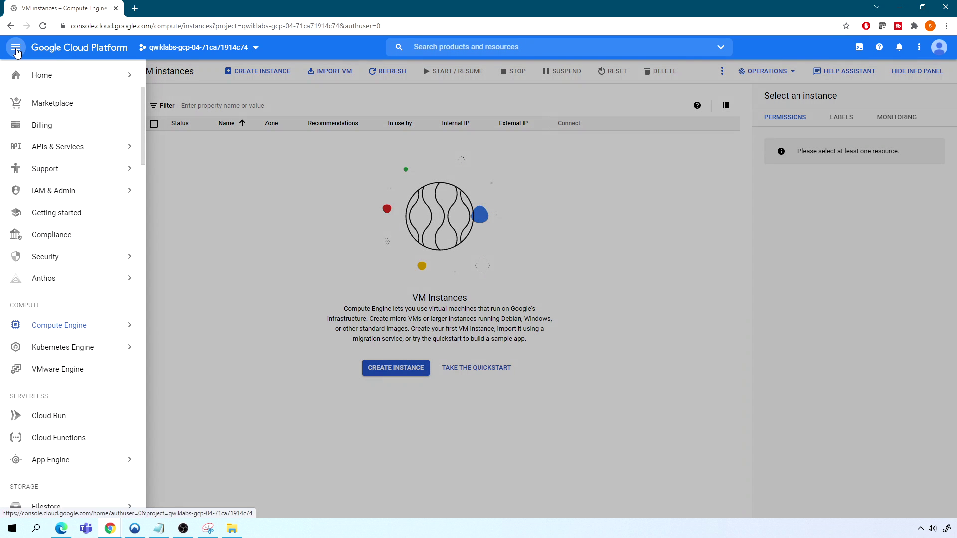
scroll(64, 299, "down", 3)
scroll(65, 297, "down", 8)
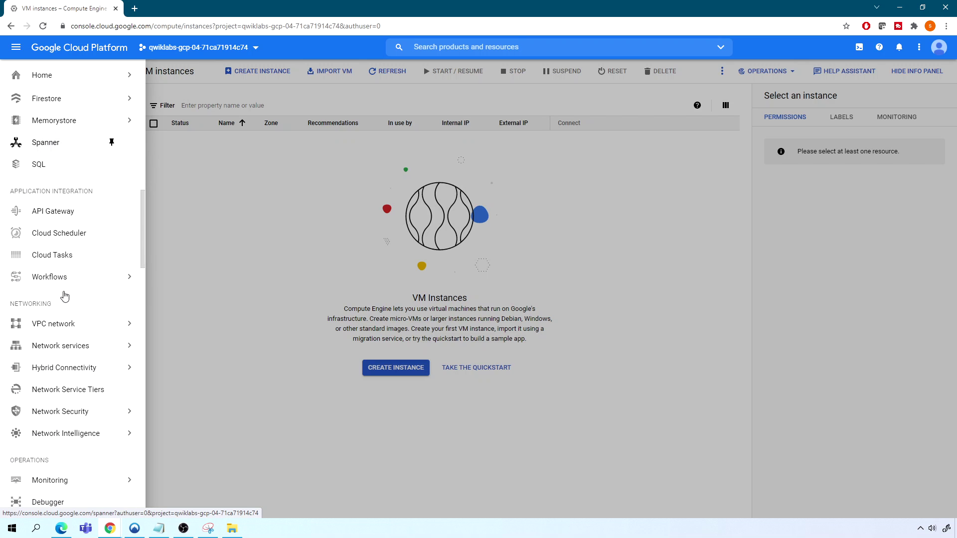
left_click(52, 323)
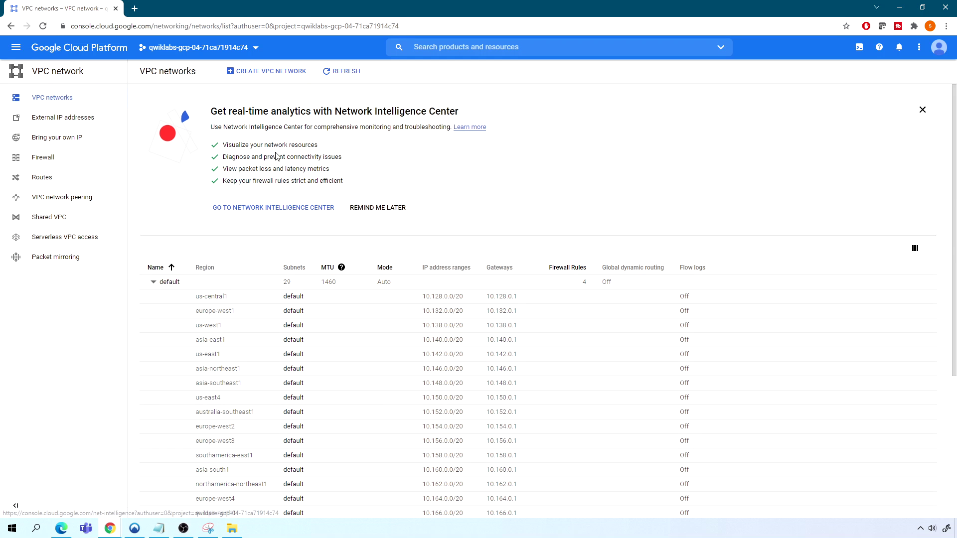
scroll(255, 375, "down", 4)
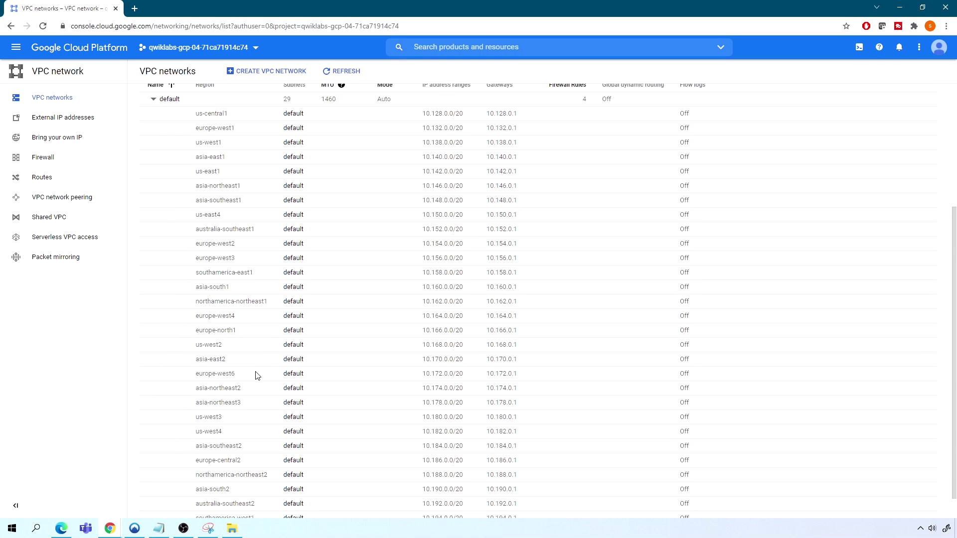
scroll(258, 375, "down", 1)
scroll(257, 375, "up", 5)
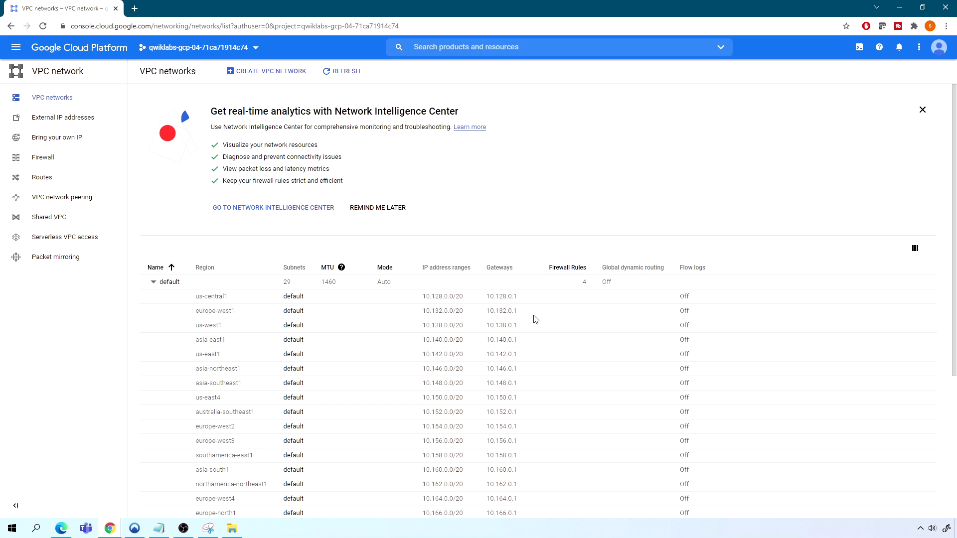
scroll(273, 329, "down", 3)
scroll(274, 328, "down", 2)
scroll(273, 328, "up", 5)
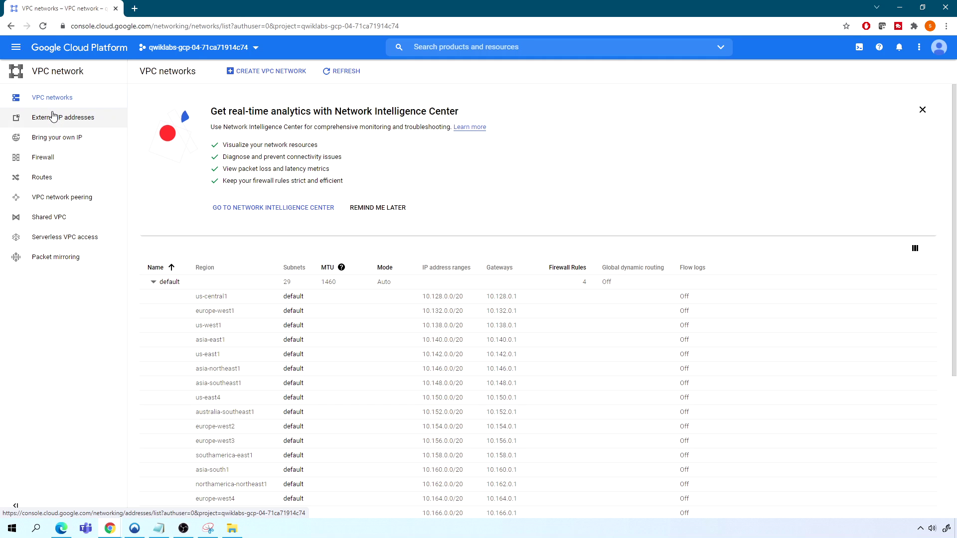
- Review the project's external IP addresses, firewall rules and routes for the default network
left_click(54, 120)
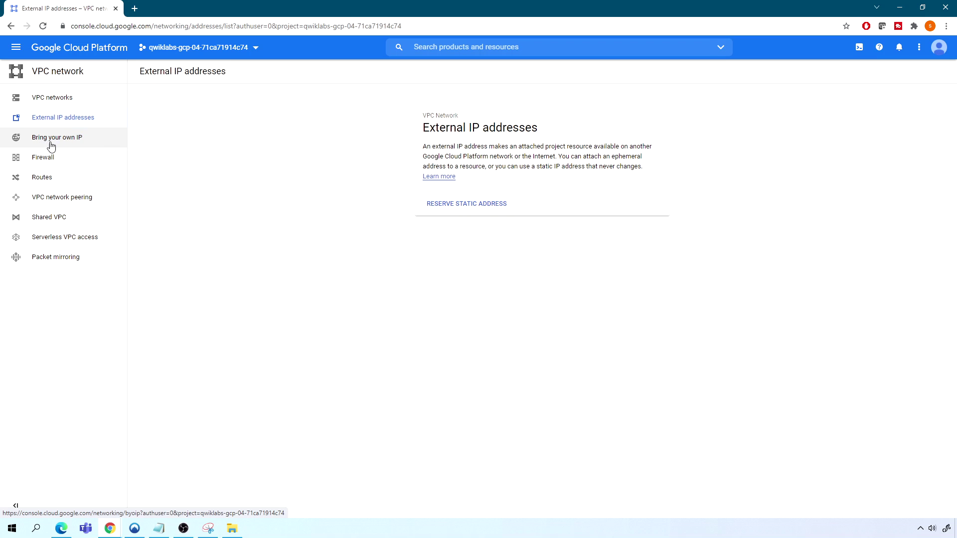
left_click(47, 160)
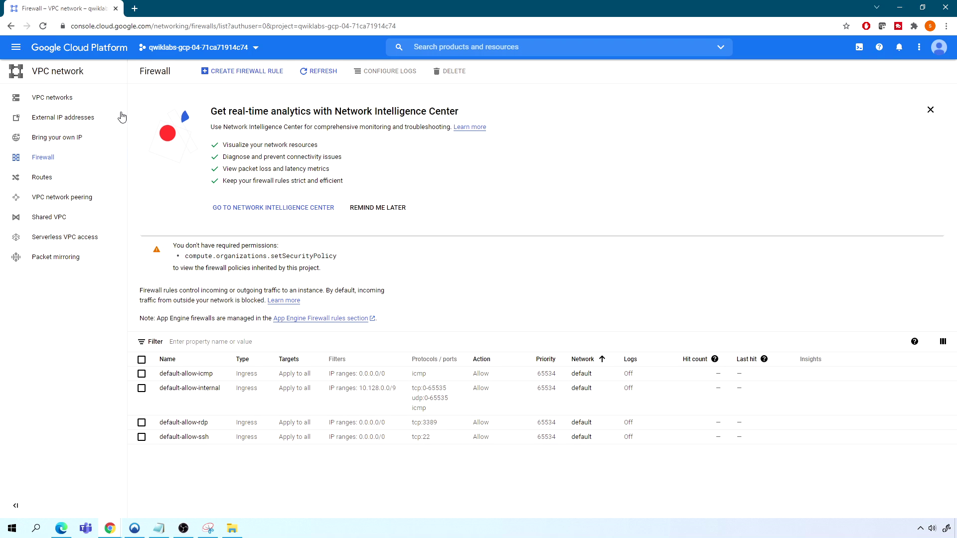
left_click(41, 179)
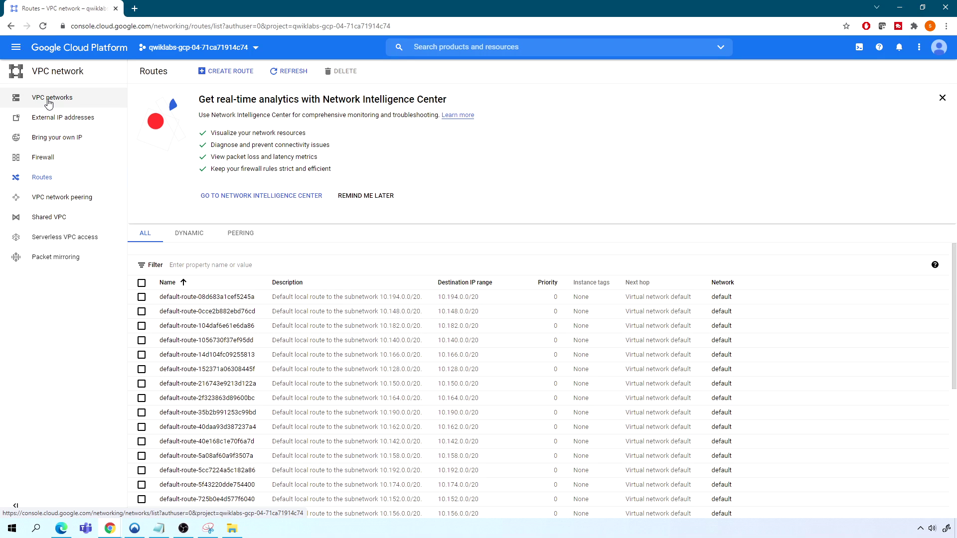
- Delete all the default firewall rules: default-allow-icmp, default-allow-internal, default-allow-rdp and default-allow-ssh
left_click(44, 159)
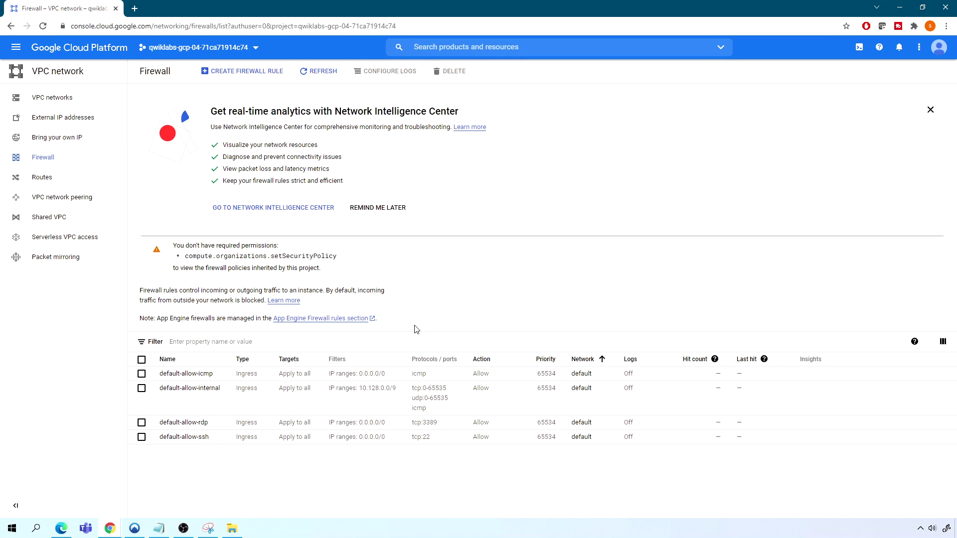
left_click(142, 360)
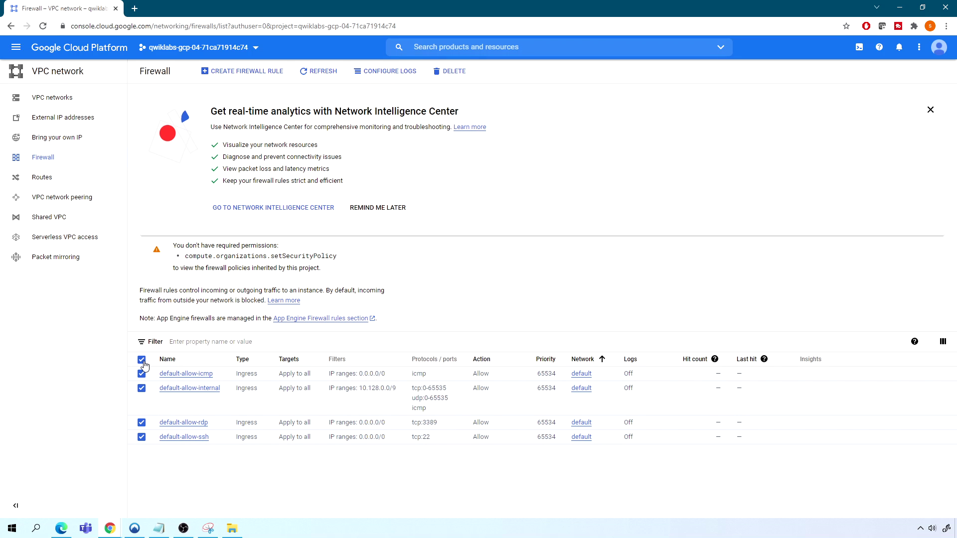
left_click(451, 73)
left_click(534, 315)
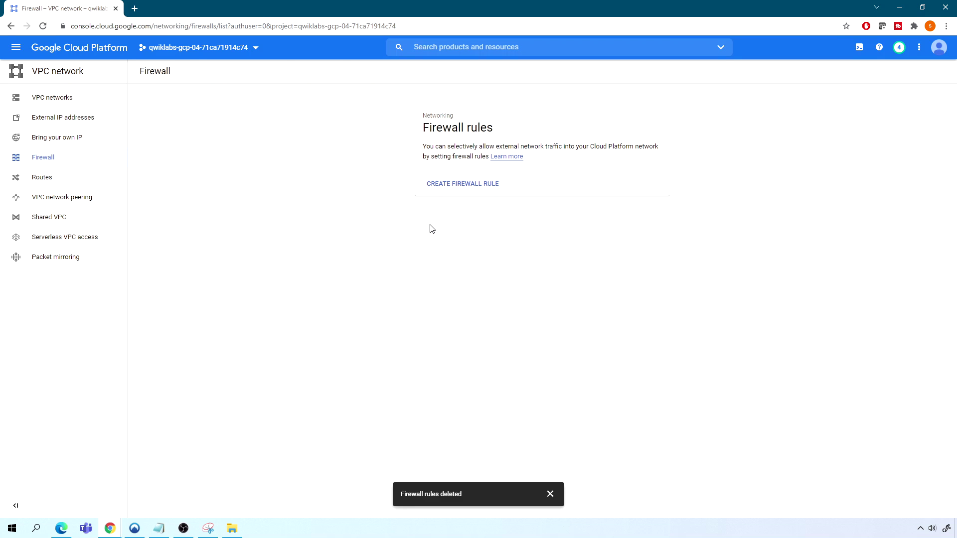
- Delete the default VPC network, and check the project's routes and VPC network list
left_click(41, 99)
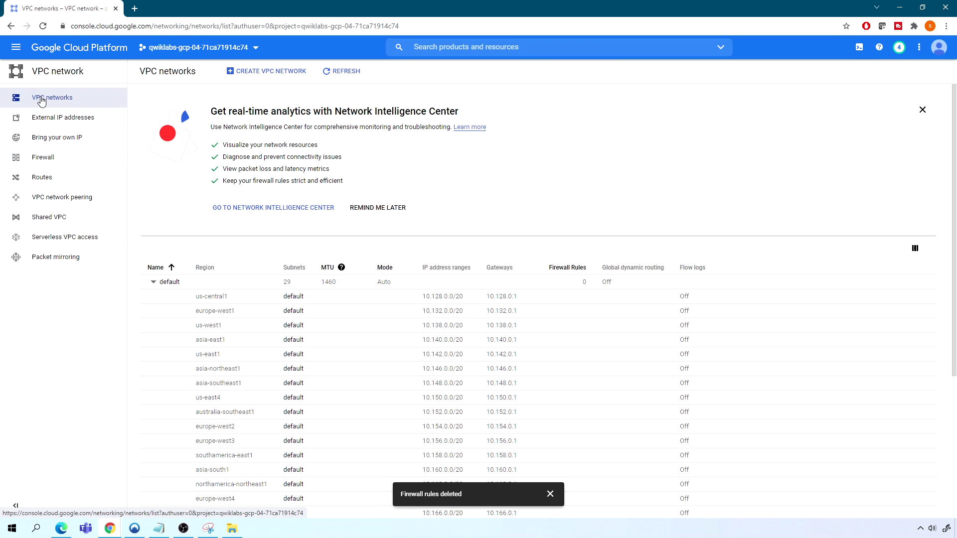
left_click(170, 283)
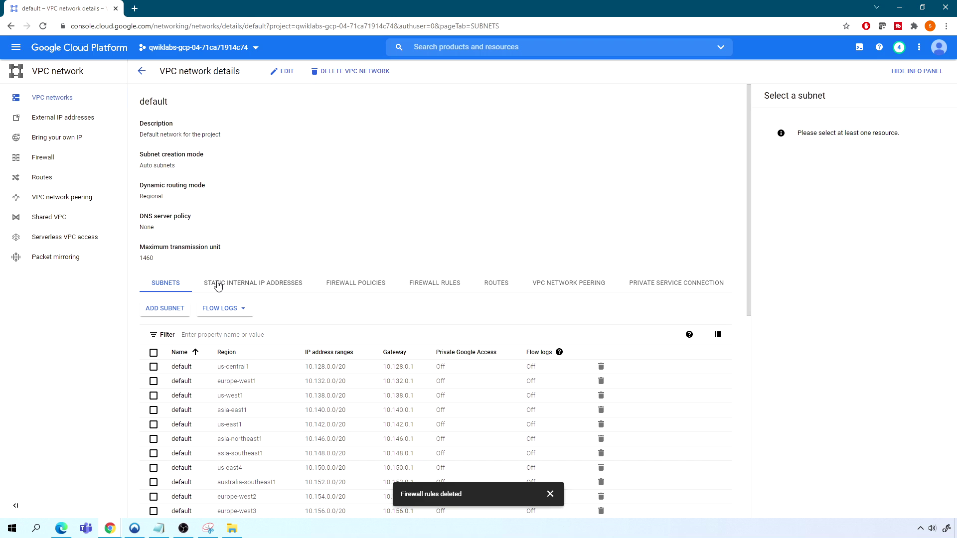
left_click(341, 74)
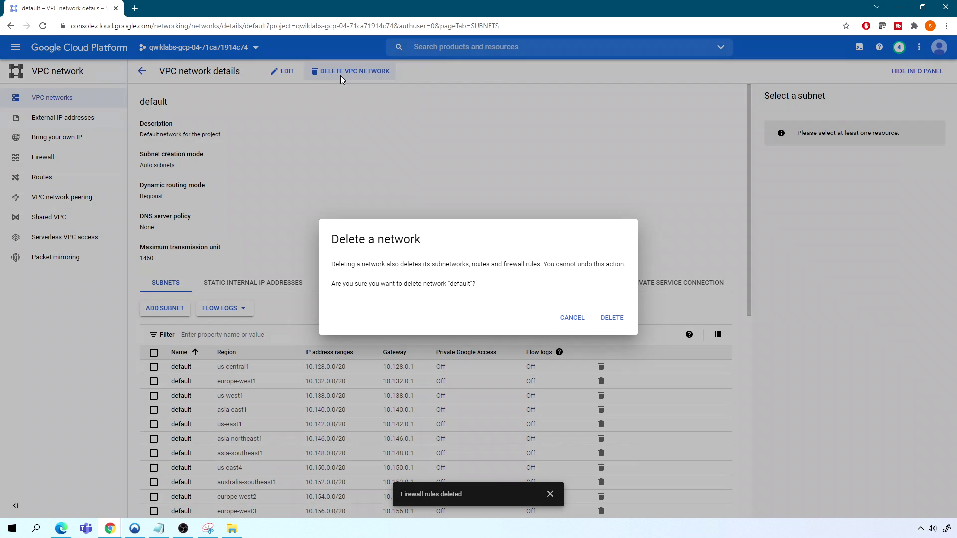
left_click(616, 321)
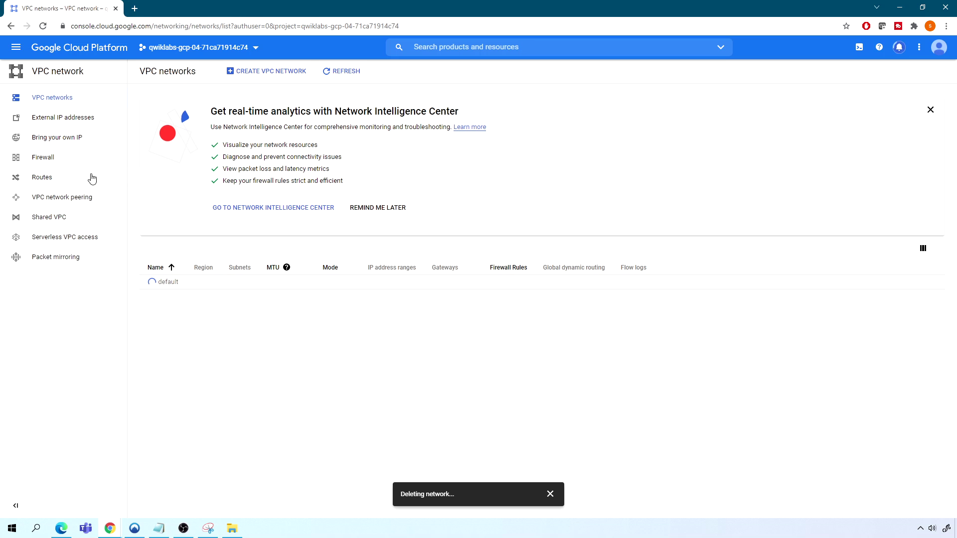
left_click(46, 180)
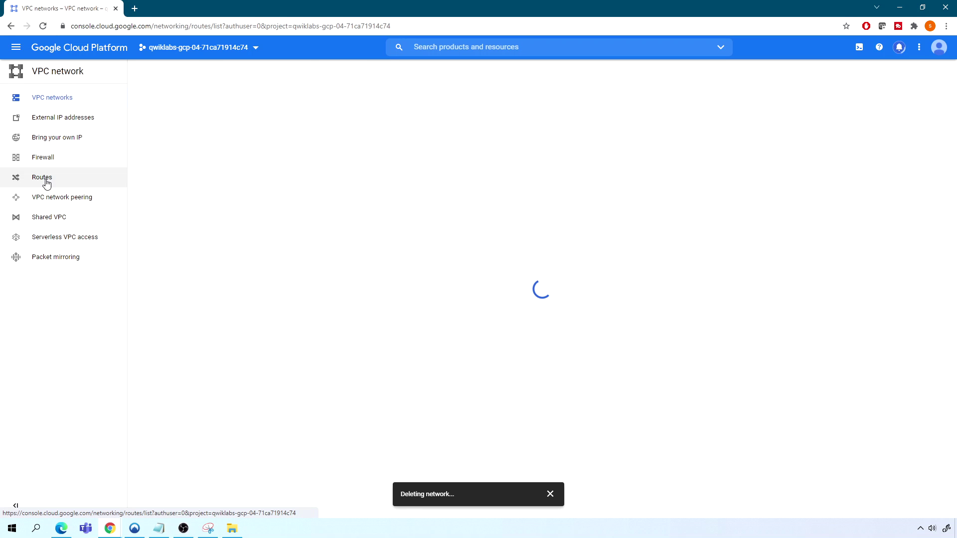
left_click(48, 98)
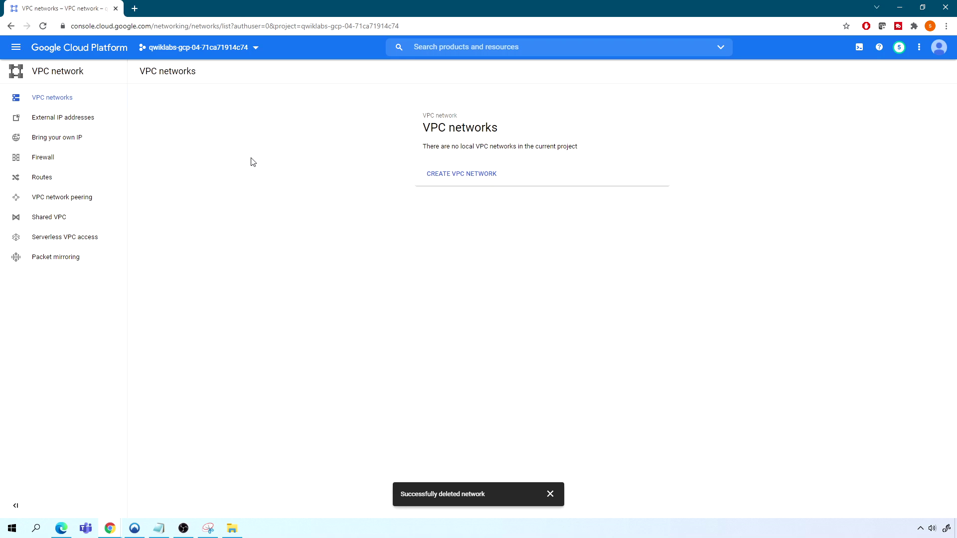
- Start a new VPC network named mynetwork and set its subnet creation mode to Automatic
left_click(466, 178)
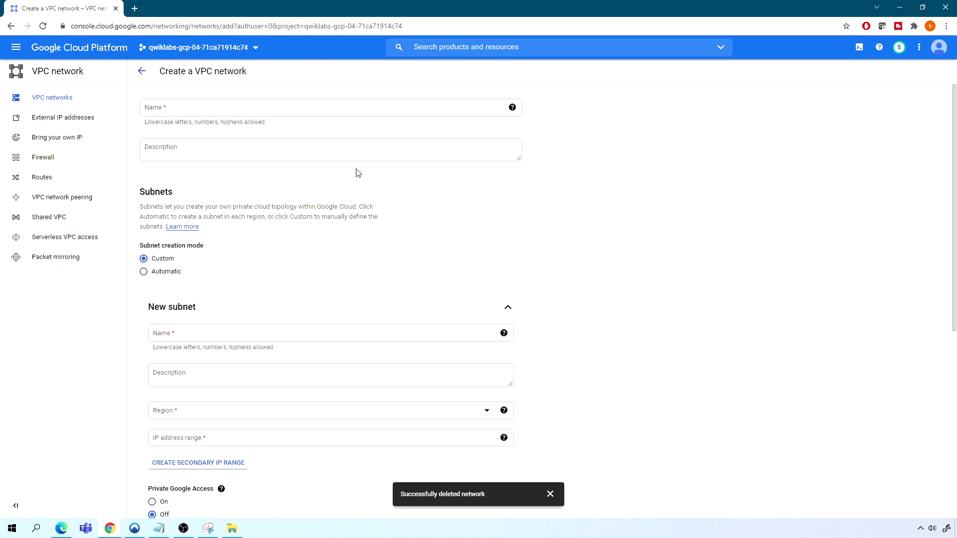
left_click(200, 107)
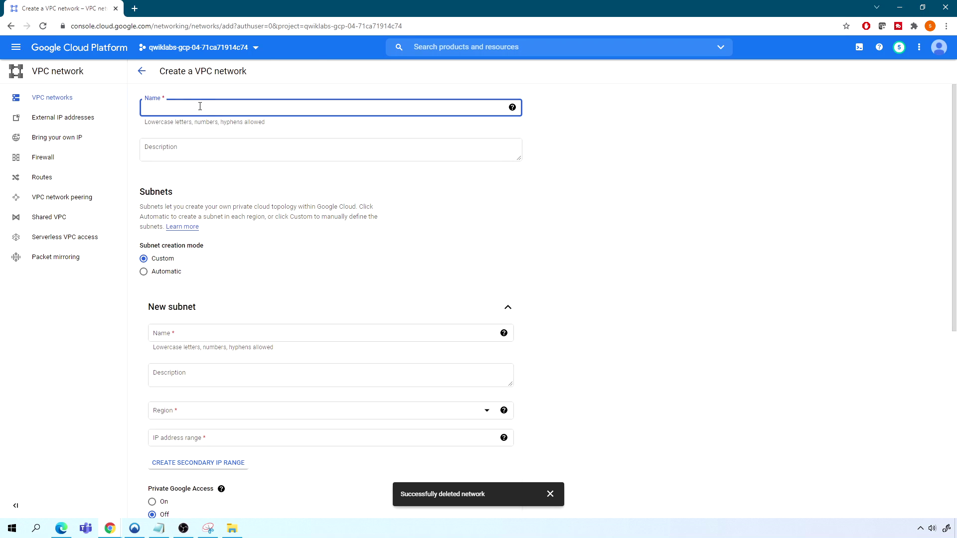
type("mynetwork")
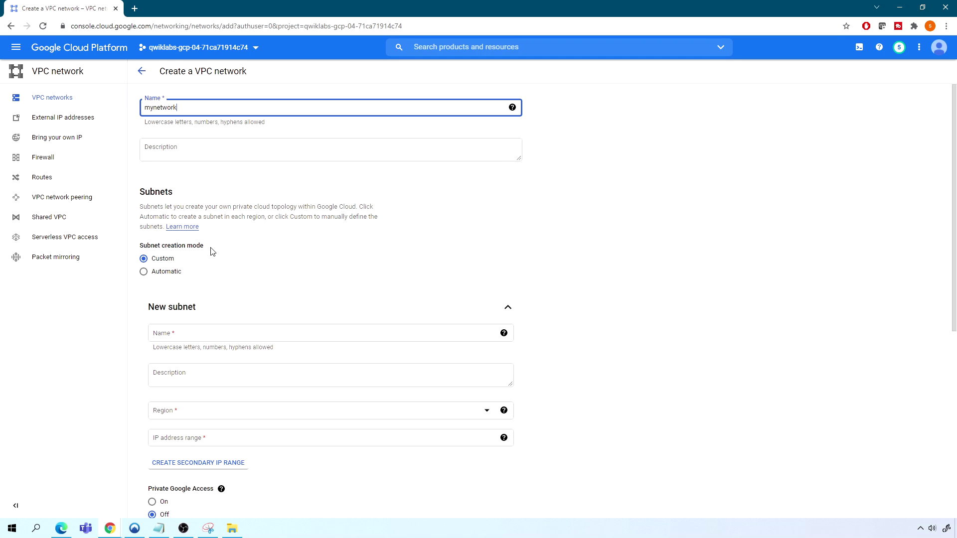
left_click(143, 273)
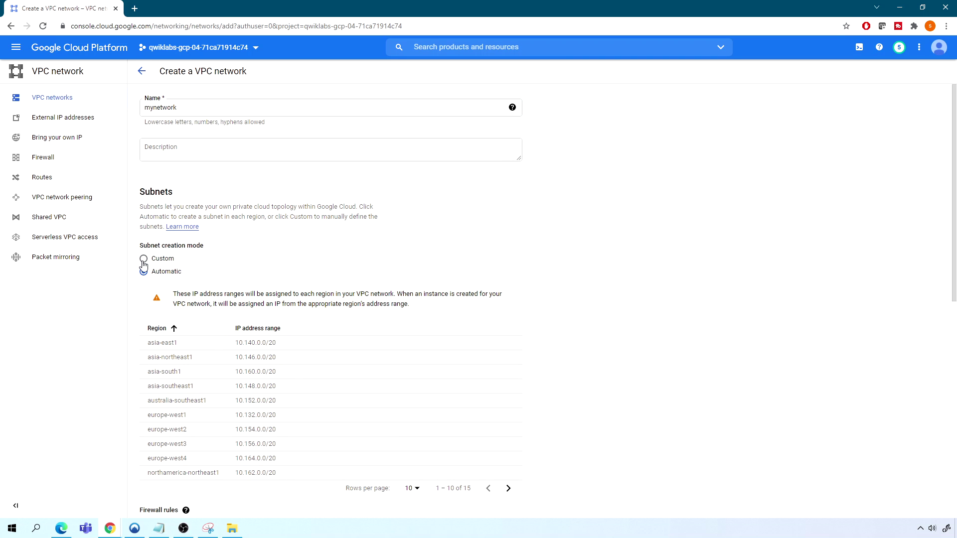
left_click(143, 259)
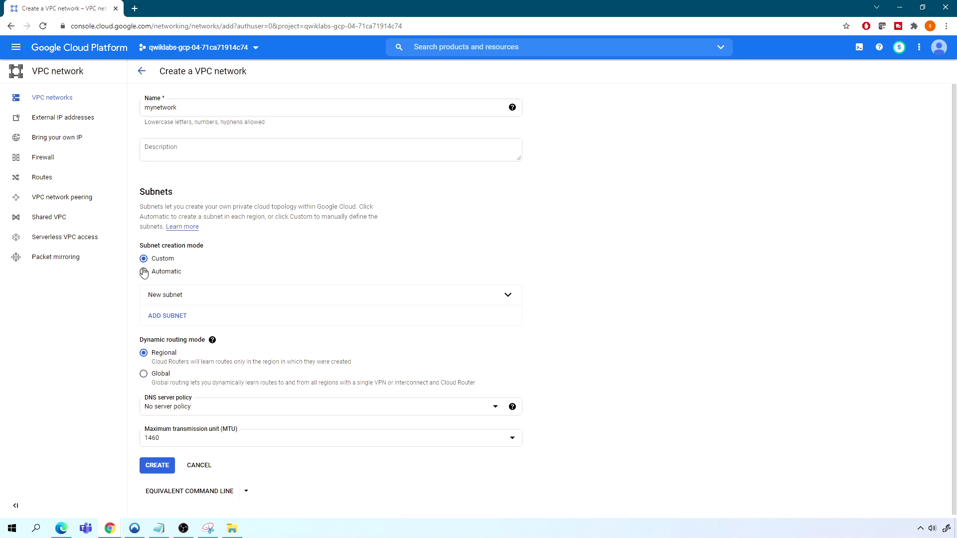
left_click(143, 271)
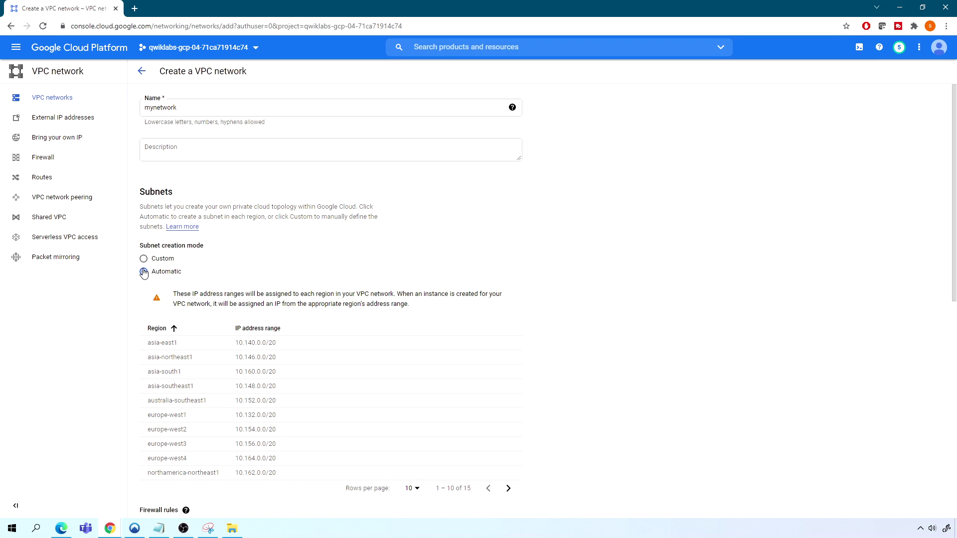
- Create the network with no optional firewall rules selected, Regional dynamic routing, no DNS server policy and an MTU of 1460
scroll(200, 276, "down", 4)
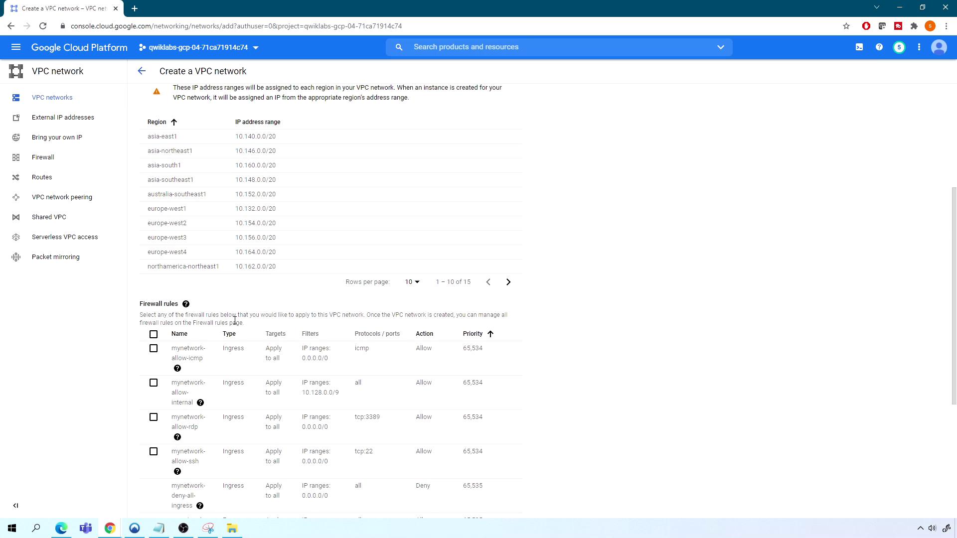
scroll(235, 325, "down", 2)
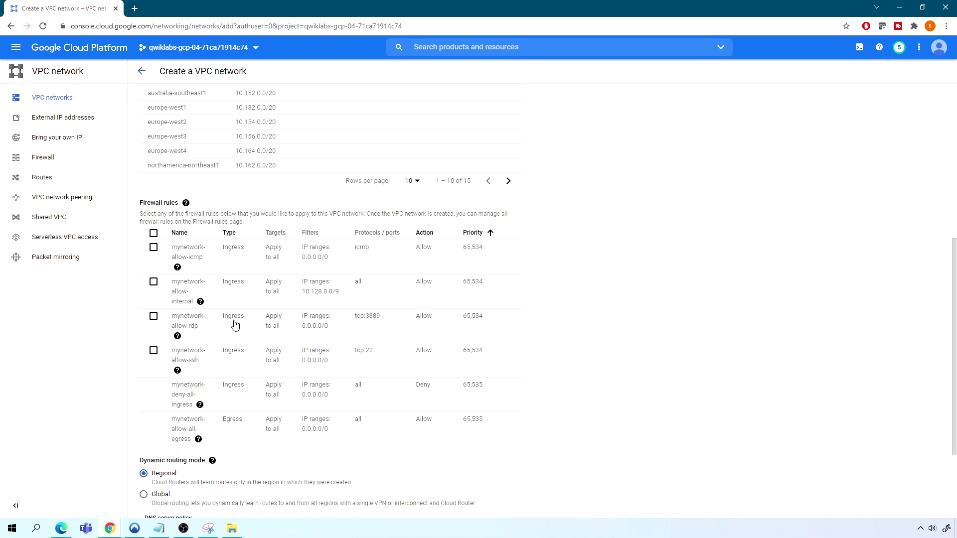
scroll(249, 334, "down", 3)
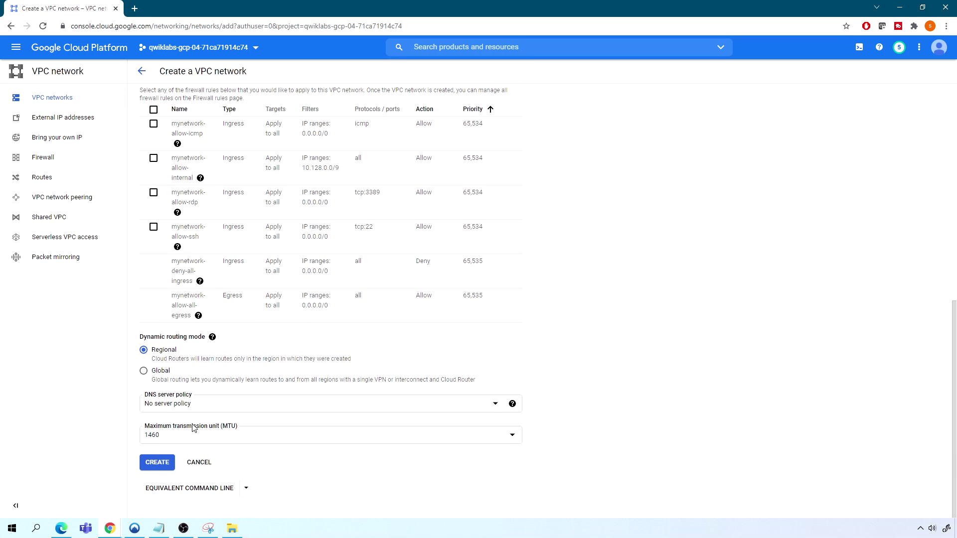
left_click(158, 461)
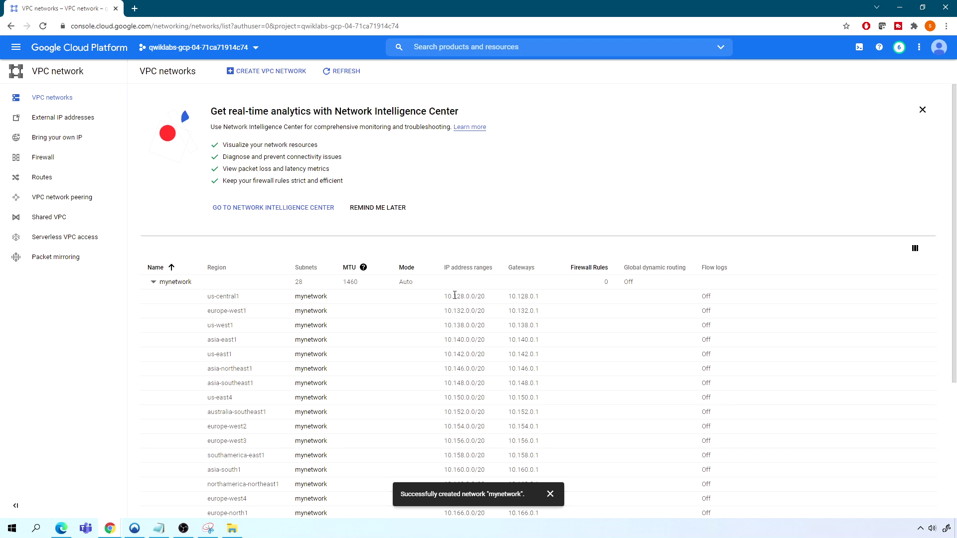
- Examine the IP address ranges of mynetwork's subnets in the us-central1 and europe-west1 regions
left_click_drag(454, 296, 479, 296)
scroll(278, 431, "down", 1)
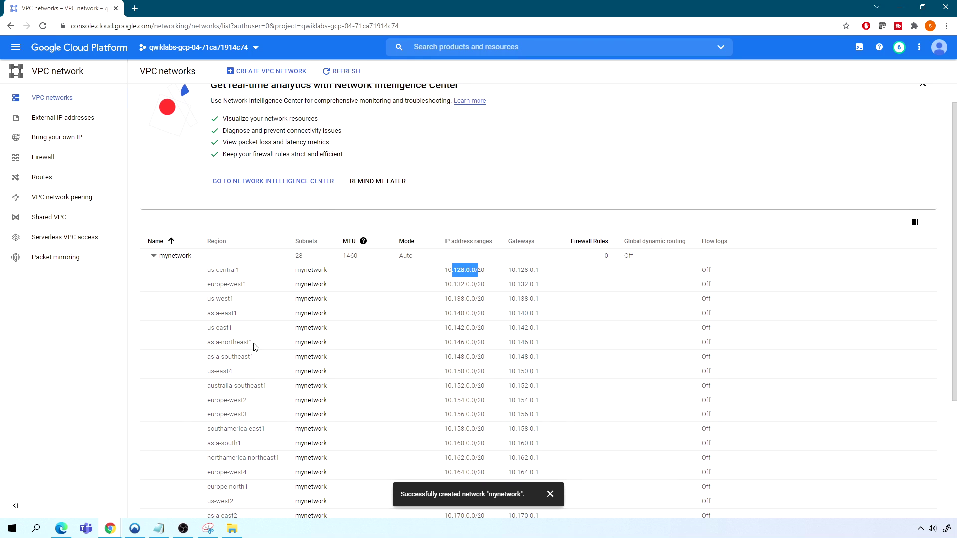
double_click(220, 284)
left_click_drag(216, 269, 319, 286)
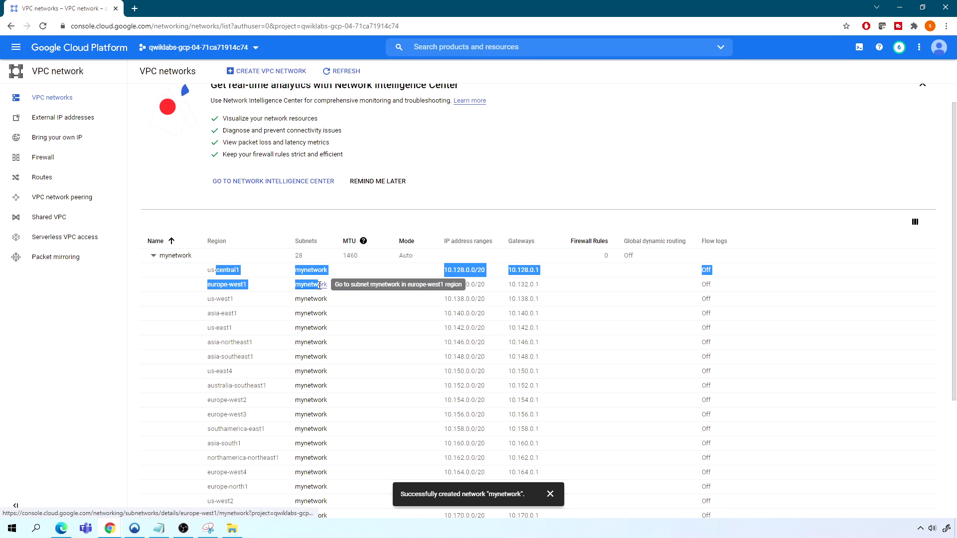
left_click(316, 222)
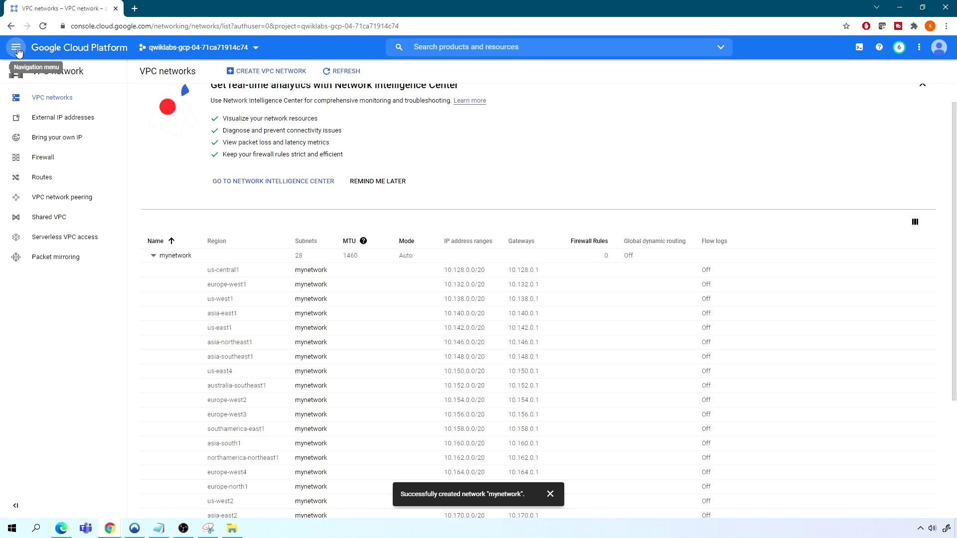
- Start a new VM instance in Compute Engine and name it vm-us
left_click(17, 49)
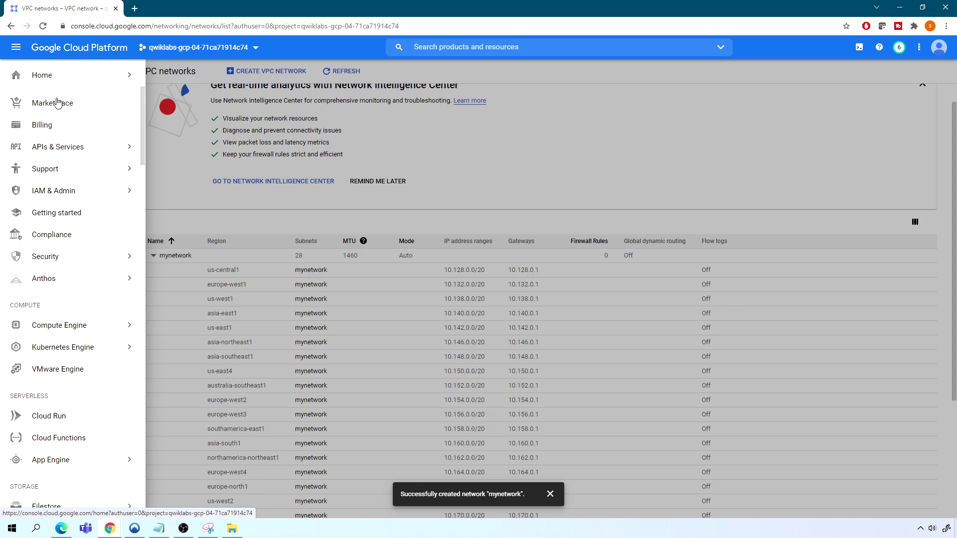
left_click(76, 336)
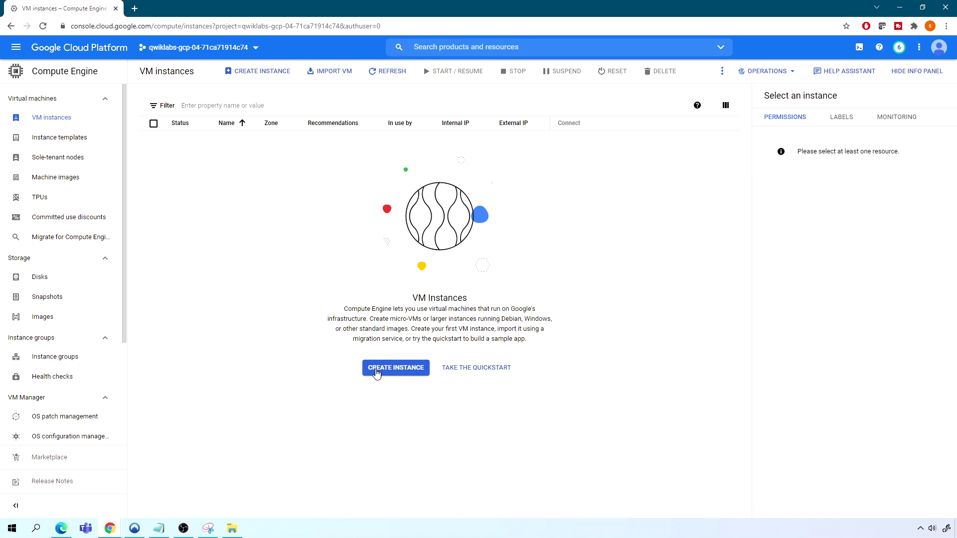
left_click(401, 373)
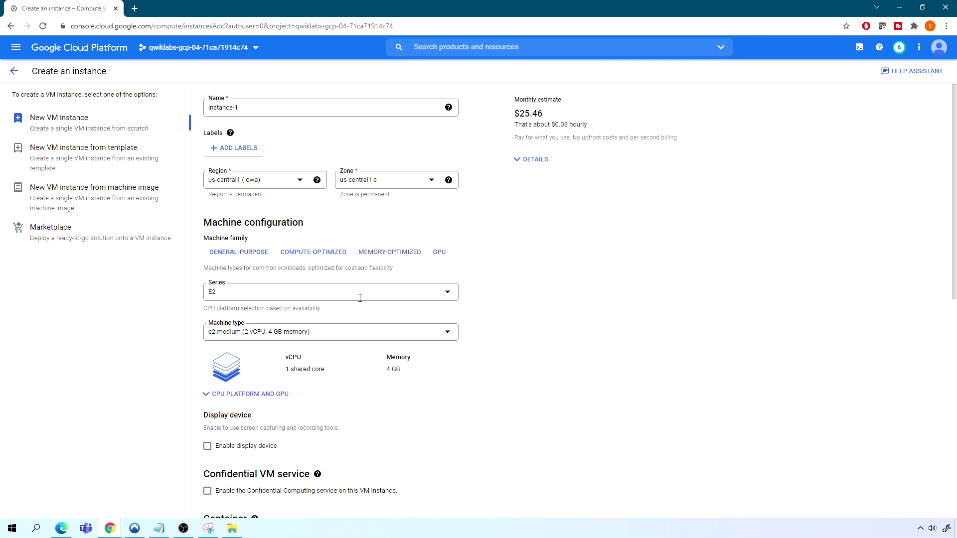
left_click(247, 105)
left_click_drag(247, 105, 197, 106)
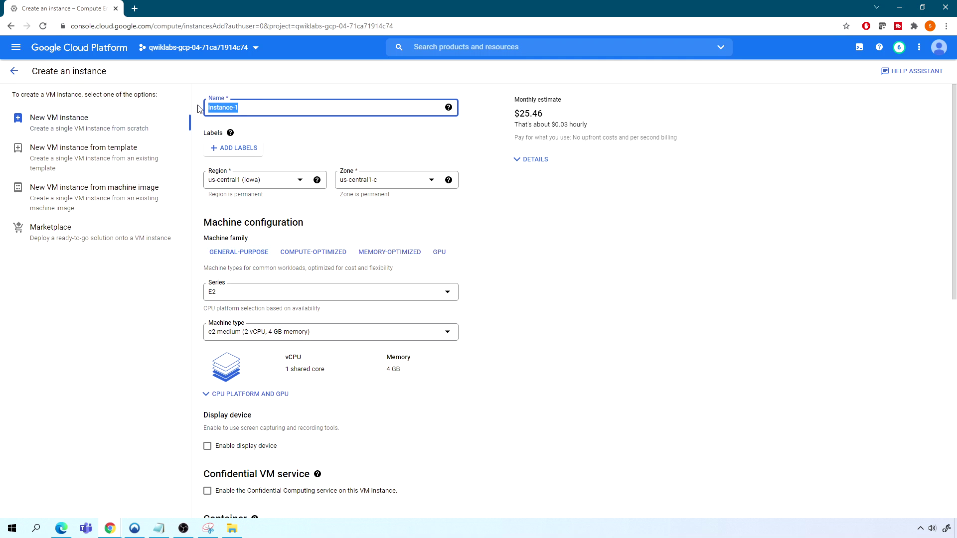
type("m")
type("m")
type("-us")
- Place the vm-us instance in region us-central1 (Iowa) and zone us-central1-c
left_click(257, 183)
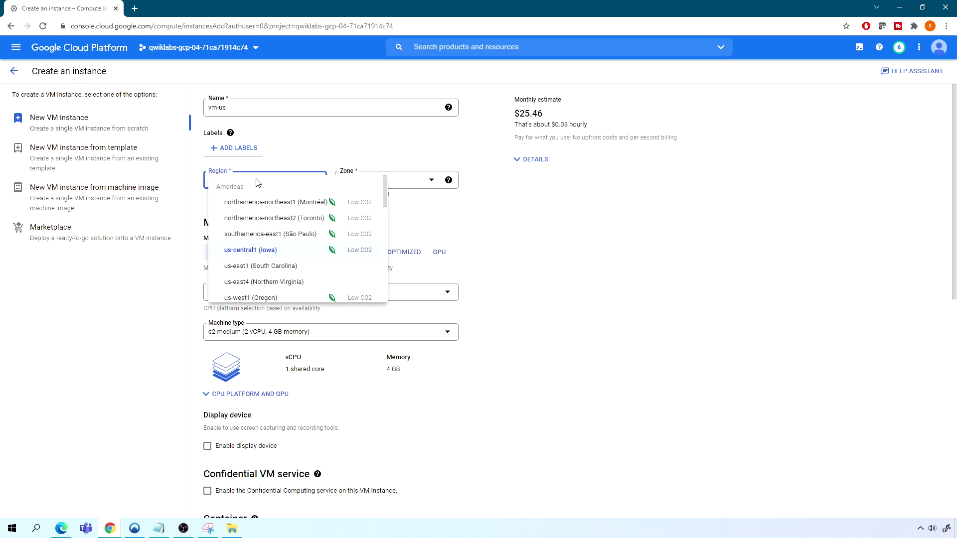
left_click(255, 252)
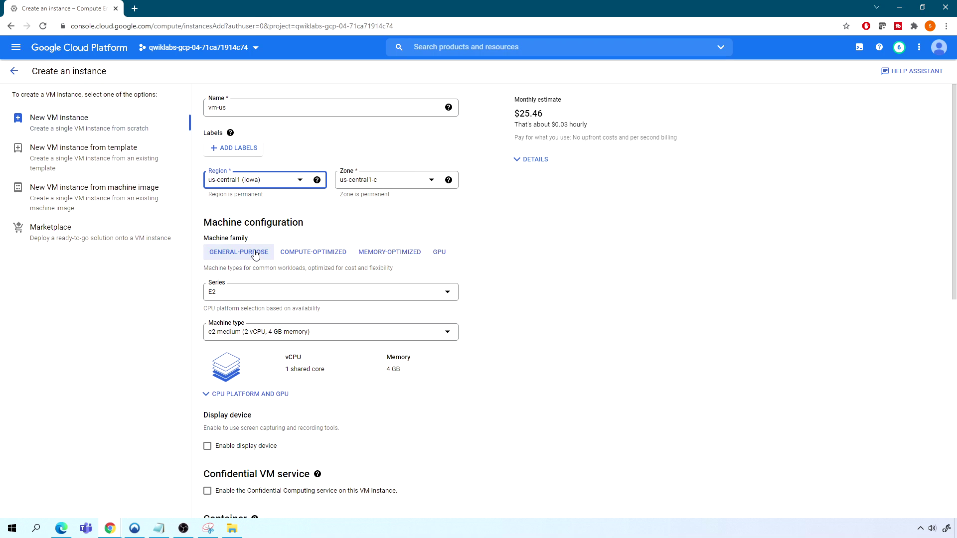
left_click(388, 187)
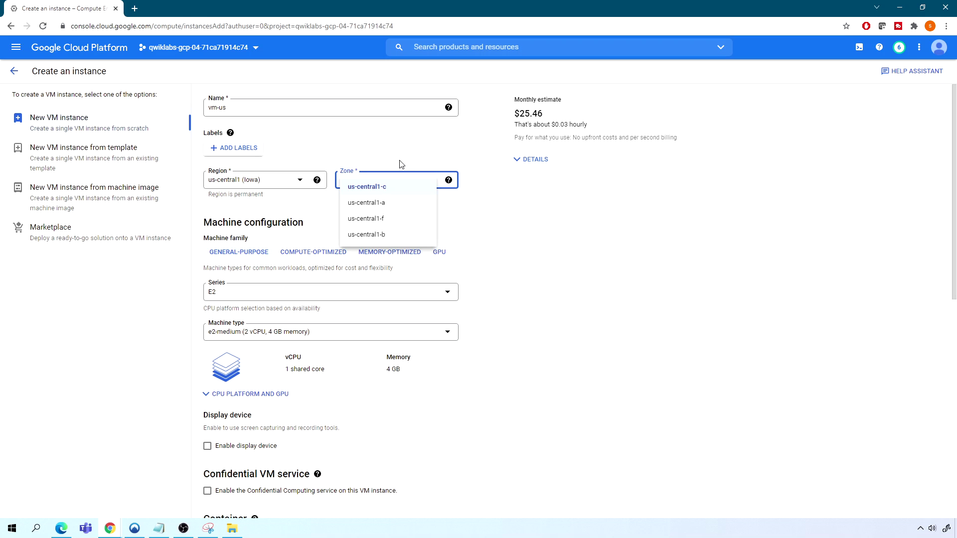
left_click(371, 188)
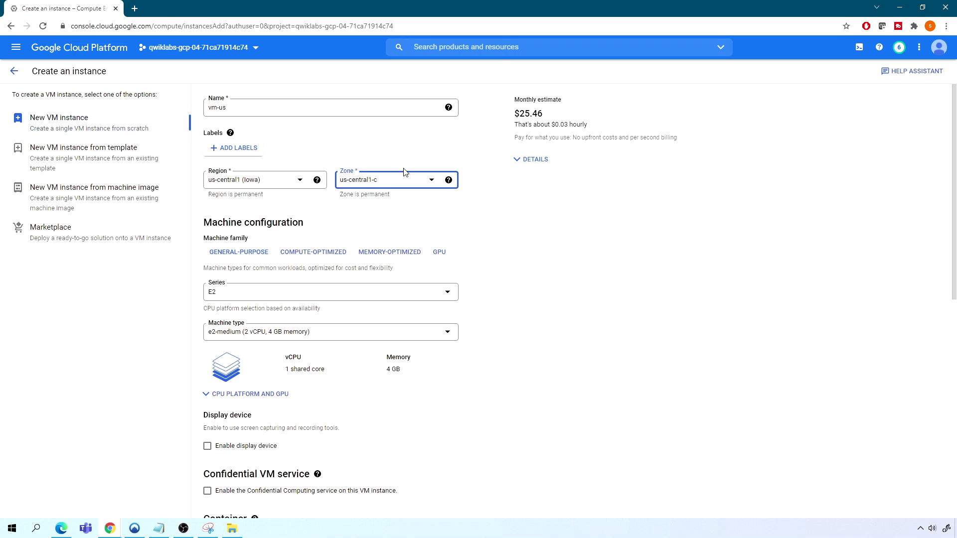
- Set the machine series to N1 with machine type n1-standard-1, and create the vm-us instance with the remaining default settings
left_click(263, 296)
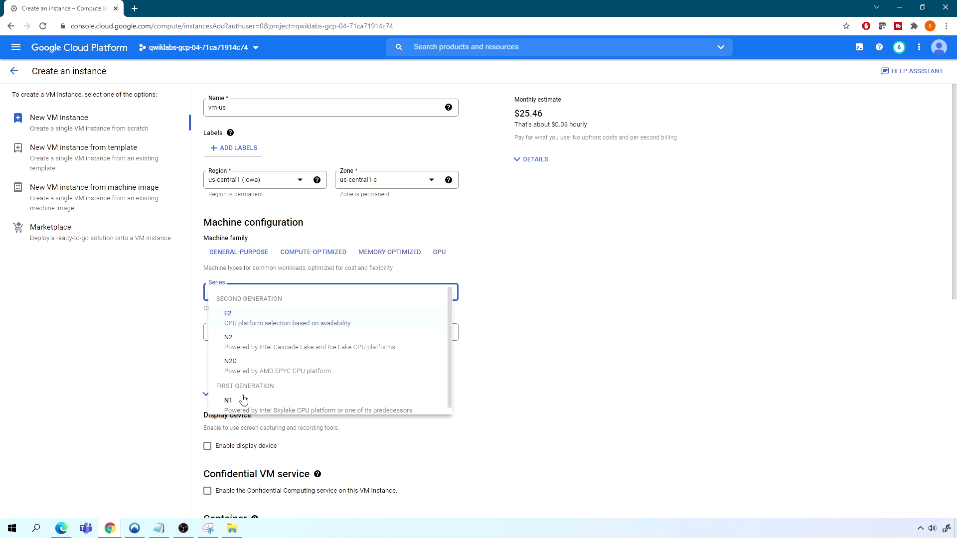
left_click(245, 402)
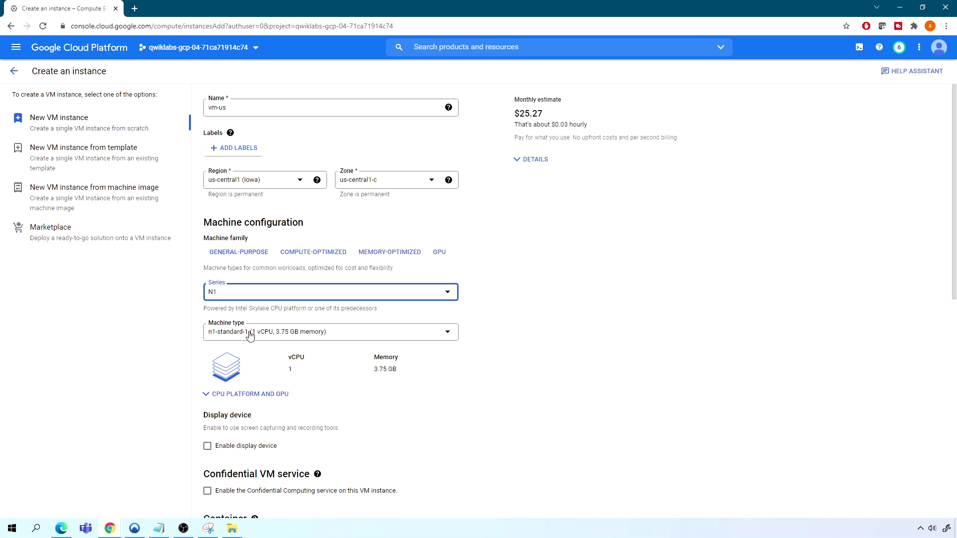
scroll(333, 410, "down", 5)
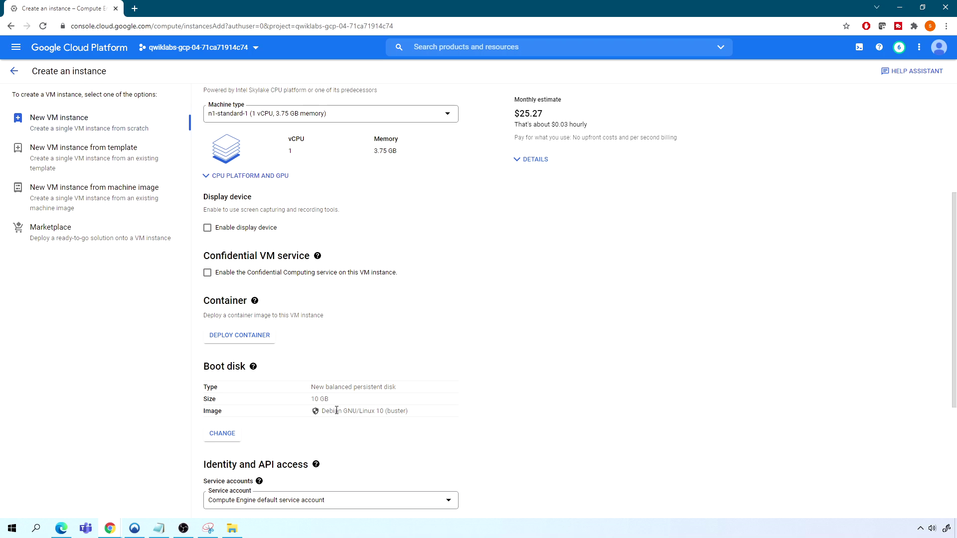
scroll(285, 410, "down", 1)
scroll(285, 410, "down", 4)
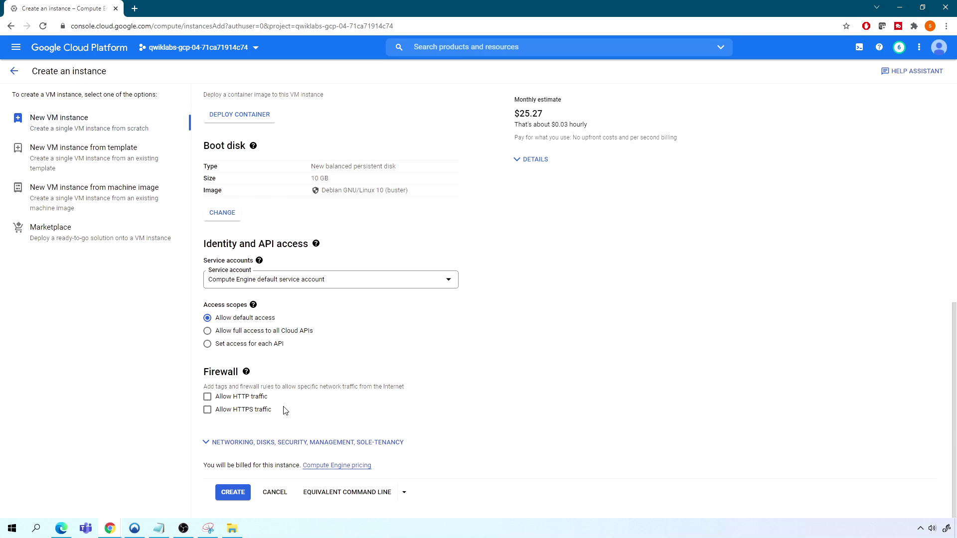
left_click(234, 492)
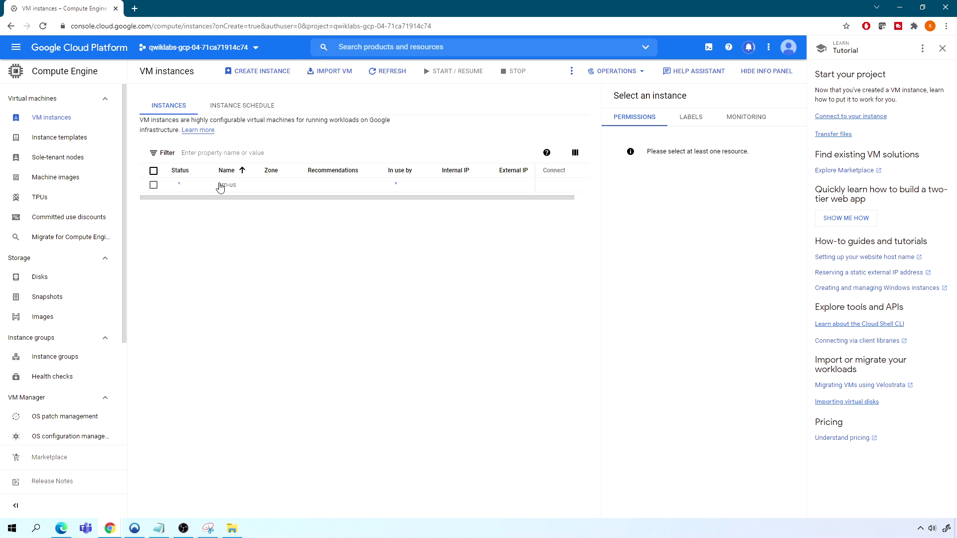
- Start another VM instance named vm-eu in region europe-west1 (Belgium), zone europe-west1-c
left_click(264, 71)
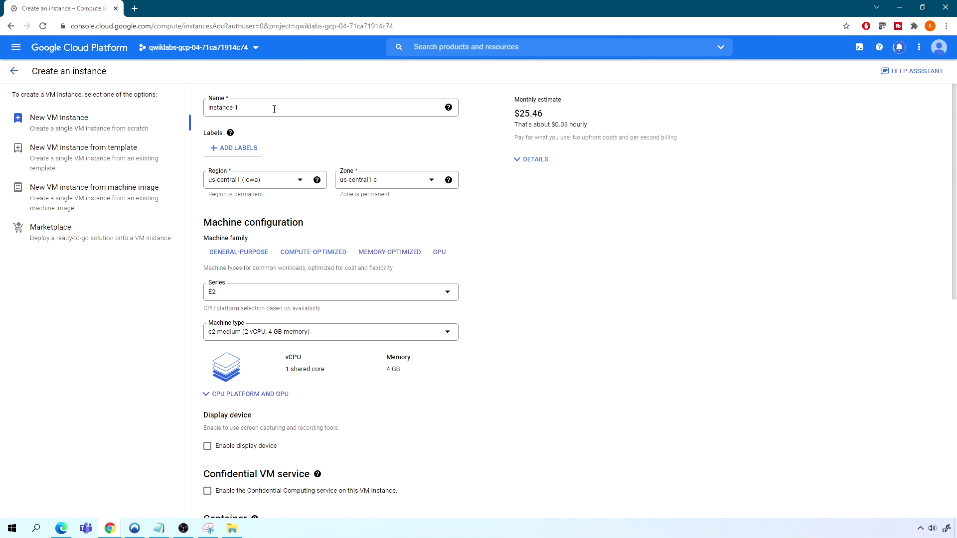
left_click_drag(273, 106, 199, 107)
type("vm-eu")
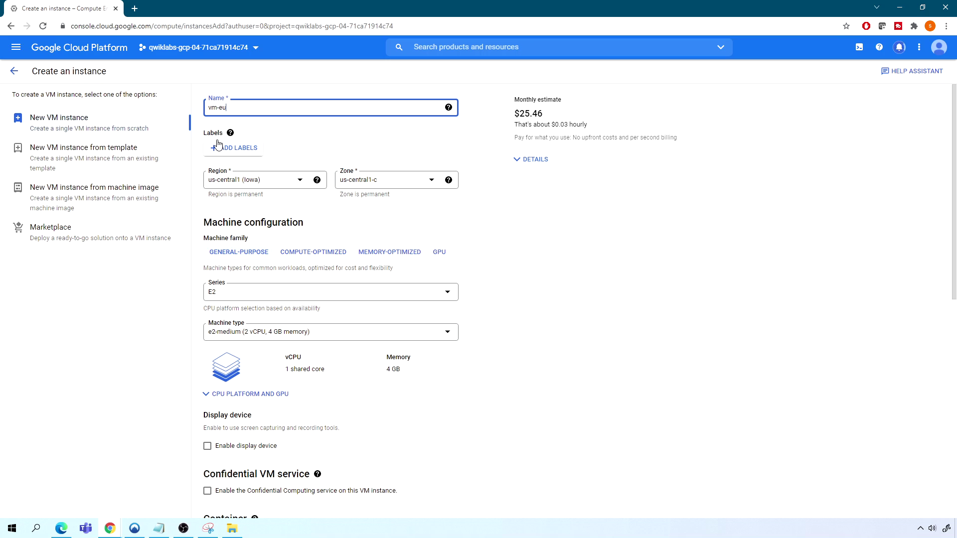
left_click(260, 183)
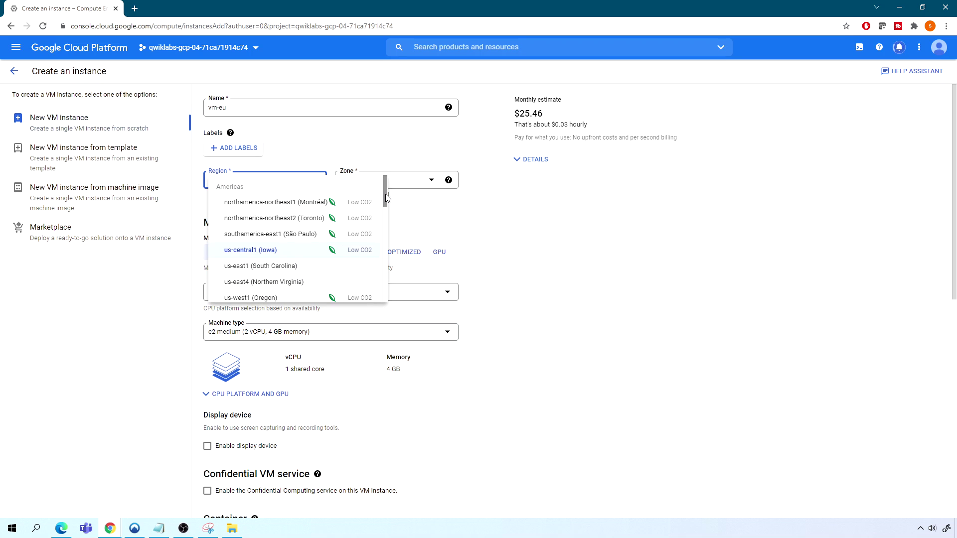
left_click_drag(384, 193, 323, 252)
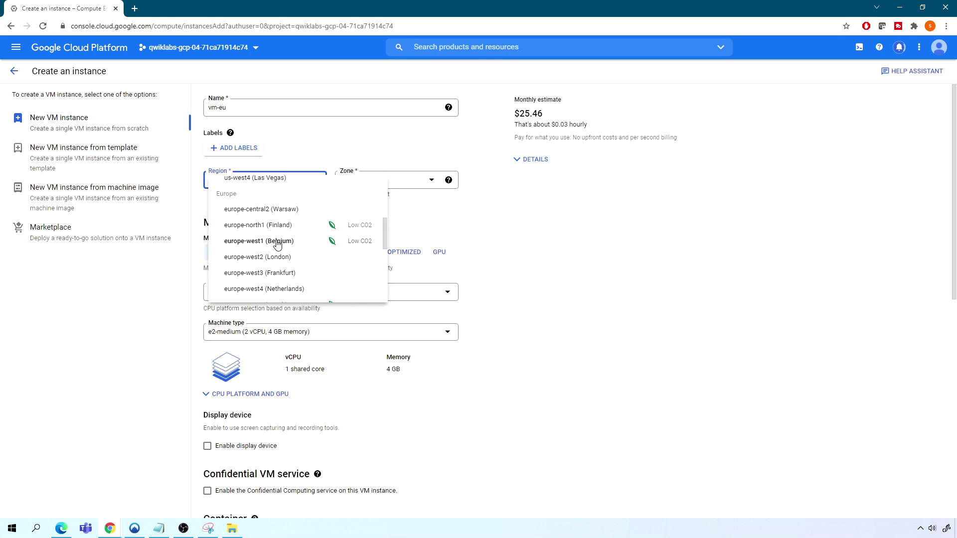
left_click(265, 246)
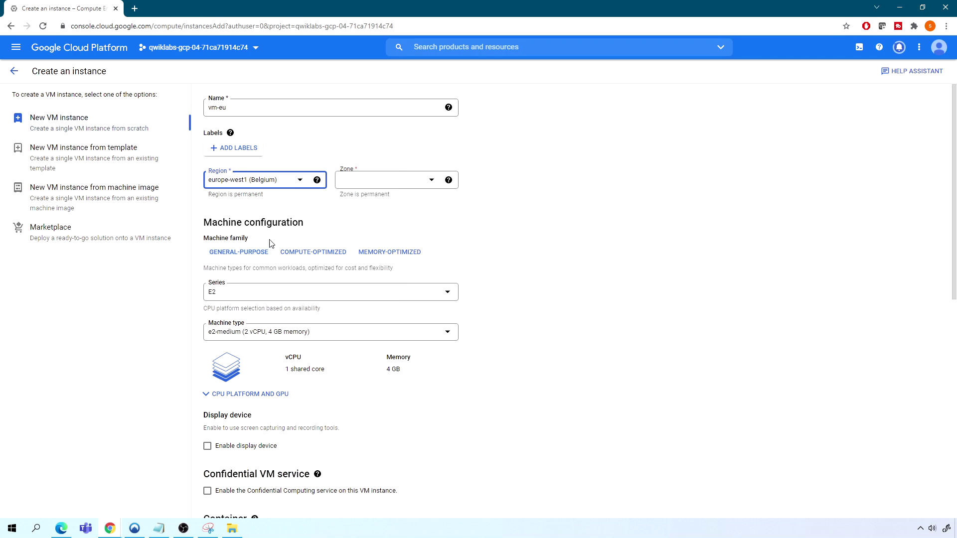
left_click(412, 181)
left_click(388, 219)
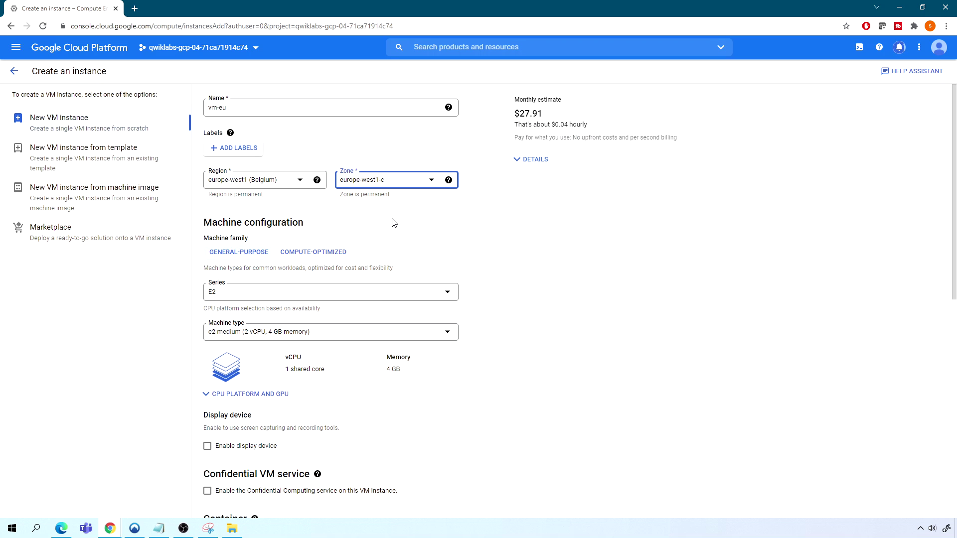
- Choose the N1 series with machine type n1-standard-1 for vm-eu, and create the instance with the remaining default settings
left_click(248, 294)
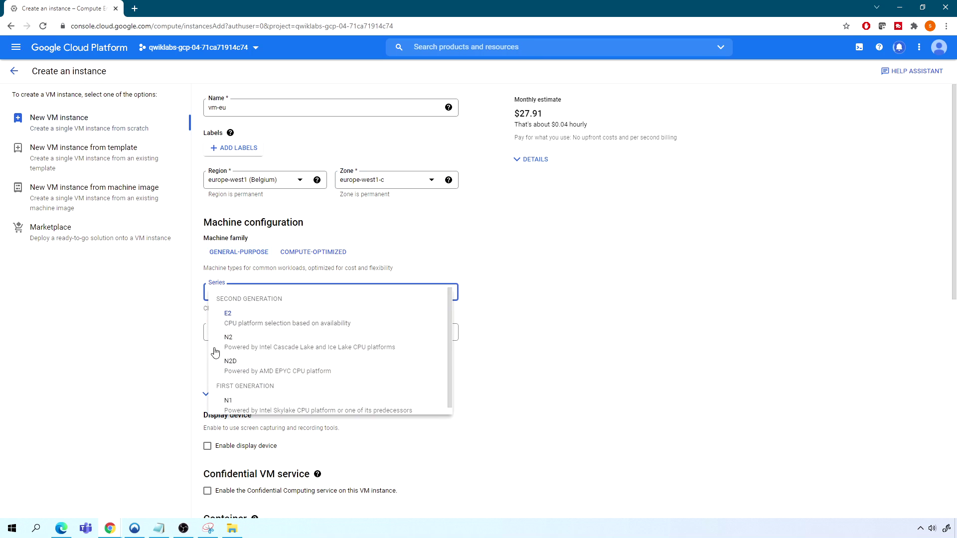
left_click(245, 397)
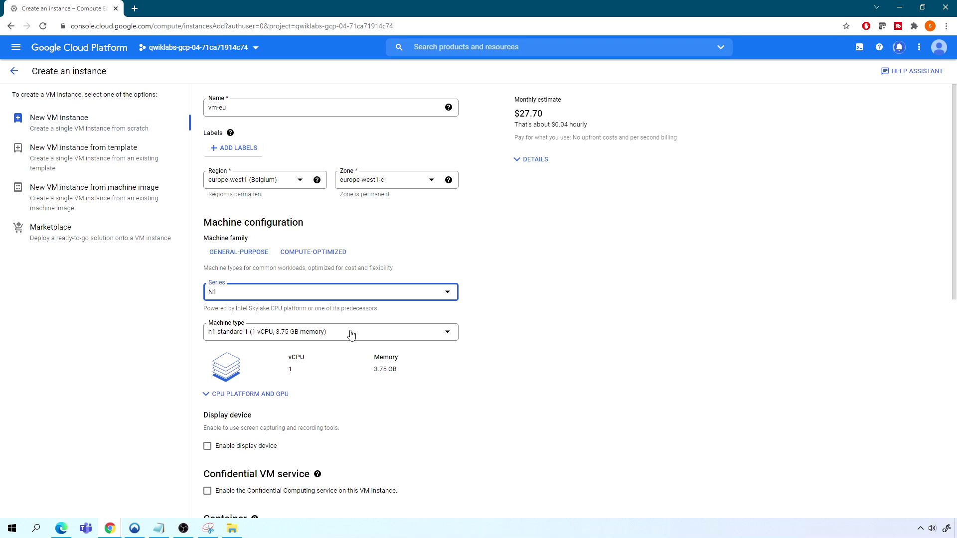
scroll(351, 334, "down", 5)
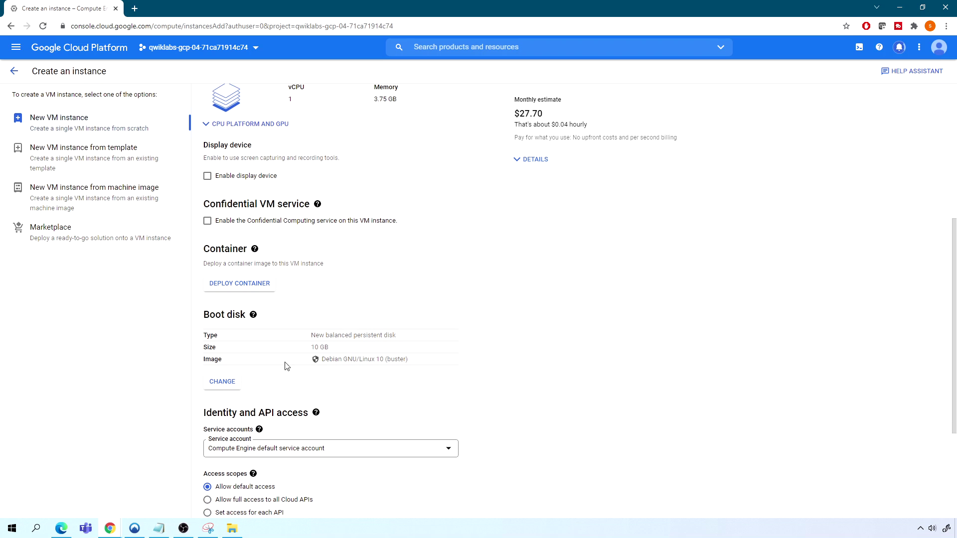
scroll(348, 333, "down", 3)
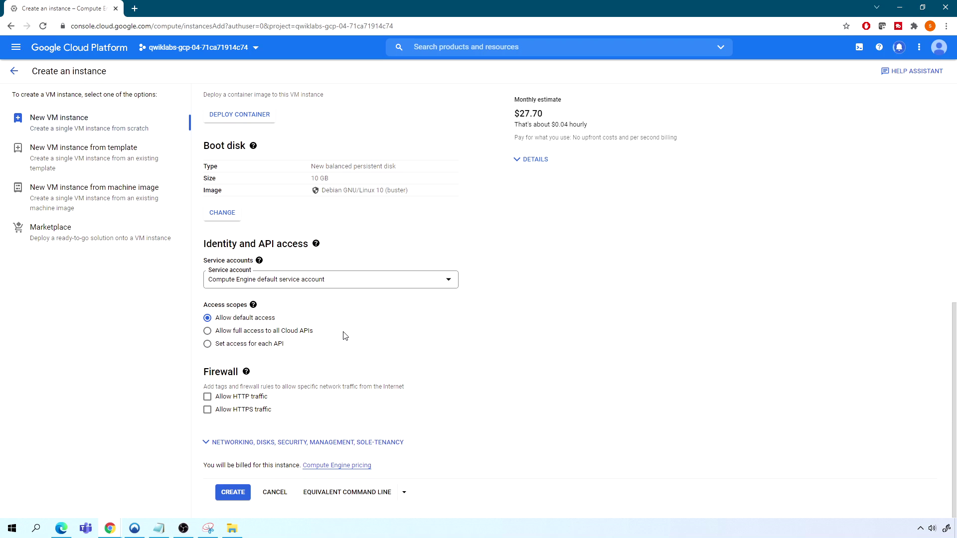
left_click(234, 493)
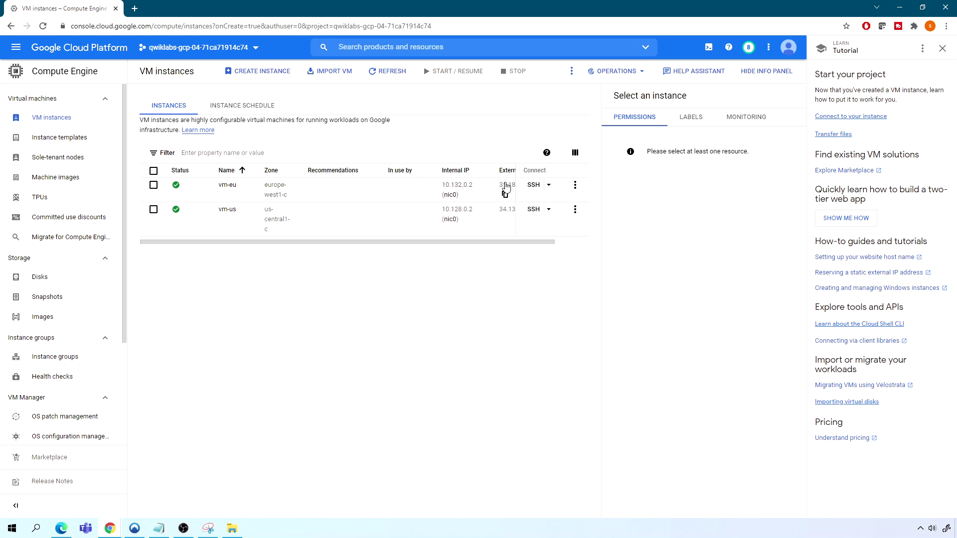
- Check both instances' internal and external IP addresses, and initiate an SSH connection to vm-eu in its own window
left_click_drag(487, 242, 548, 241)
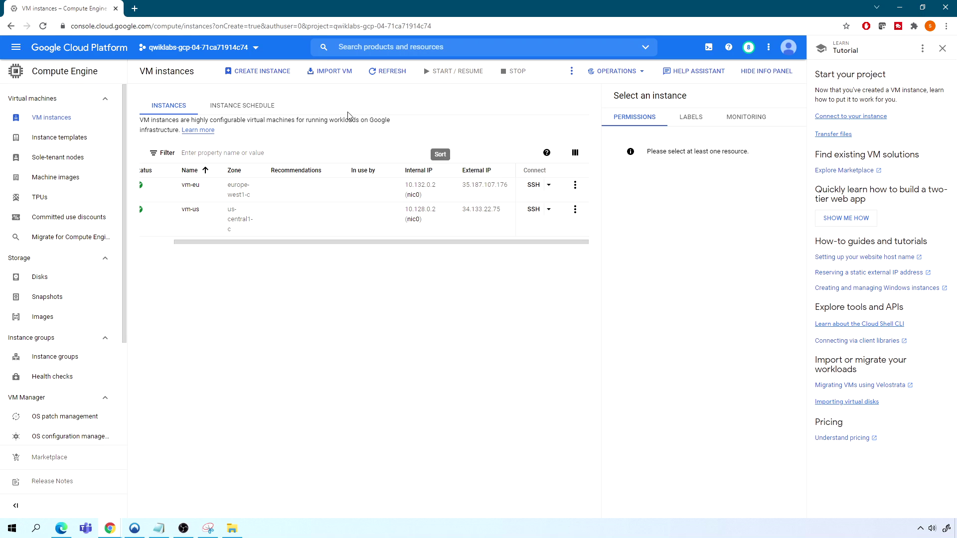
left_click_drag(193, 243, 146, 242)
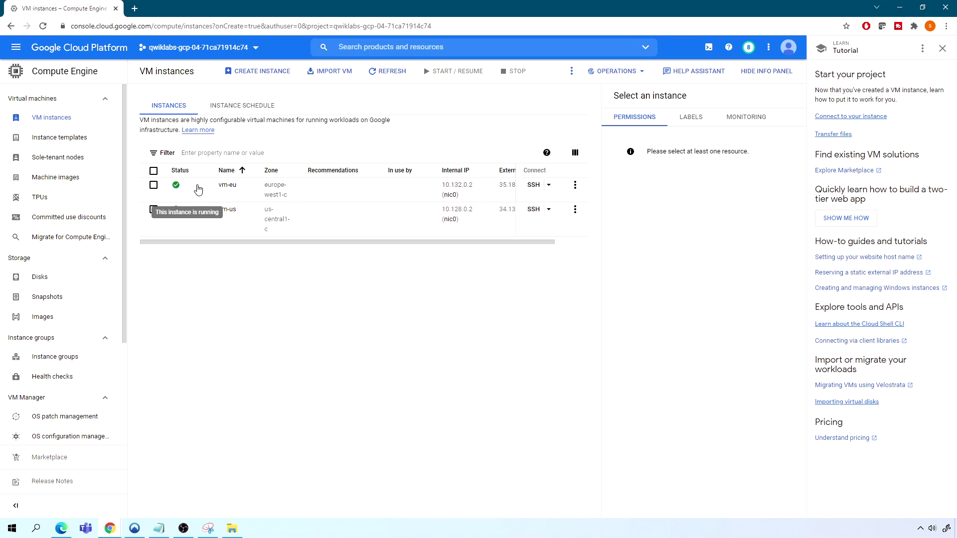
left_click(534, 185)
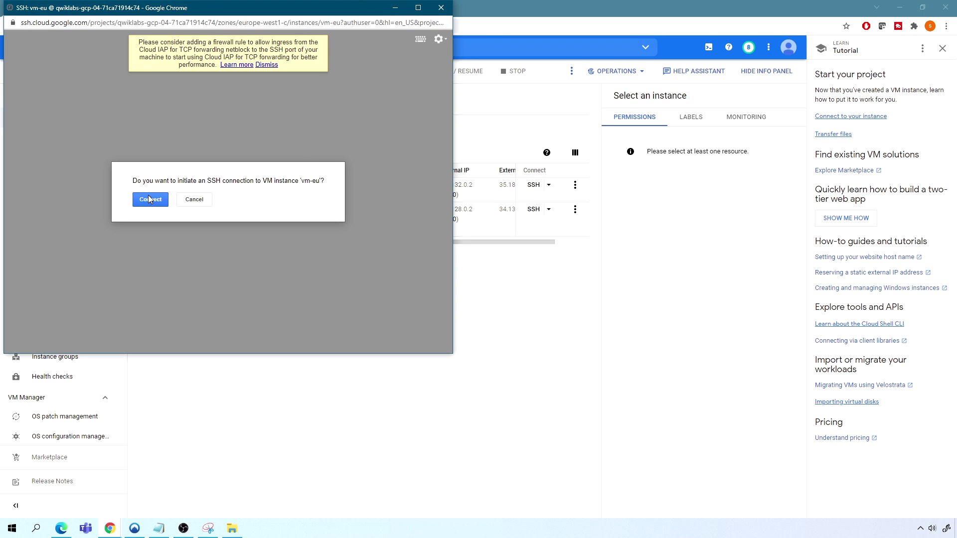
left_click(150, 203)
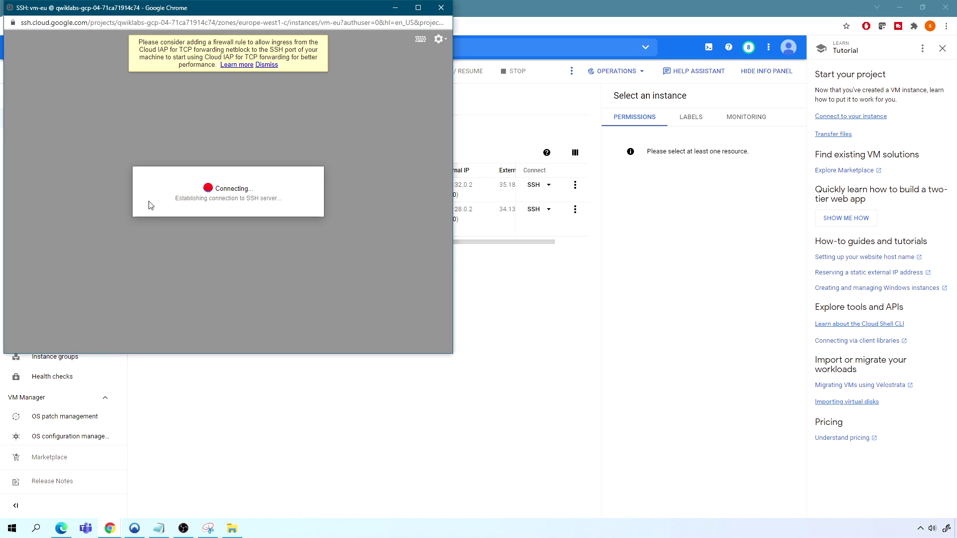
left_click_drag(119, 10, 454, 276)
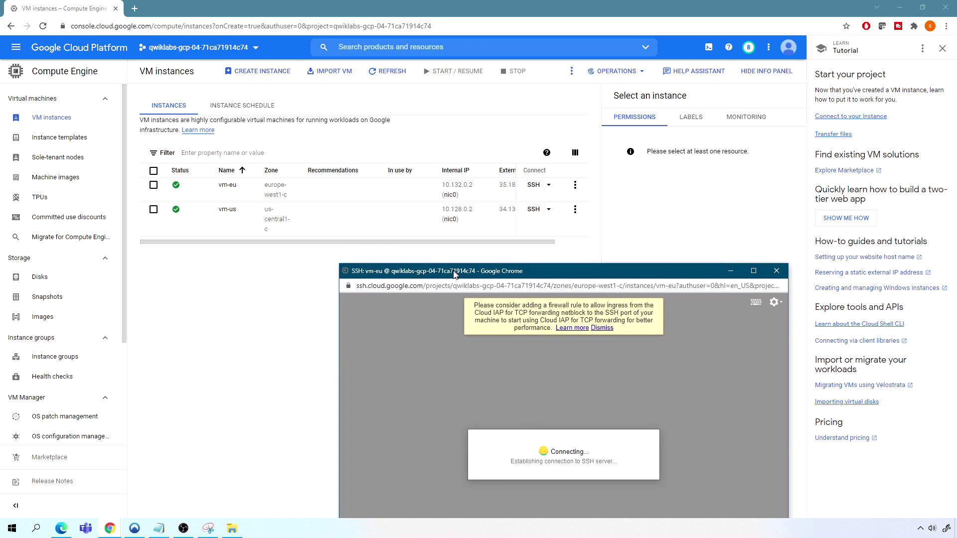
- Initiate an SSH connection to the vm-us instance in a separate window
left_click(535, 209)
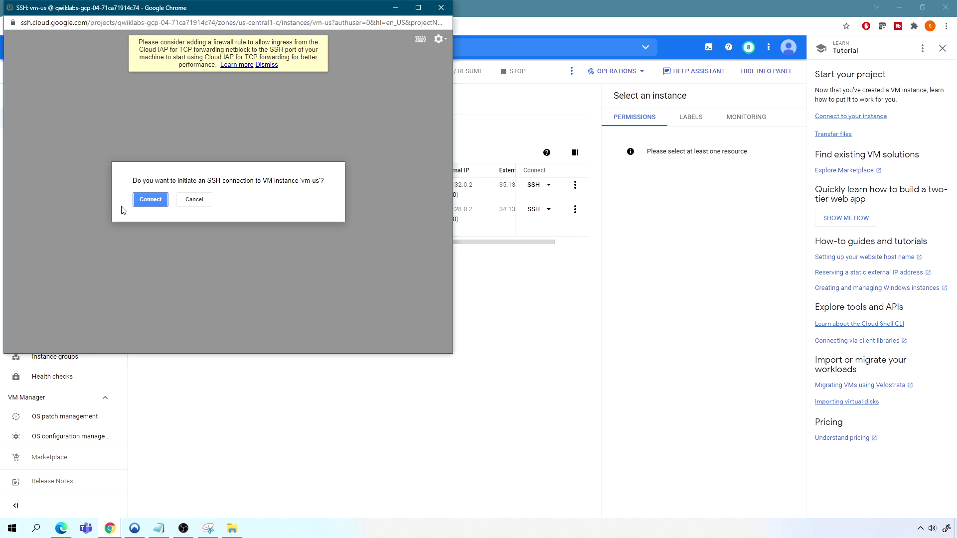
left_click(150, 199)
left_click_drag(164, 11, 177, 60)
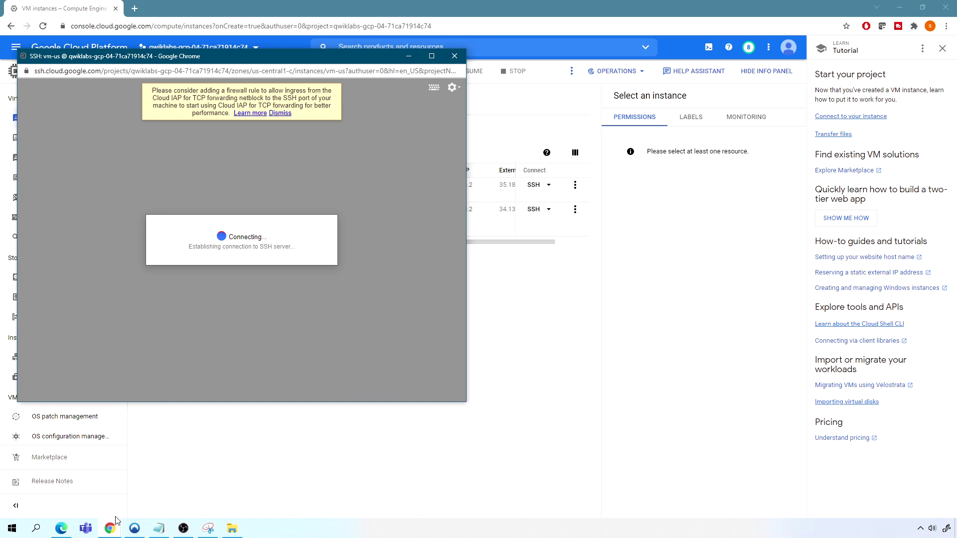
- Arrange the vm-us and vm-eu SSH windows side by side to compare their connection attempts, and close the vm-eu window
mouse_move(116, 521)
left_click(435, 493)
left_click(117, 529)
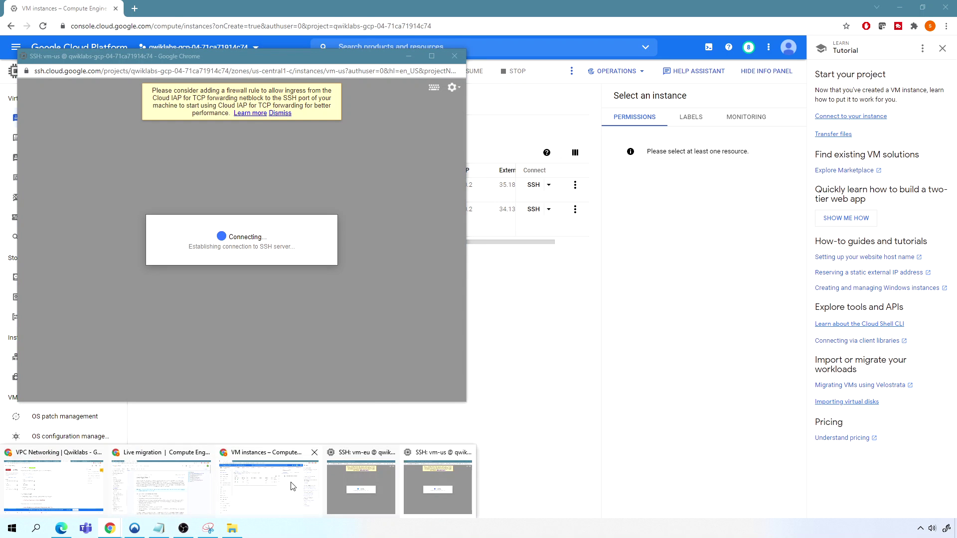
left_click(364, 486)
left_click_drag(435, 272, 567, 64)
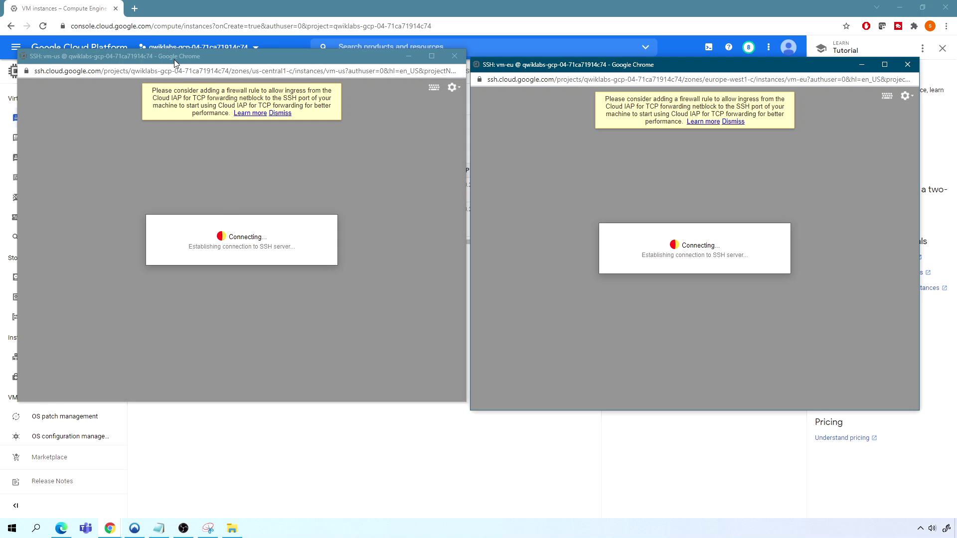
left_click_drag(182, 63, 181, 76)
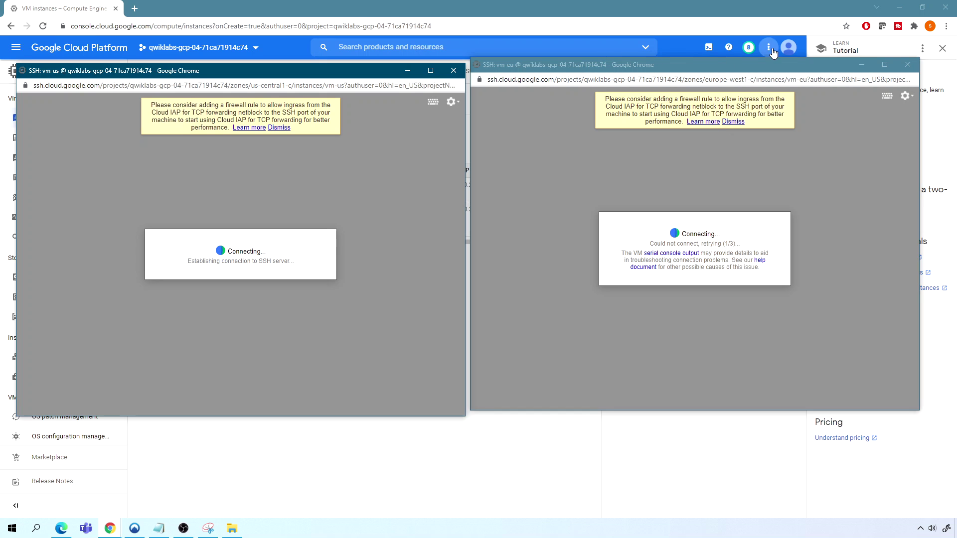
left_click(907, 65)
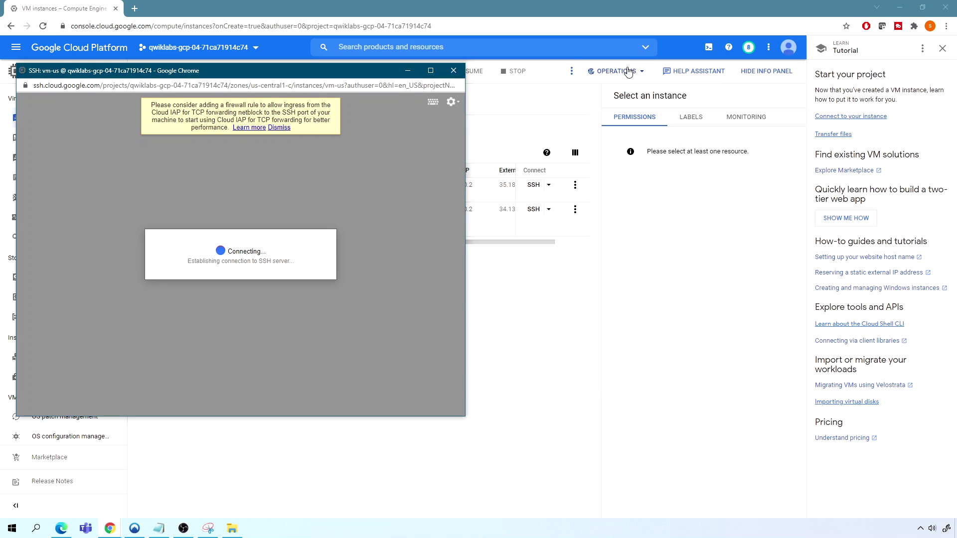
- Move the vm-us SSH window clear of the instance list and initiate another SSH connection to vm-eu
left_click_drag(375, 68, 681, 250)
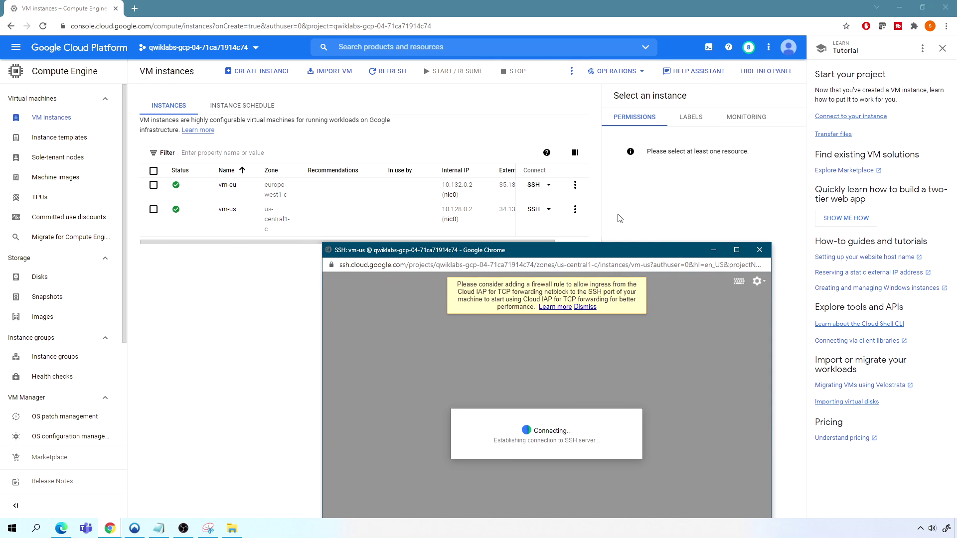
left_click(533, 185)
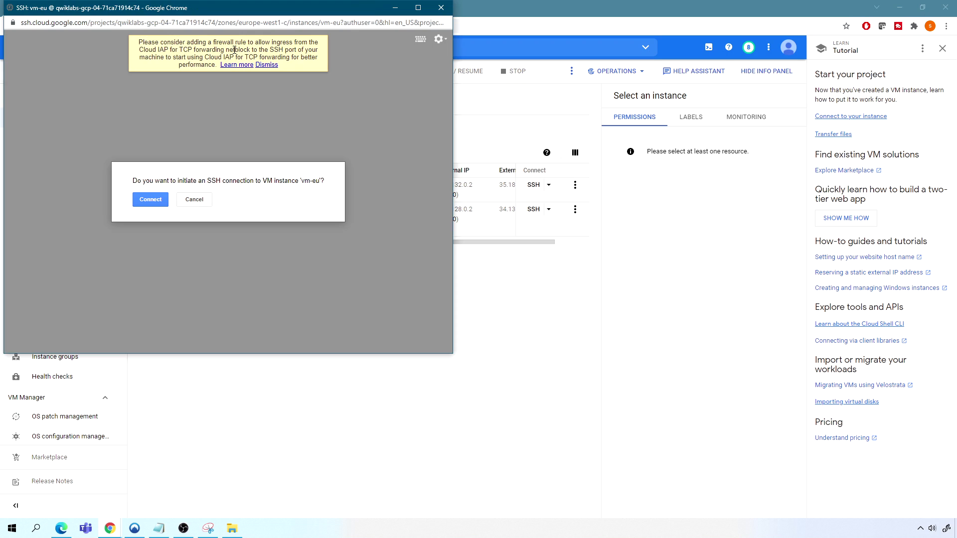
left_click(156, 199)
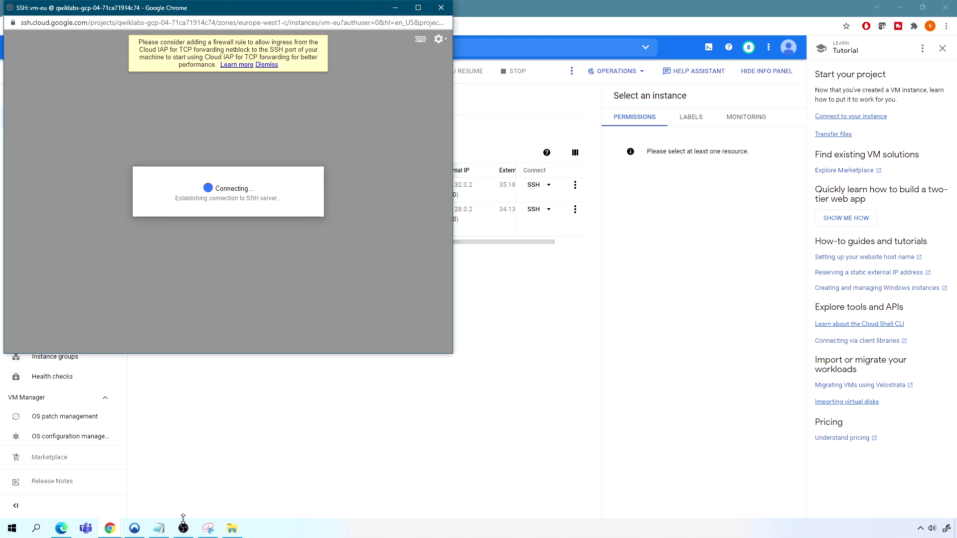
- Bring back the vm-us SSH window and arrange it side by side with the vm-eu window to compare both connection attempts
left_click(135, 530)
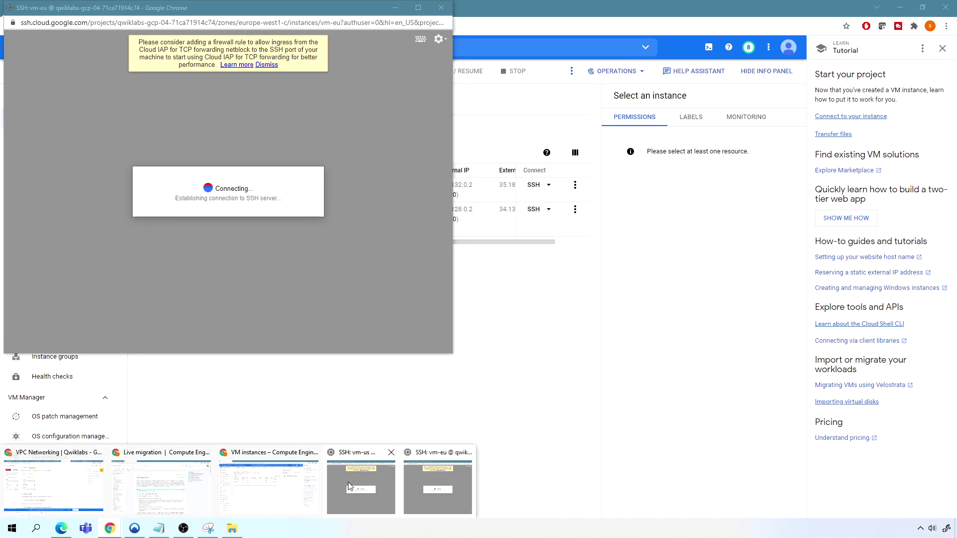
left_click(369, 486)
left_click_drag(493, 250, 582, 50)
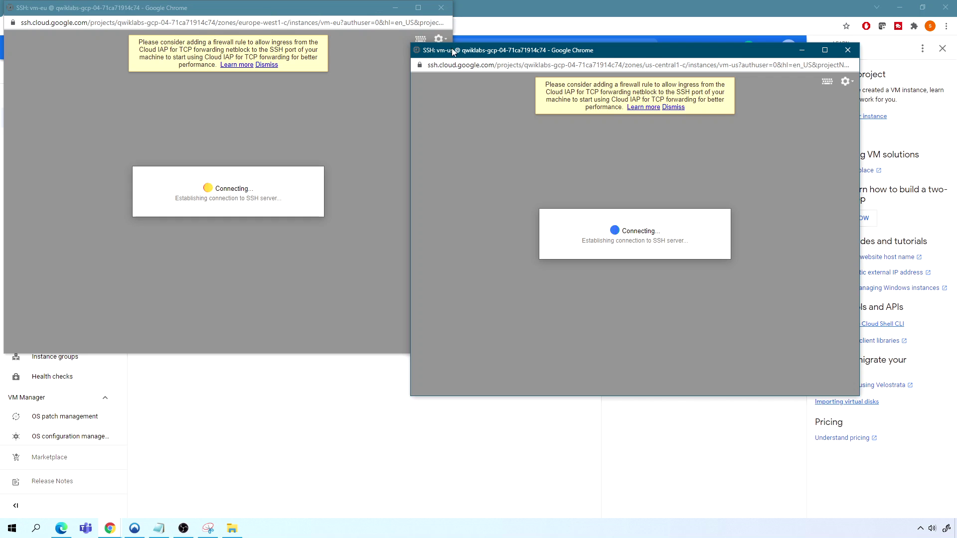
left_click_drag(483, 52, 112, 66)
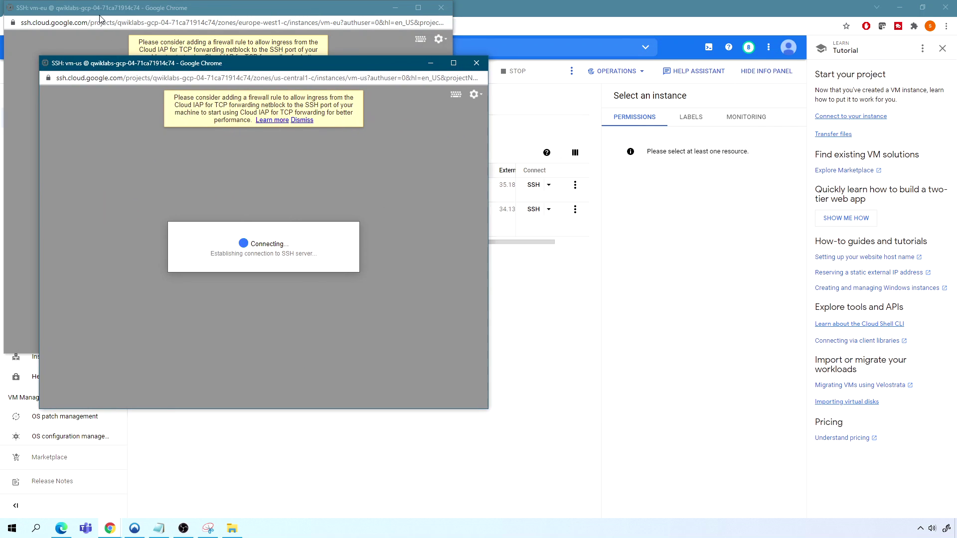
left_click_drag(99, 13, 530, 88)
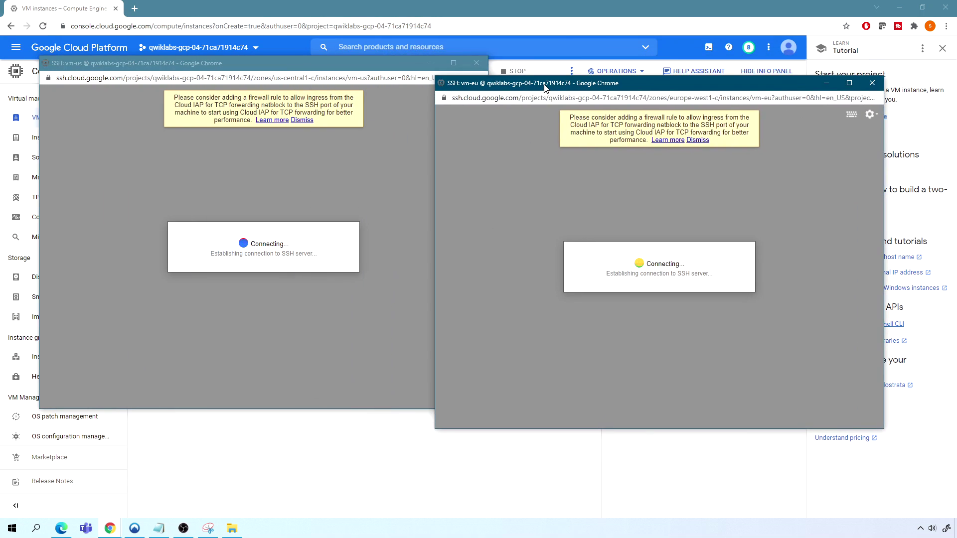
left_click_drag(347, 60, 340, 61)
left_click_drag(542, 82, 560, 65)
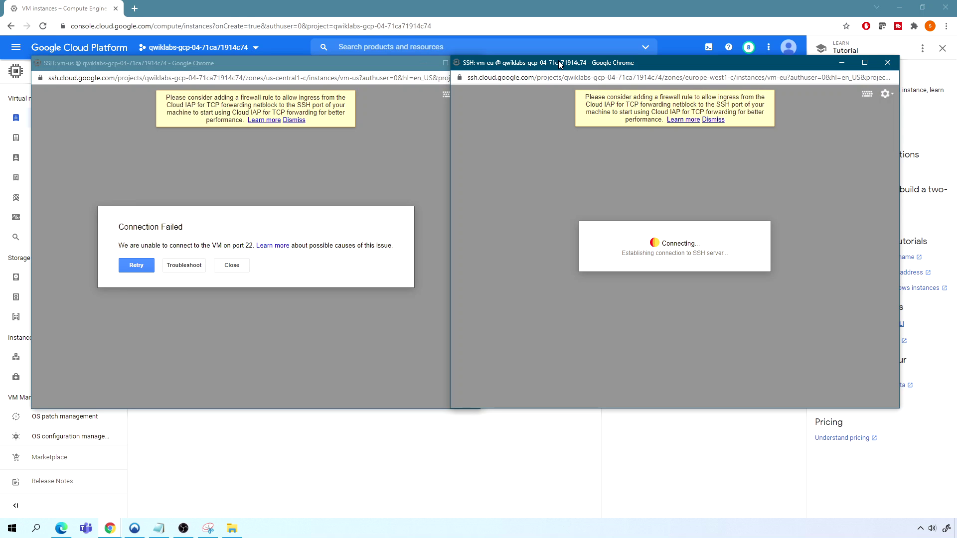
- Retry the SSH connection to vm-us, and close both the vm-us and vm-eu SSH windows
left_click(131, 264)
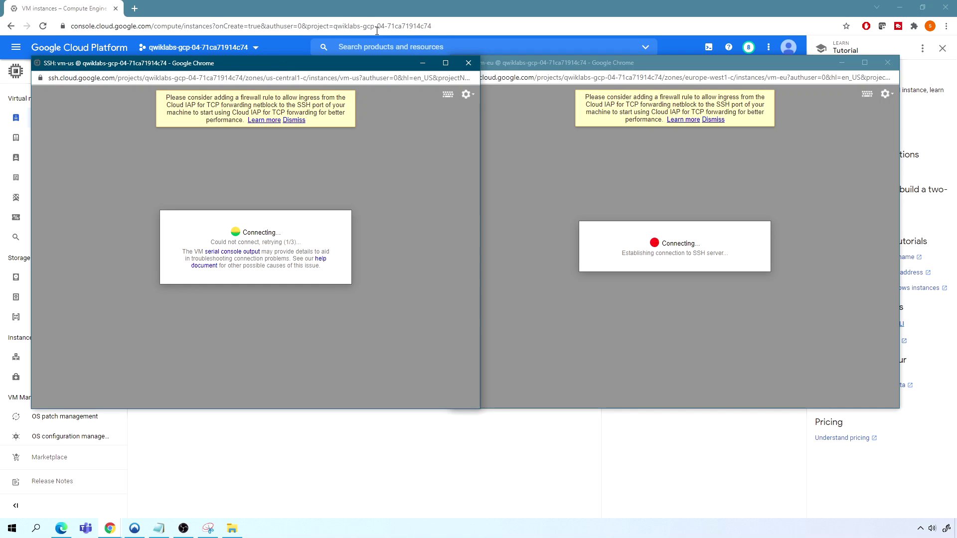
left_click(469, 62)
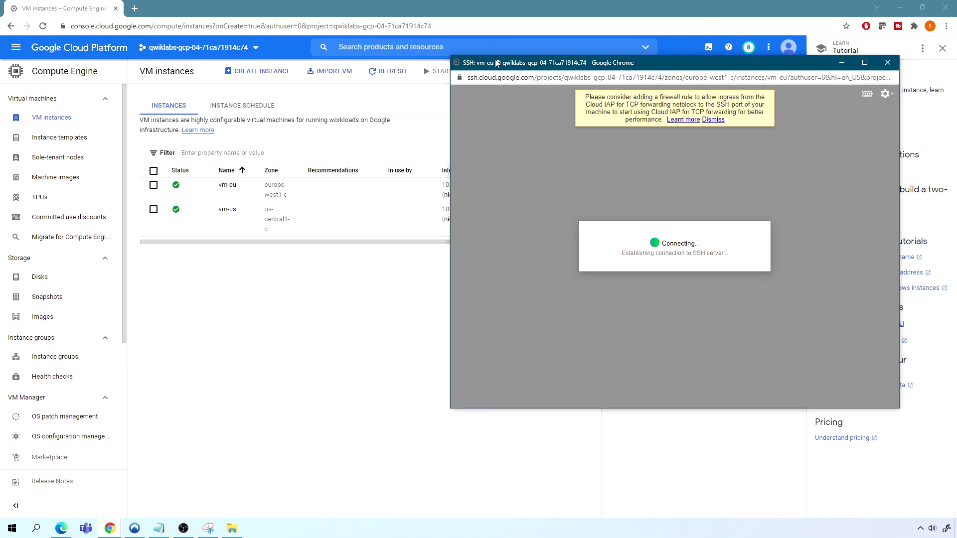
left_click(888, 62)
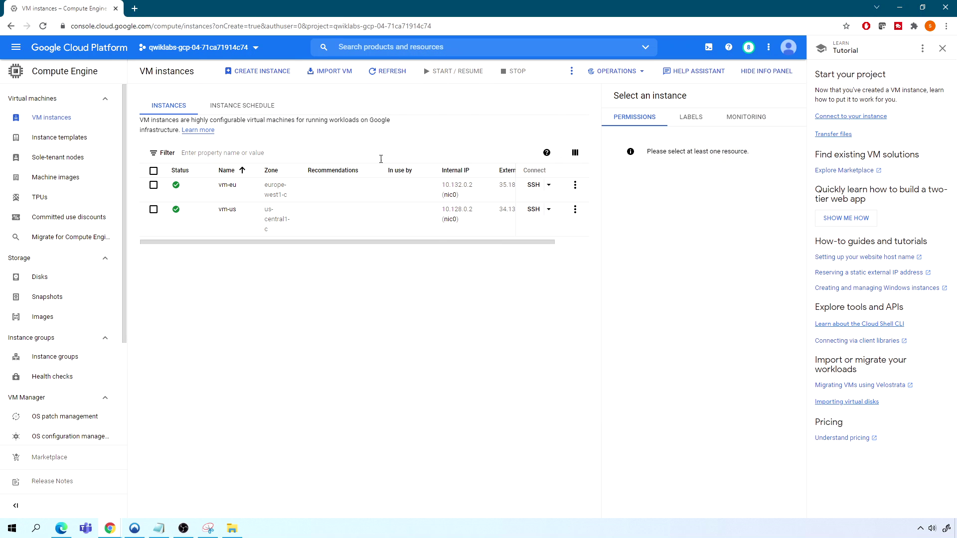
- Refresh the instance list, try the SSH connection to vm-eu again with one retry, and close its window
left_click(374, 75)
left_click(534, 189)
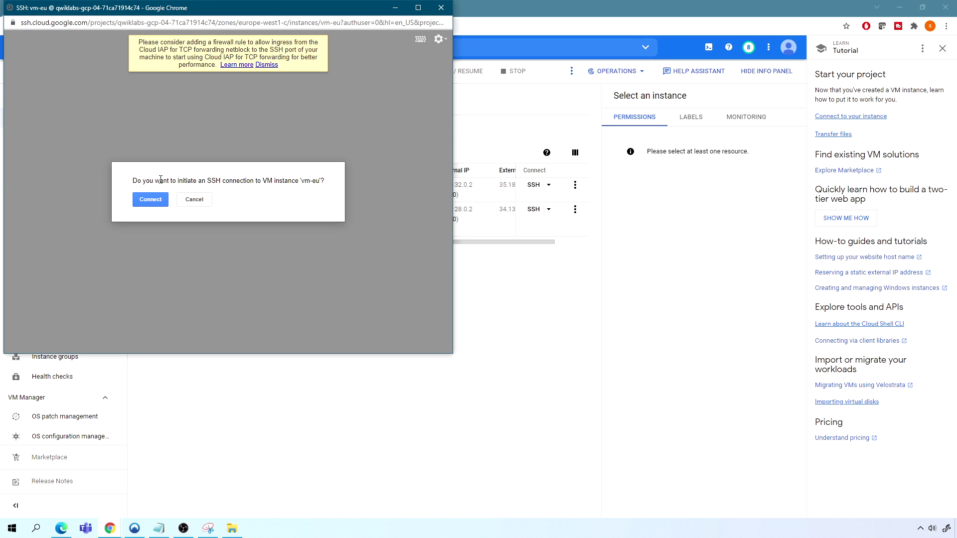
left_click(152, 200)
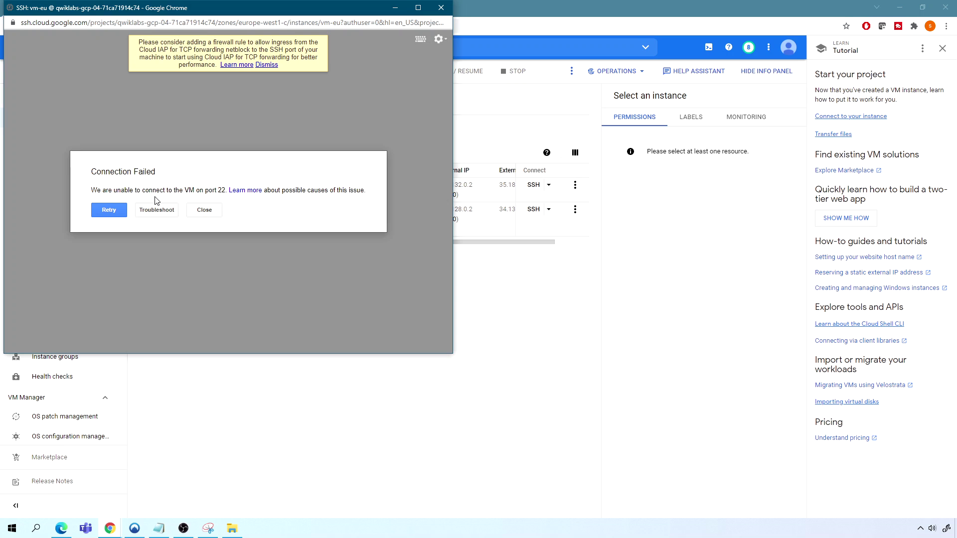
left_click(122, 210)
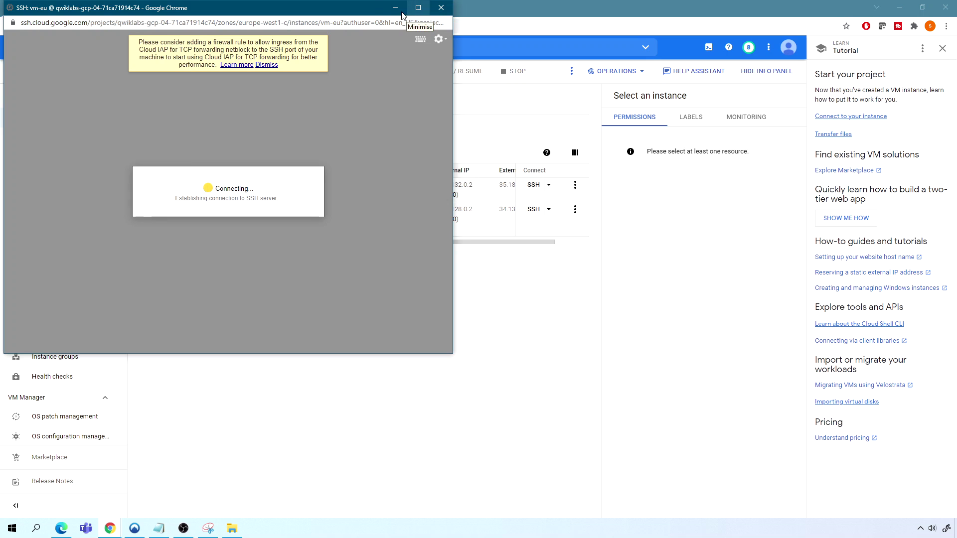
left_click(441, 8)
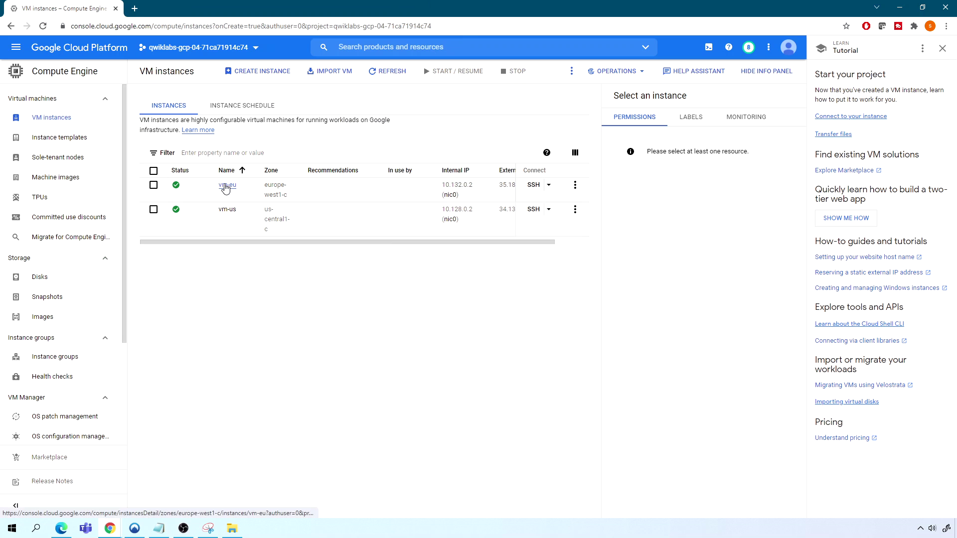
- Open the vm-us instance details and examine its firewall, network tag and network interface settings
left_click(228, 210)
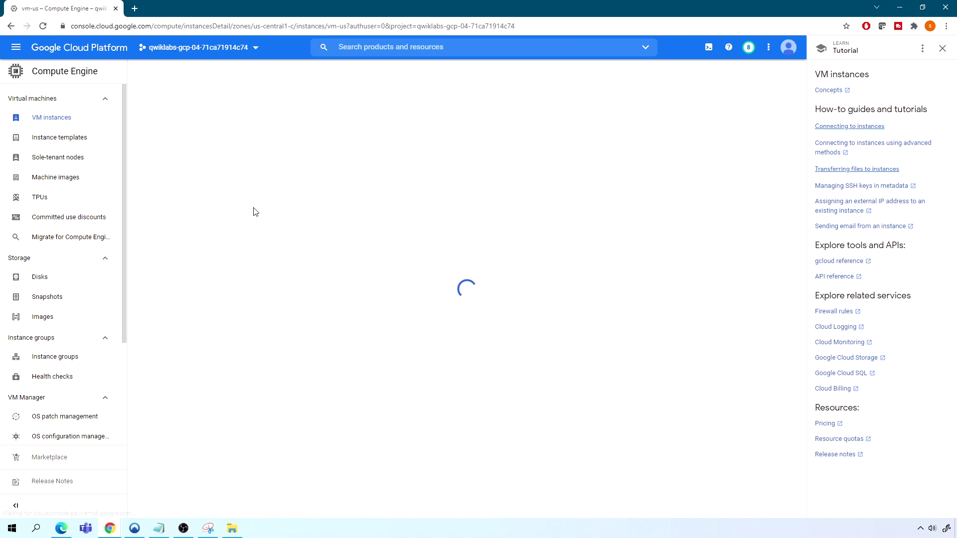
scroll(243, 349, "down", 6)
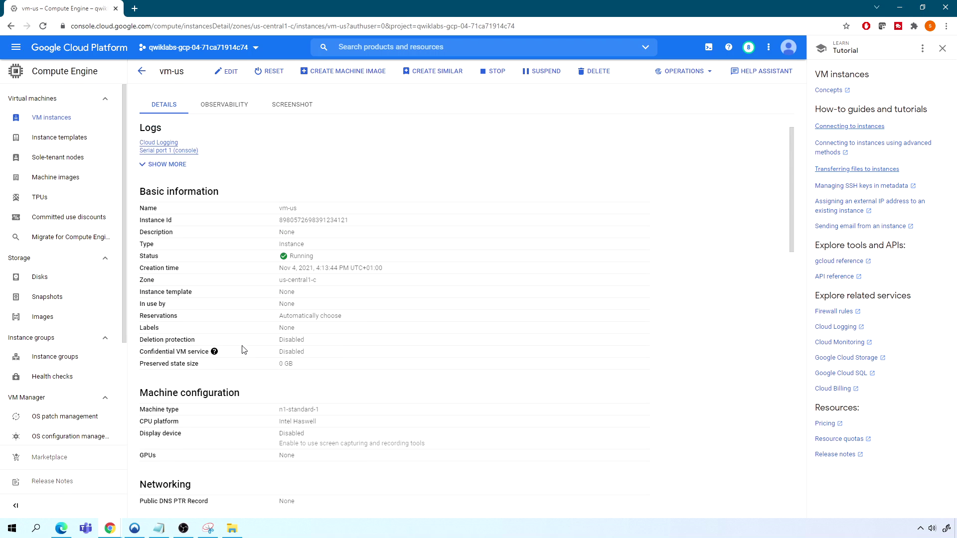
scroll(243, 350, "down", 2)
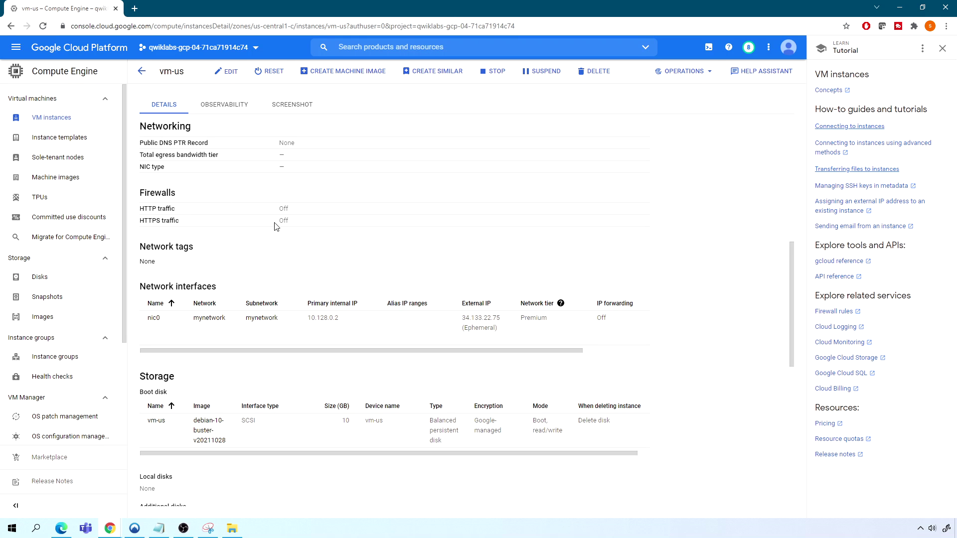
scroll(165, 259, "down", 1)
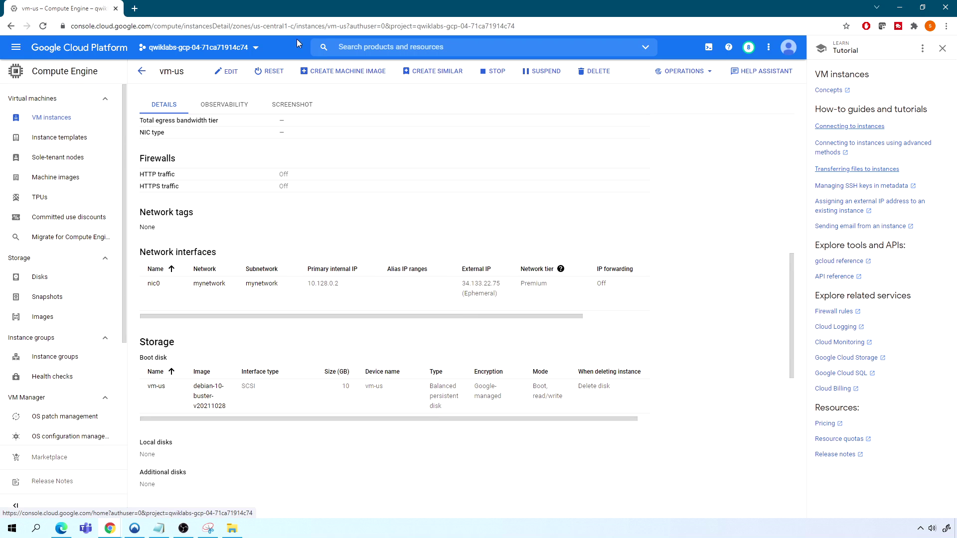
- Search the console for "vpc networks" and open the VPC network firewall rules page
left_click(345, 50)
type("vpc networks")
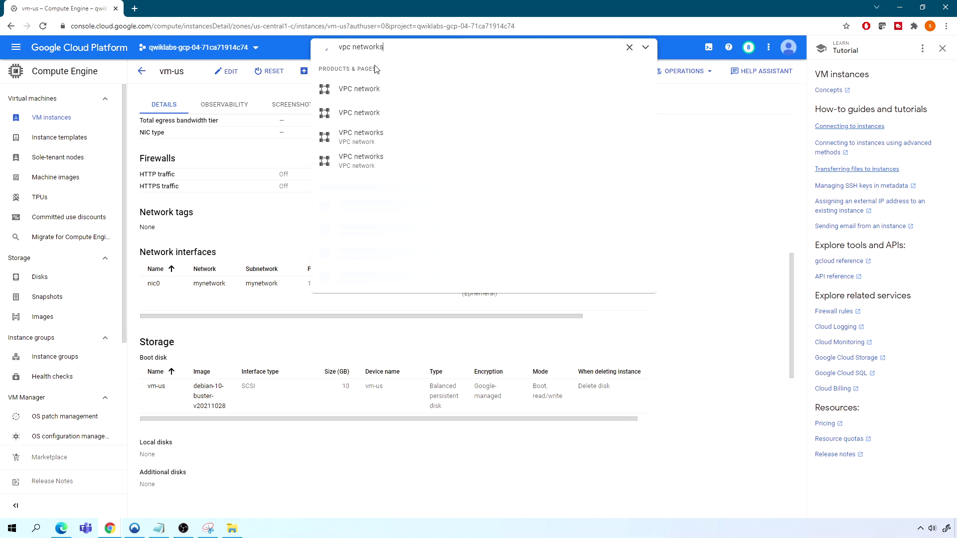
left_click(333, 93)
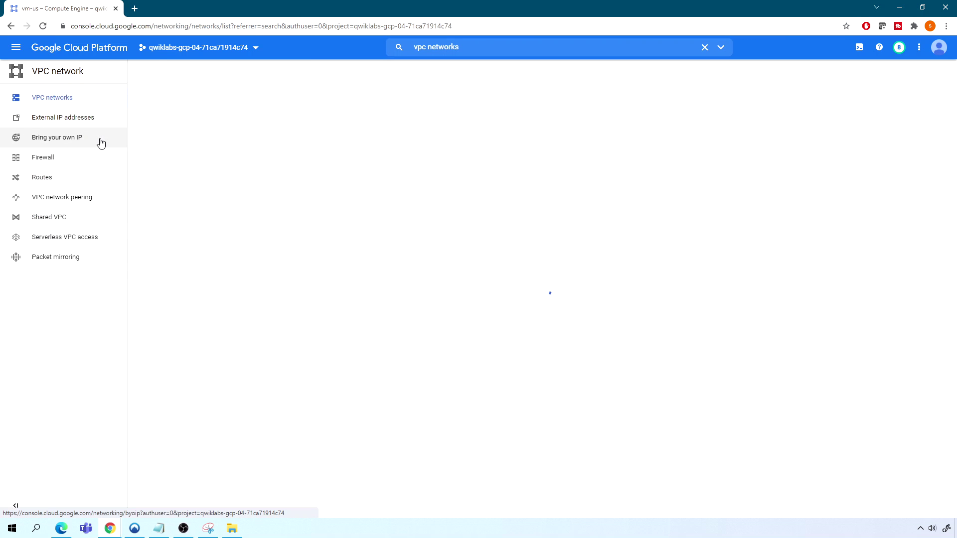
left_click(51, 159)
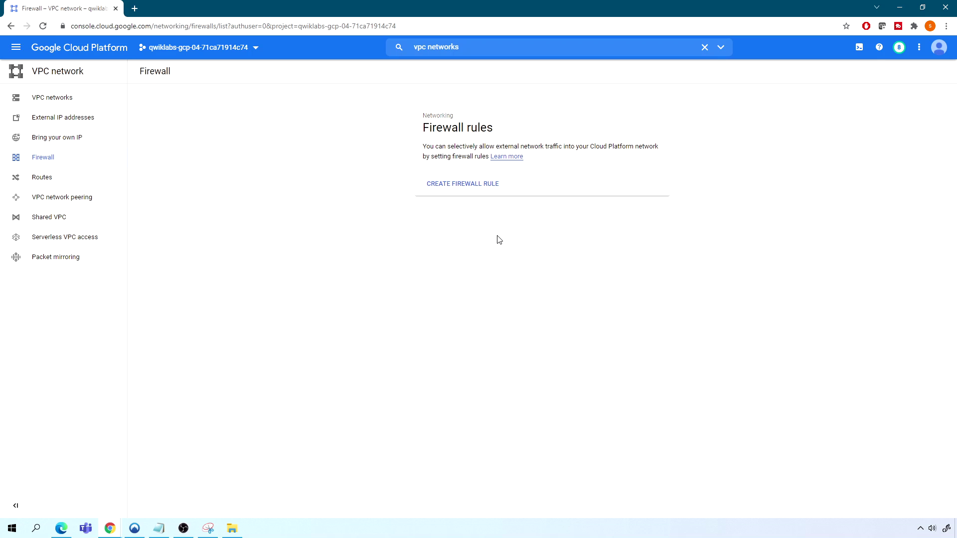
- Start a new firewall rule named ssh and assign it to the network mynetwork
left_click(468, 184)
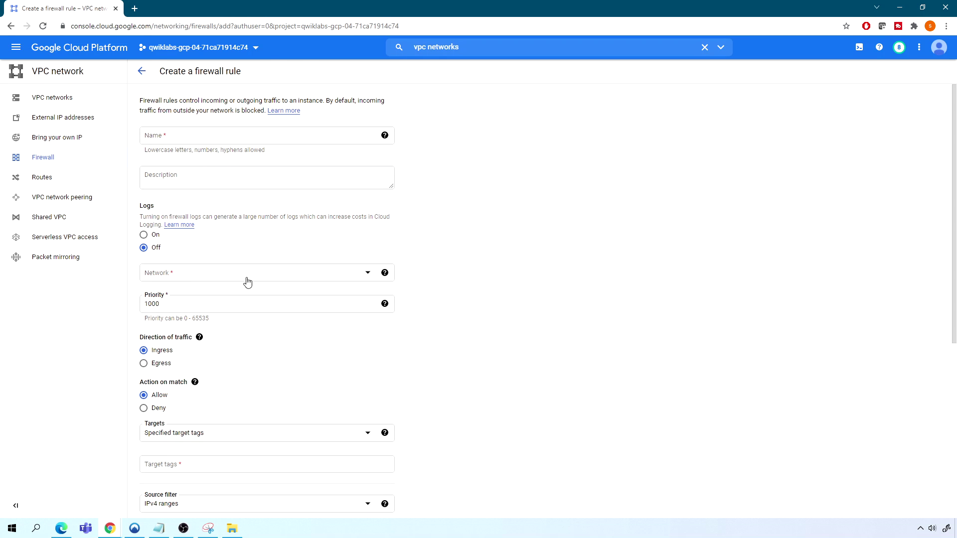
left_click(186, 275)
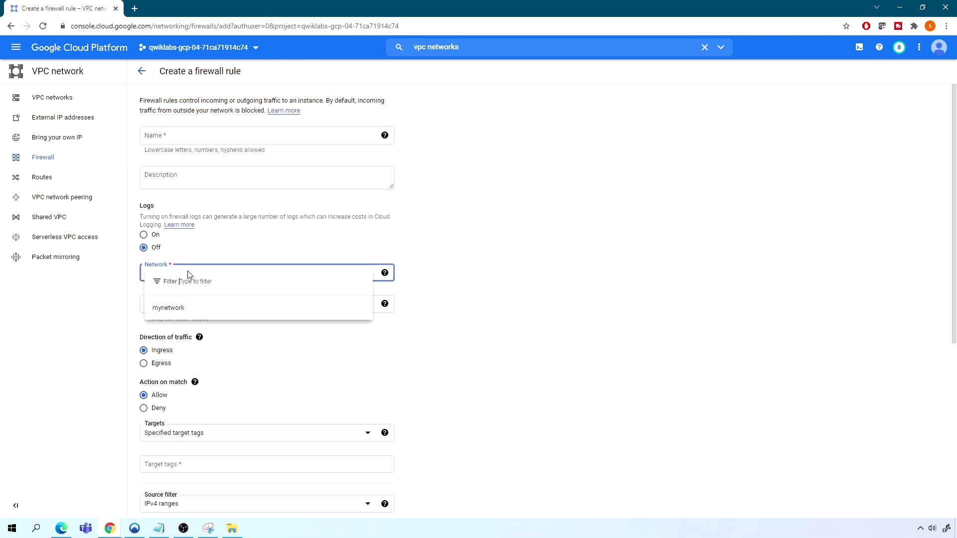
left_click(170, 308)
left_click(174, 133)
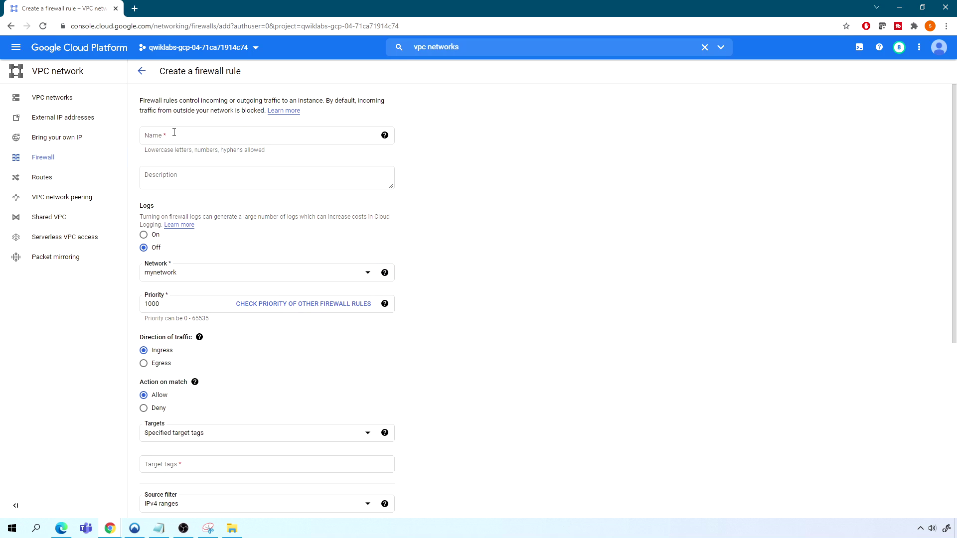
type("ssh")
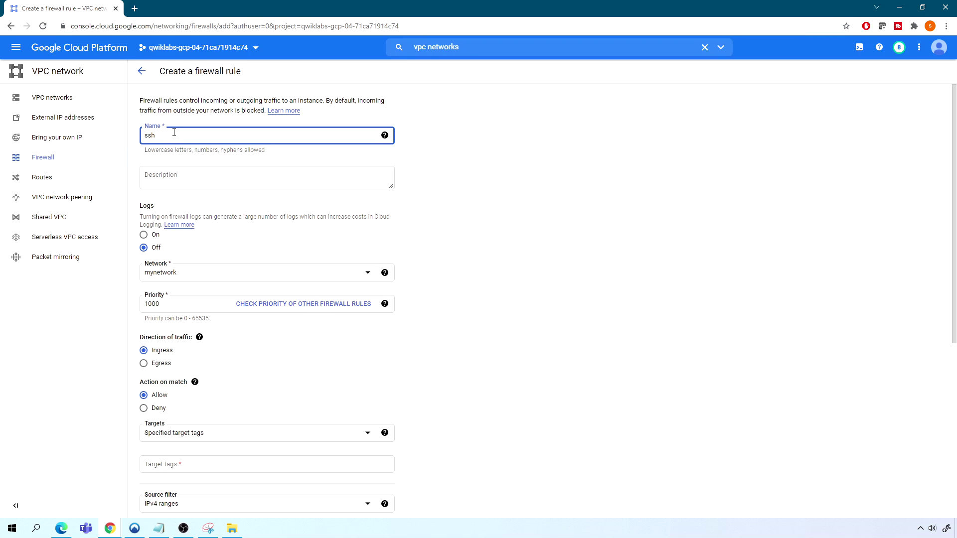
- Set the ssh rule's source IPv4 range to 0.0.0.0/0 and allow TCP port 22
scroll(237, 358, "down", 3)
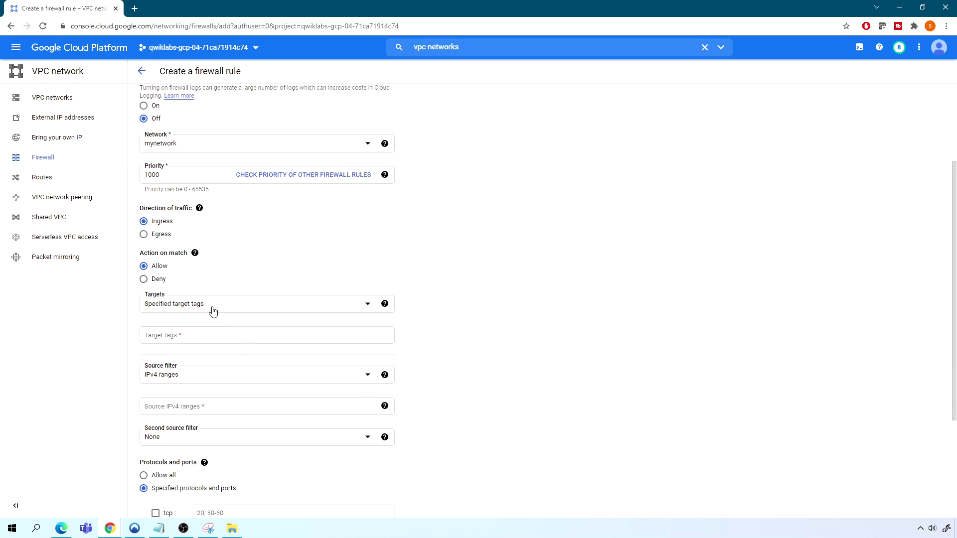
scroll(203, 399, "down", 1)
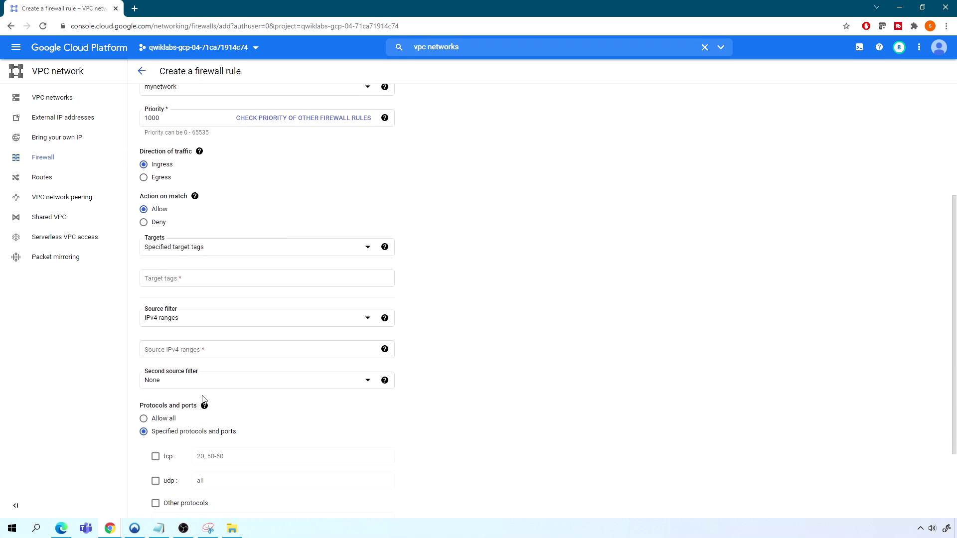
left_click(192, 349)
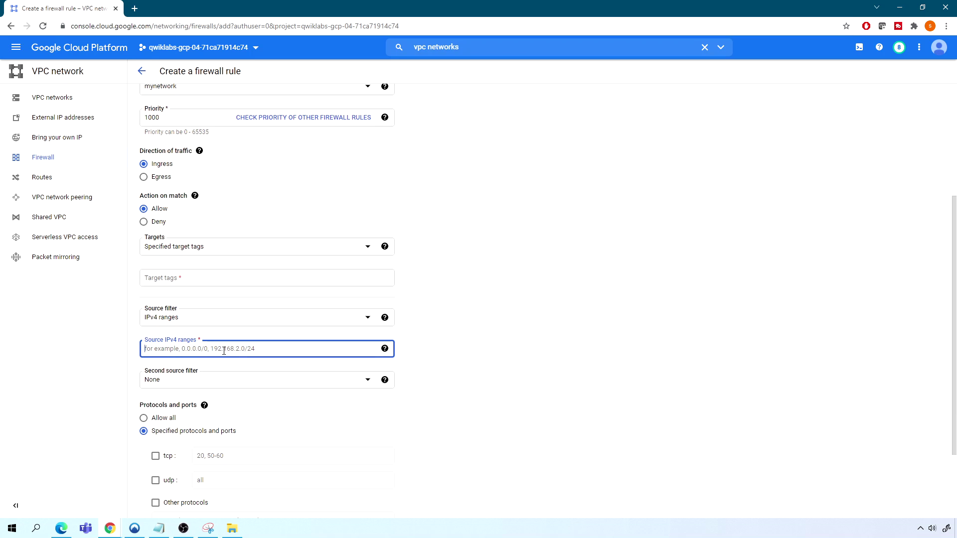
type("0.0.0.0/0")
scroll(179, 394, "down", 2)
left_click(155, 391)
left_click(231, 396)
type("22")
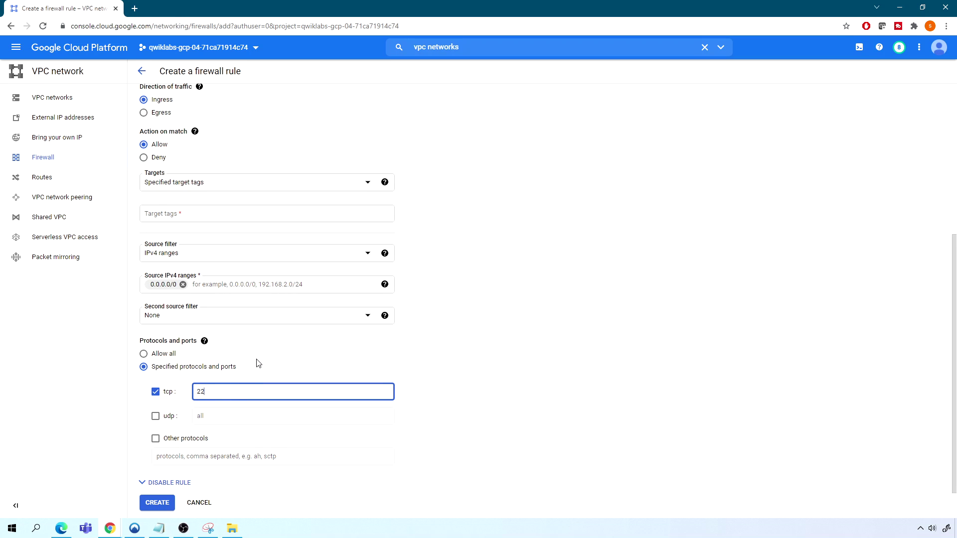
- Review the ssh firewall rule's name, network, priority, traffic direction, targets, source range and port settings
scroll(258, 364, "up", 5)
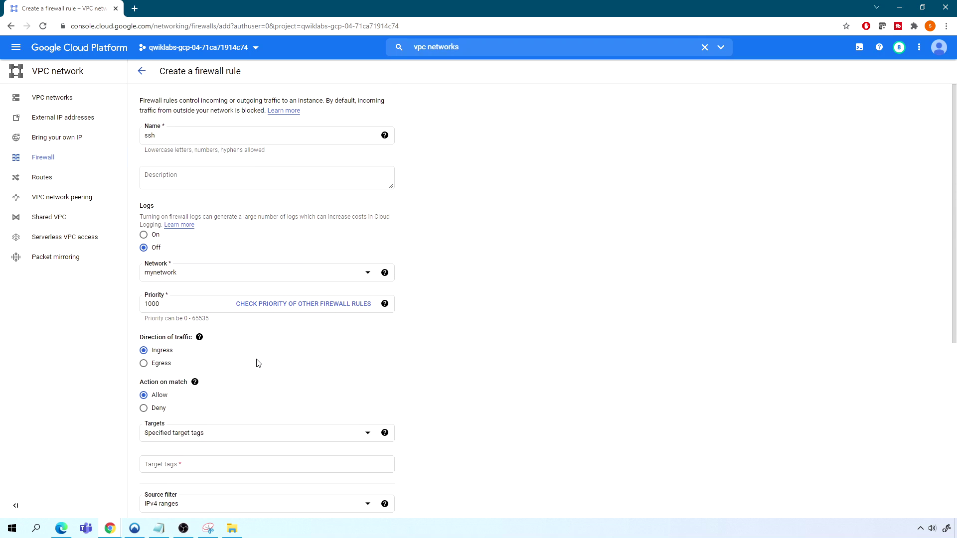
scroll(235, 199, "down", 6)
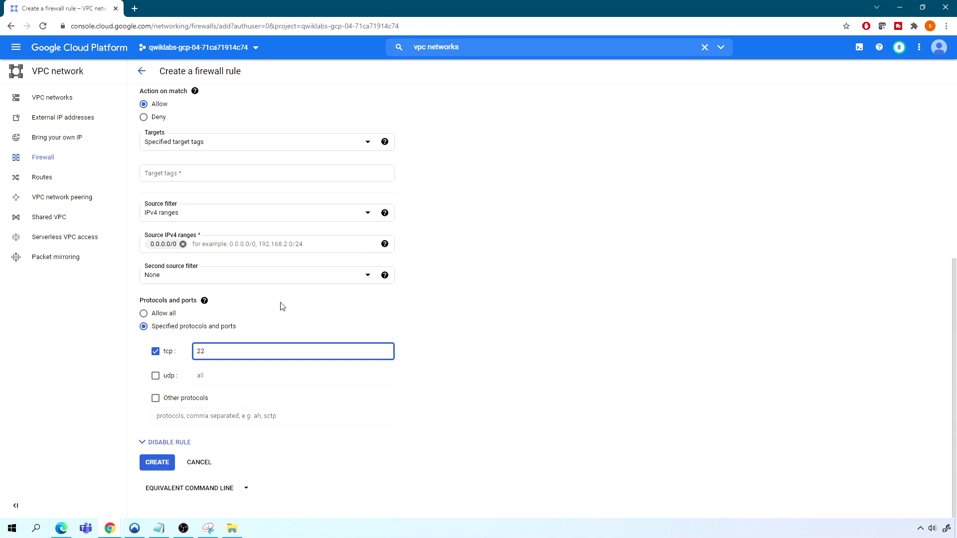
scroll(269, 315, "up", 4)
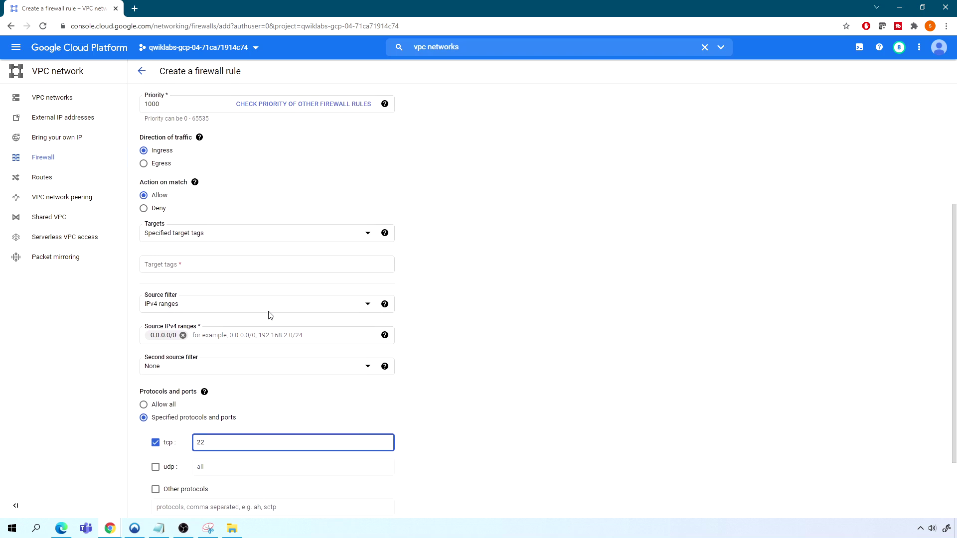
scroll(269, 315, "up", 3)
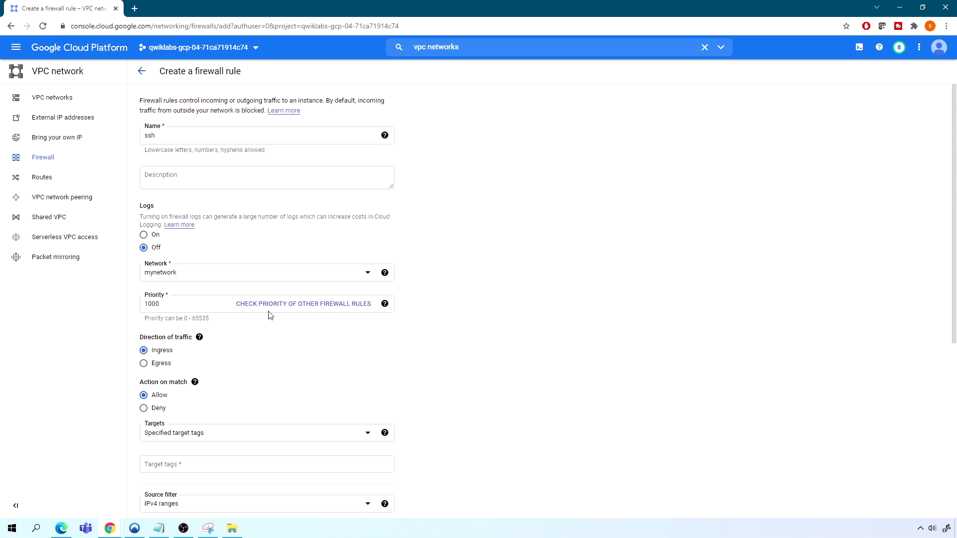
scroll(269, 315, "down", 6)
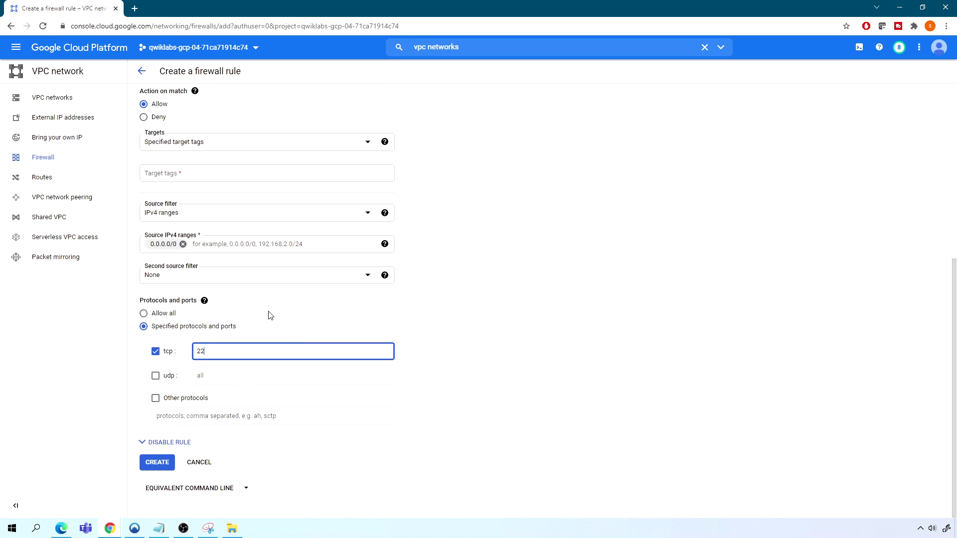
- Apply the ssh firewall rule to all instances in the network and create the rule
left_click(161, 467)
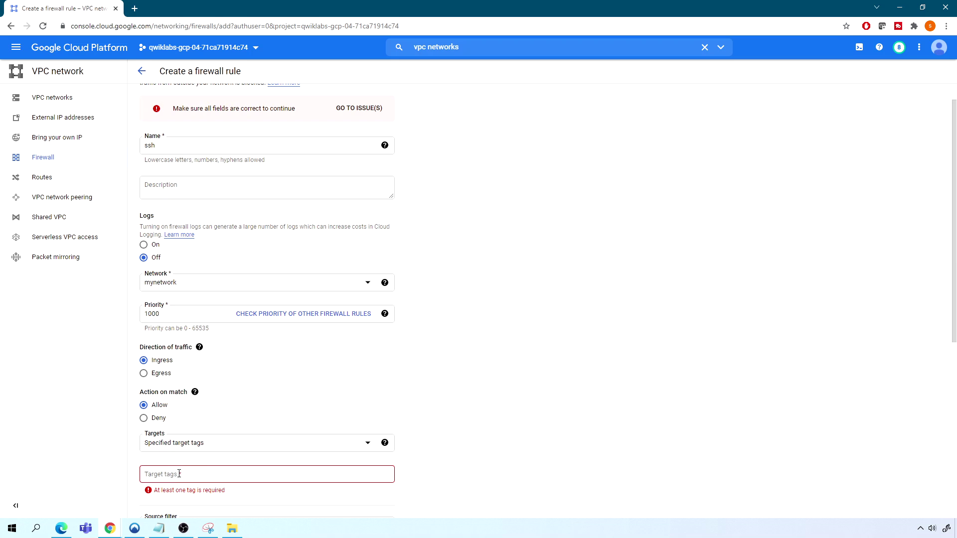
scroll(197, 473, "down", 2)
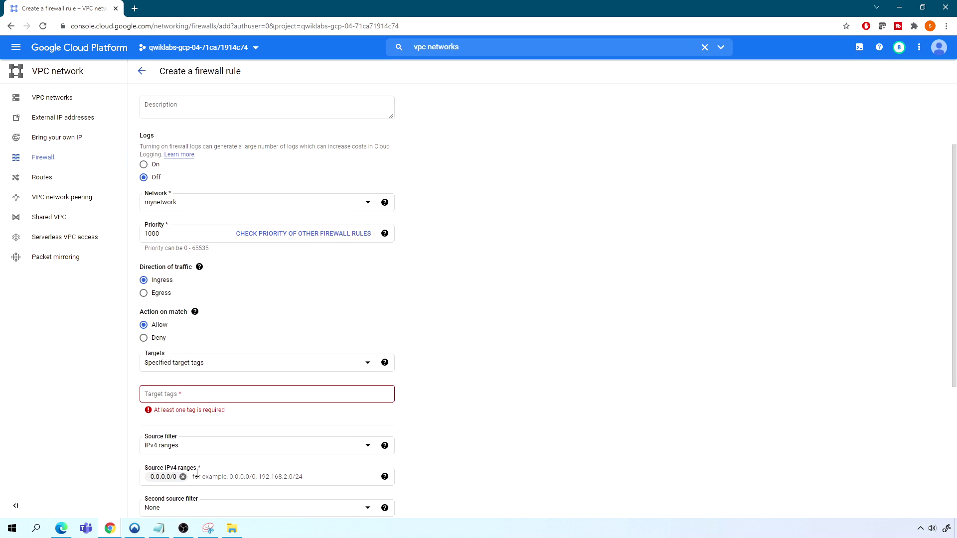
left_click(189, 395)
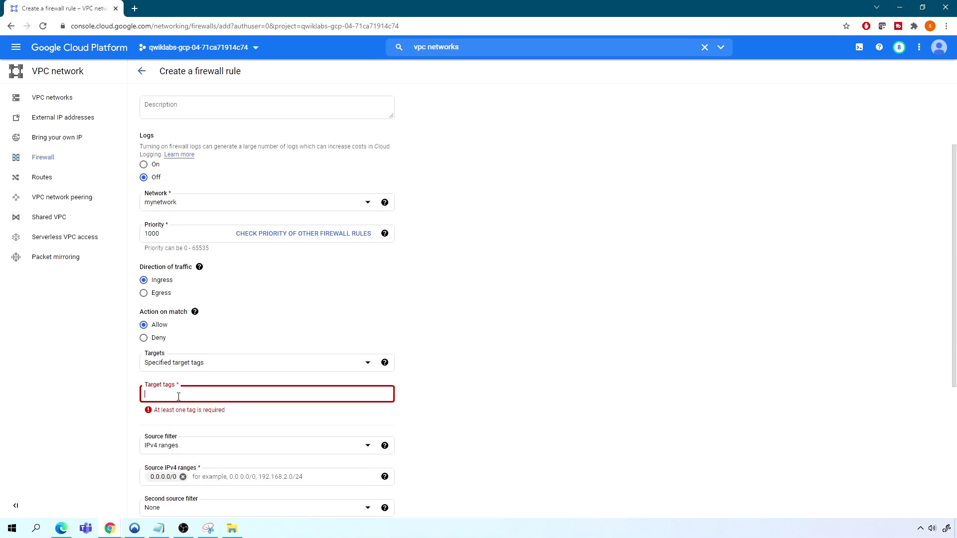
left_click(189, 362)
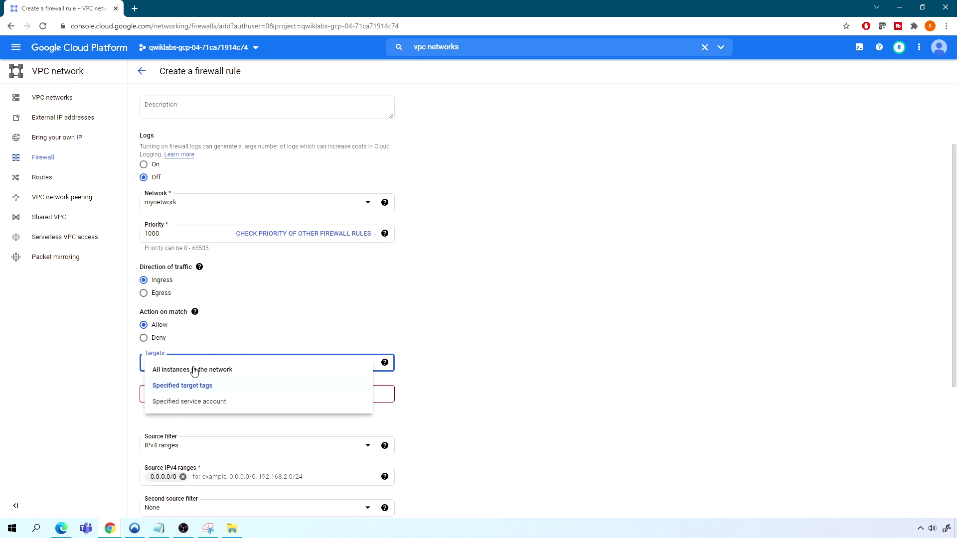
left_click(194, 372)
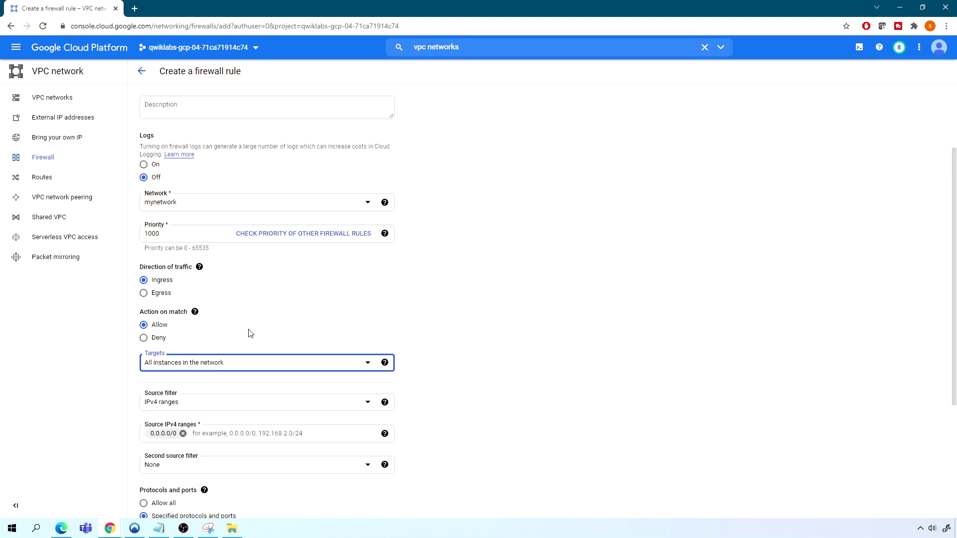
scroll(249, 331, "down", 4)
left_click(156, 465)
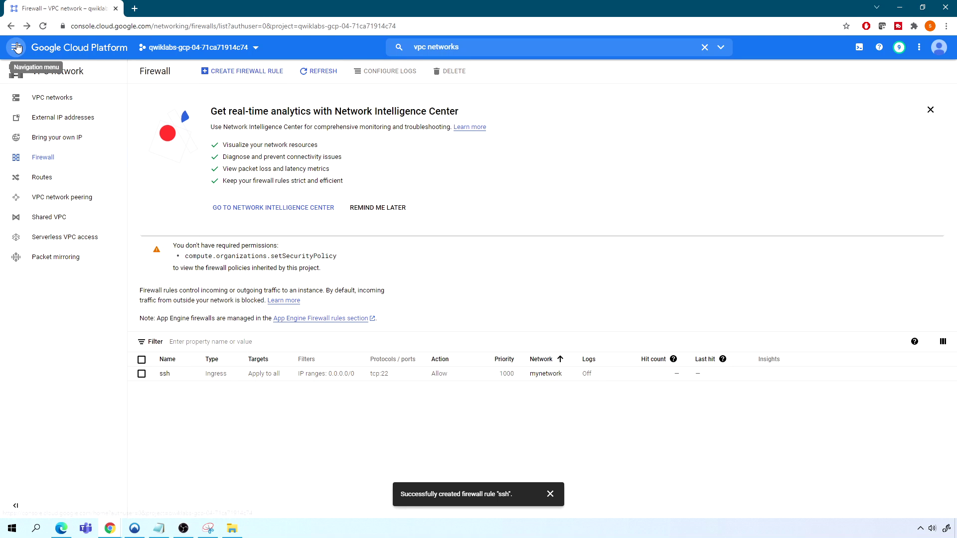
- Go to the Compute Engine VM instances page
left_click(17, 47)
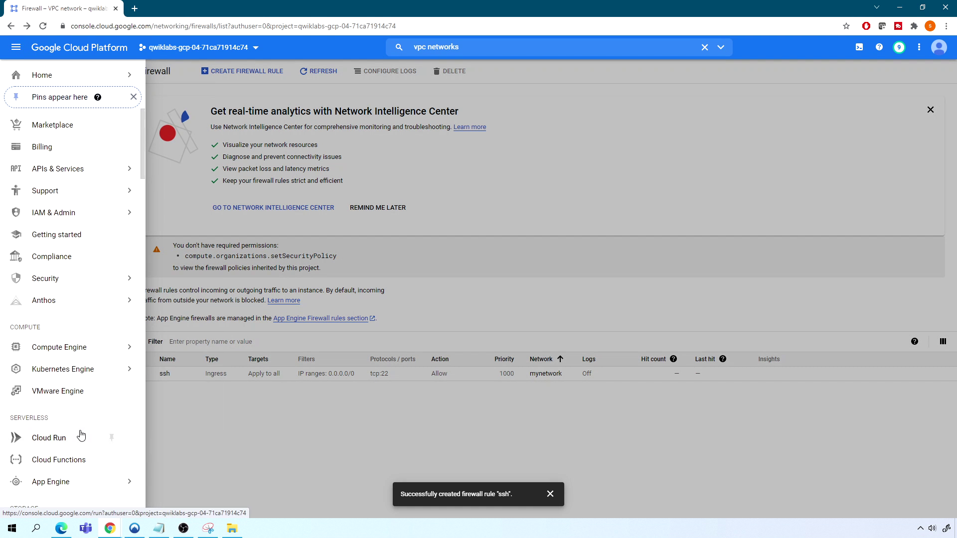
mouse_move(110, 528)
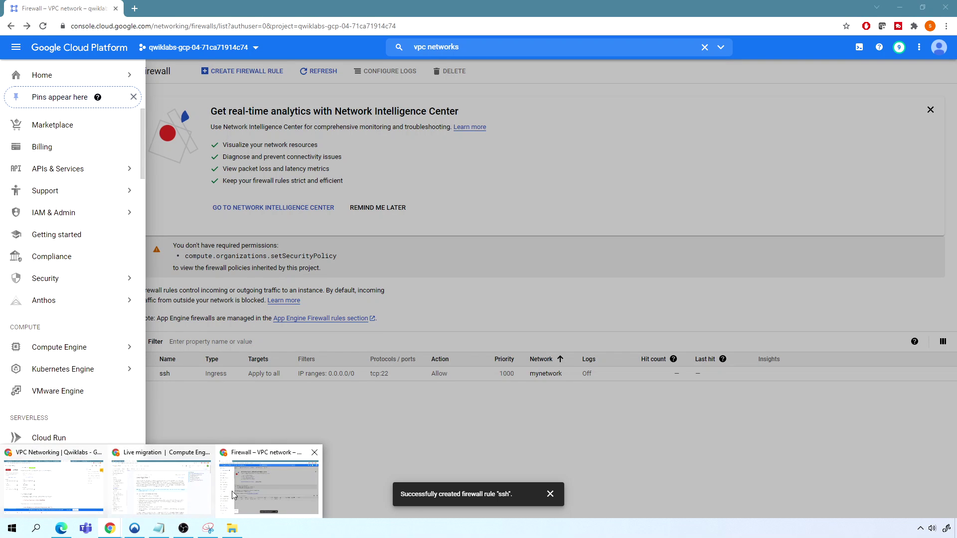
left_click(259, 492)
scroll(89, 175, "down", 4)
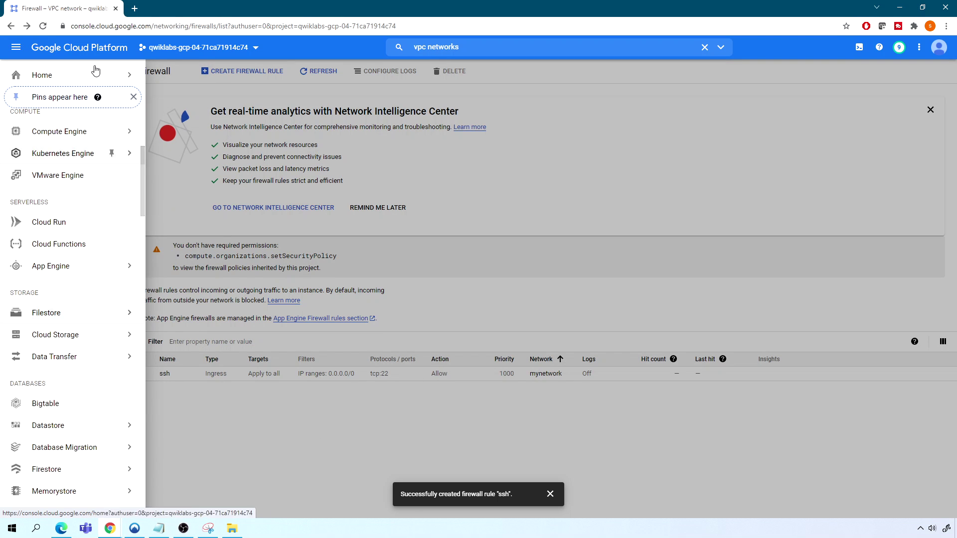
mouse_move(15, 79)
left_click(37, 78)
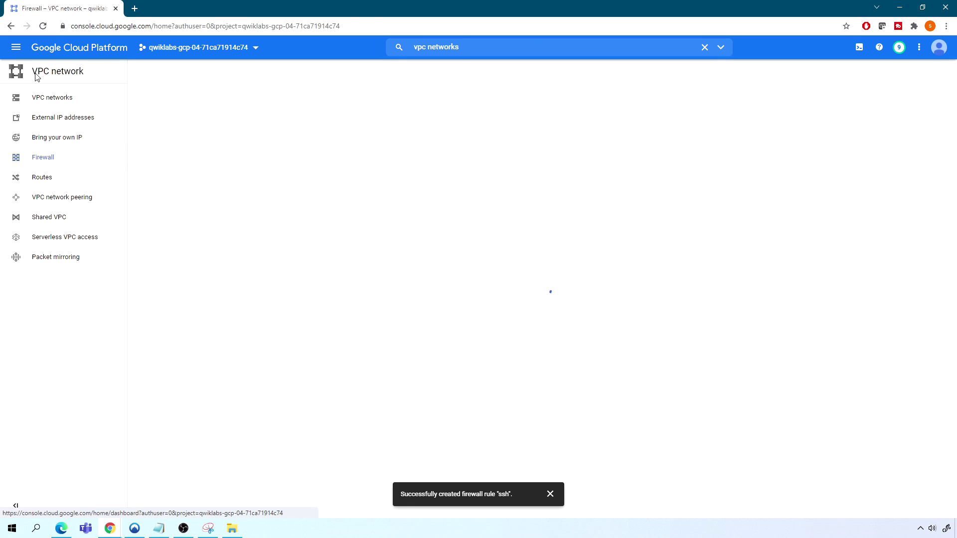
mouse_move(74, 170)
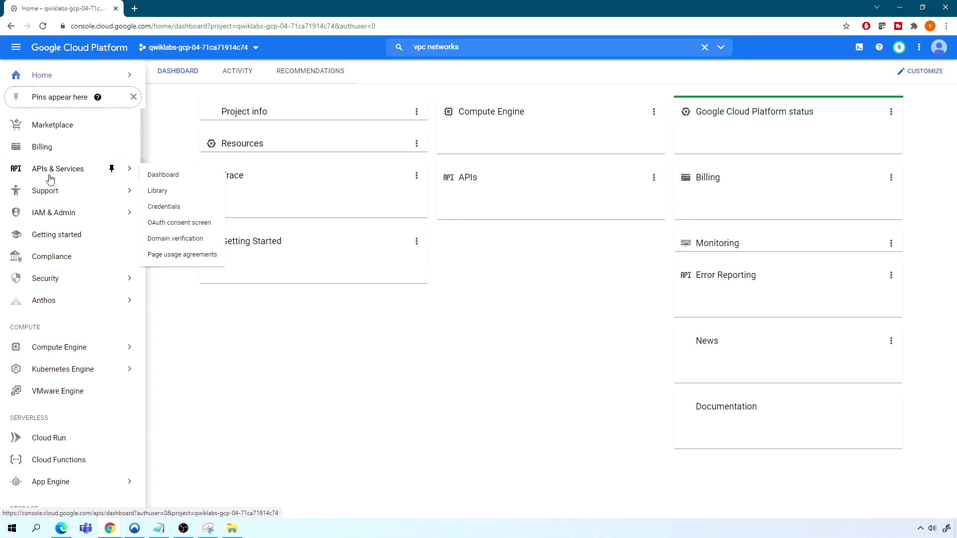
left_click(66, 356)
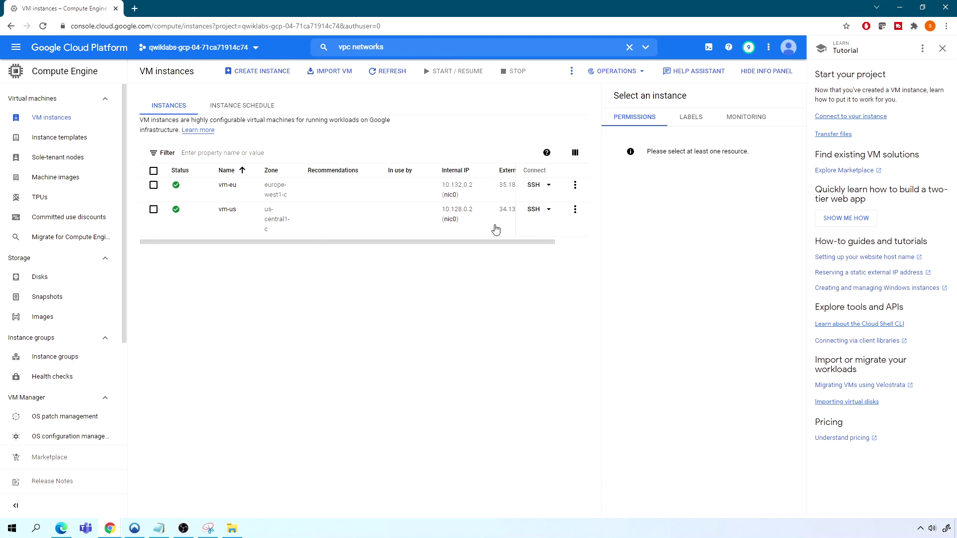
- Open an SSH session to vm-eu in its own window and move that window clear of the instance list
left_click(516, 201)
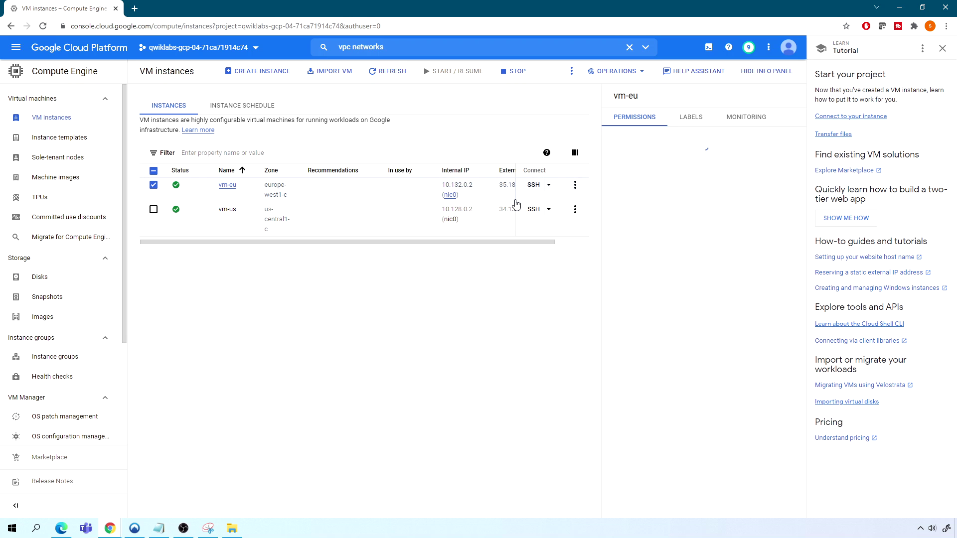
left_click(534, 185)
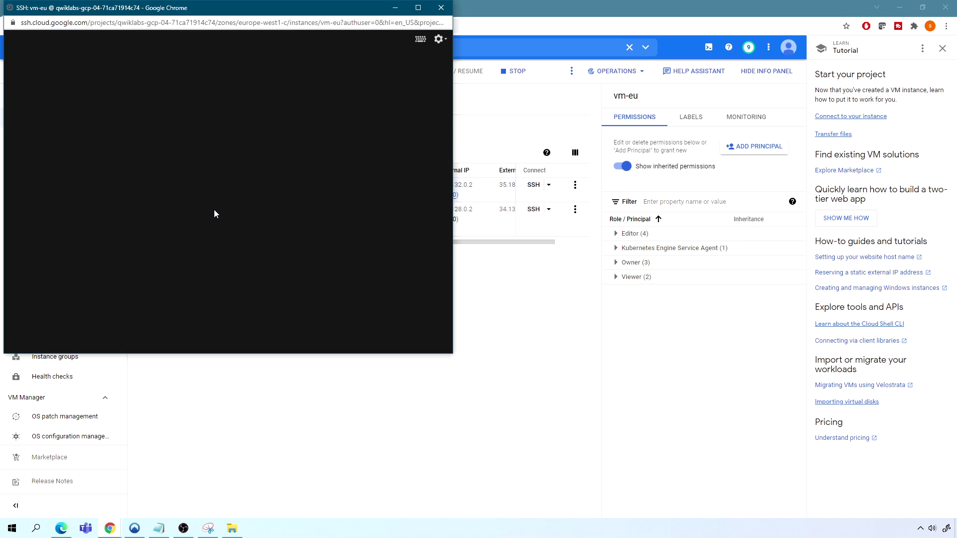
left_click(150, 199)
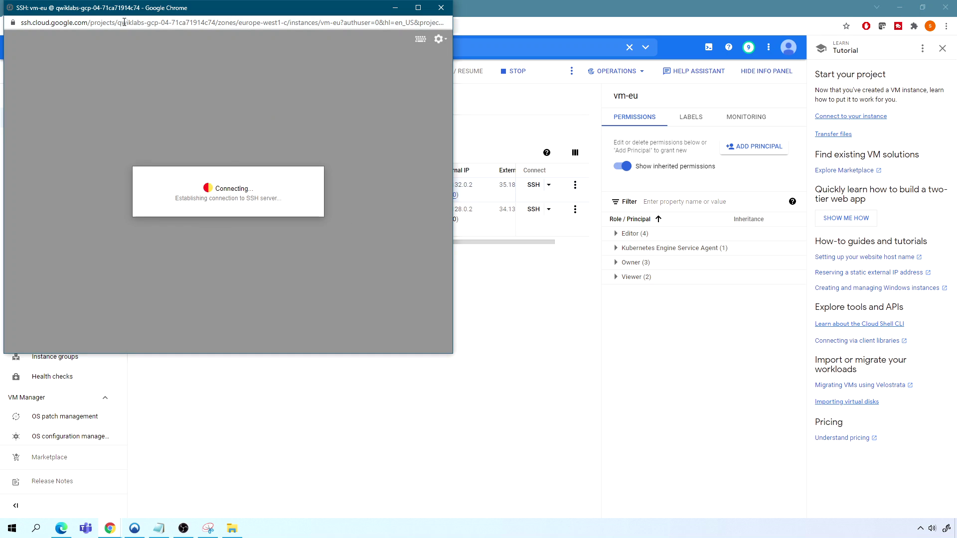
left_click_drag(71, 11, 487, 109)
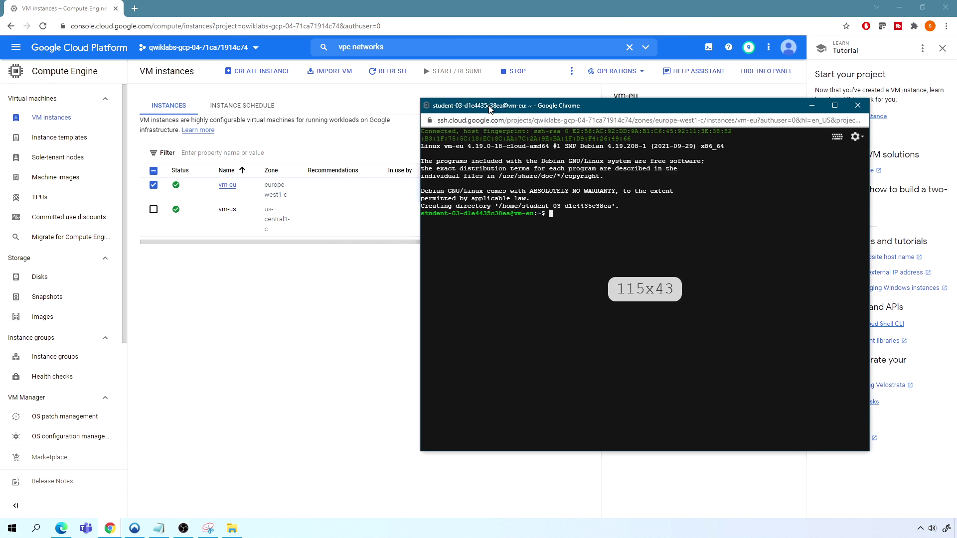
- Open and connect an SSH session to vm-us, arranging the vm-eu terminal beside it
left_click(284, 214)
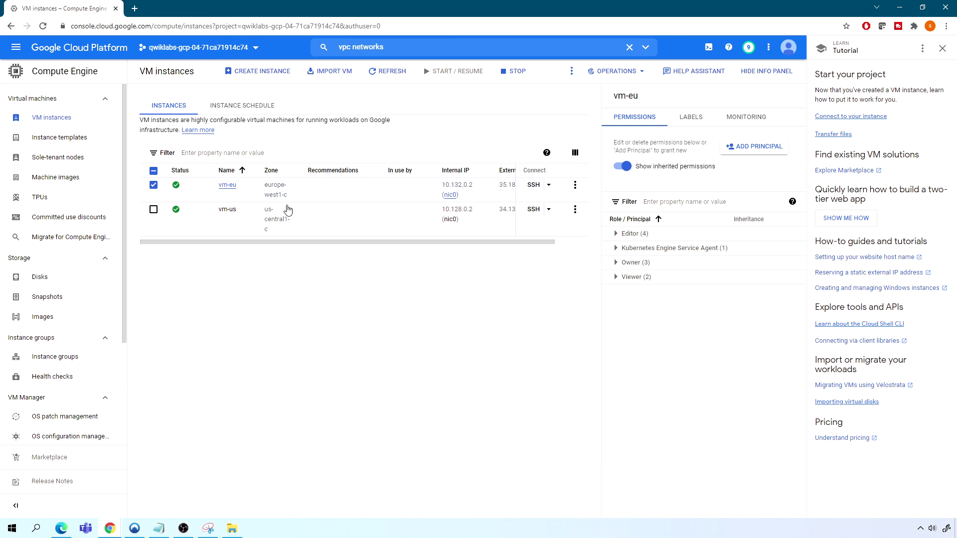
left_click(533, 208)
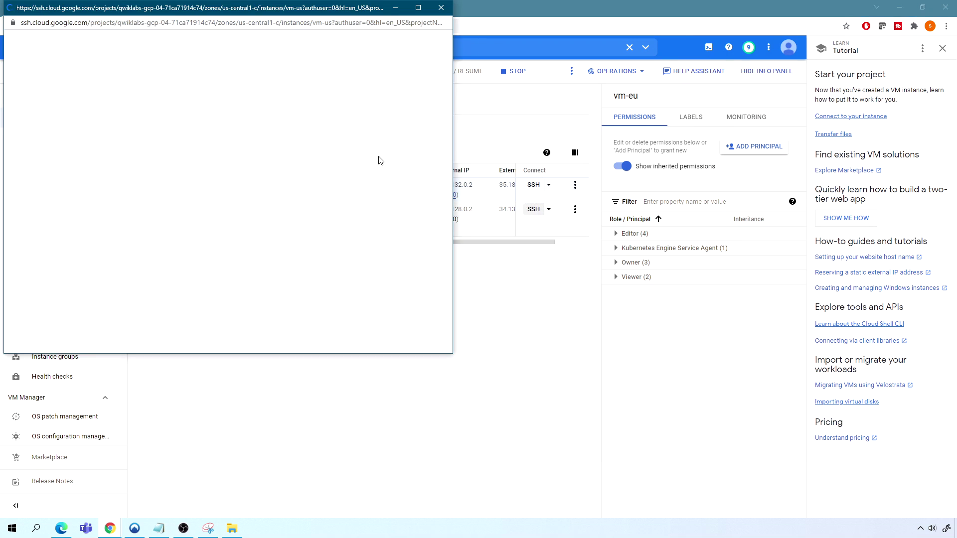
mouse_move(109, 528)
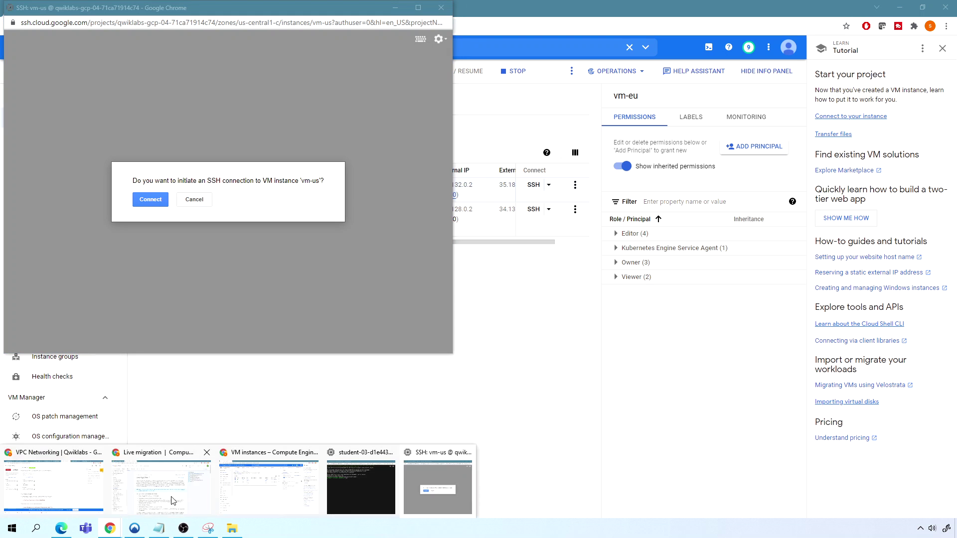
left_click(339, 466)
left_click_drag(460, 100, 514, 95)
left_click(141, 198)
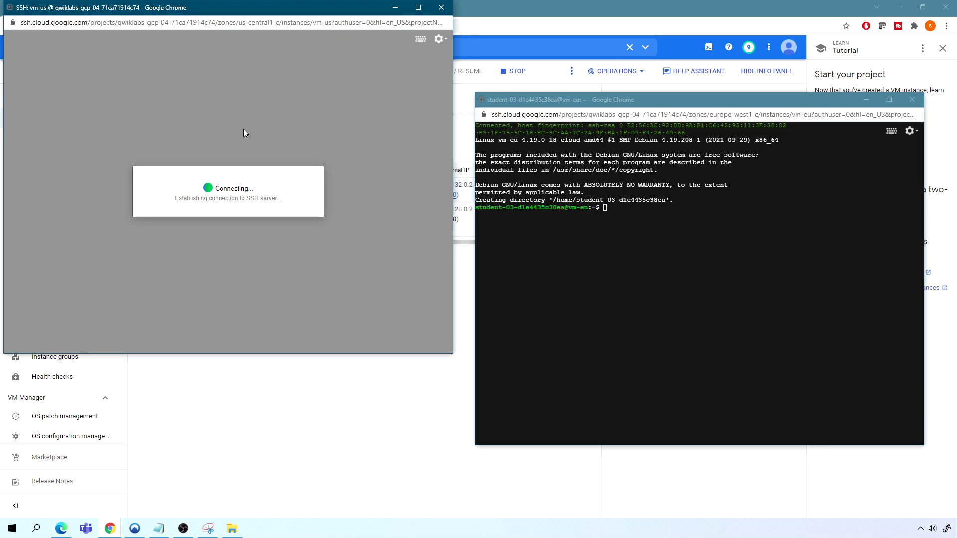
- Try to list the network interfaces on vm-eu with ifconfig as the regular user
left_click(698, 282)
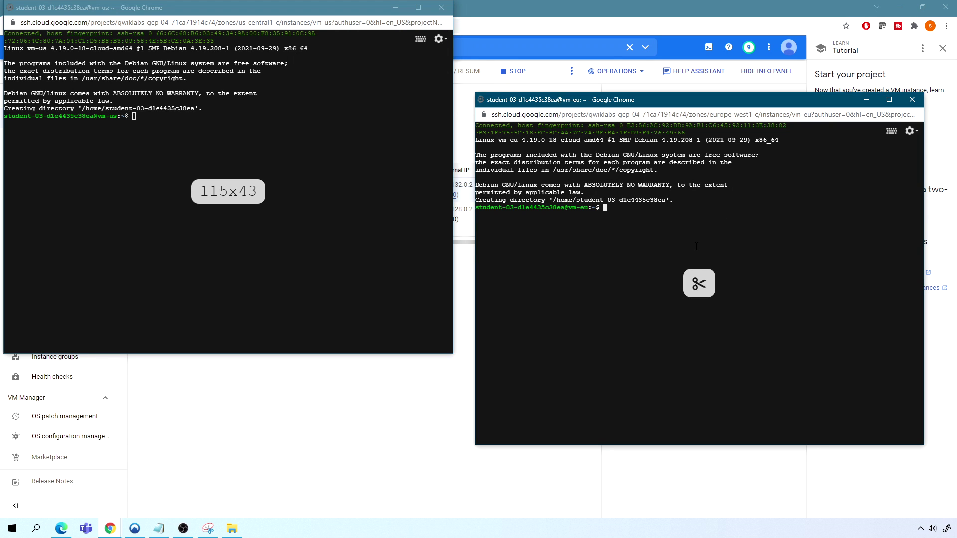
type("ifconfig")
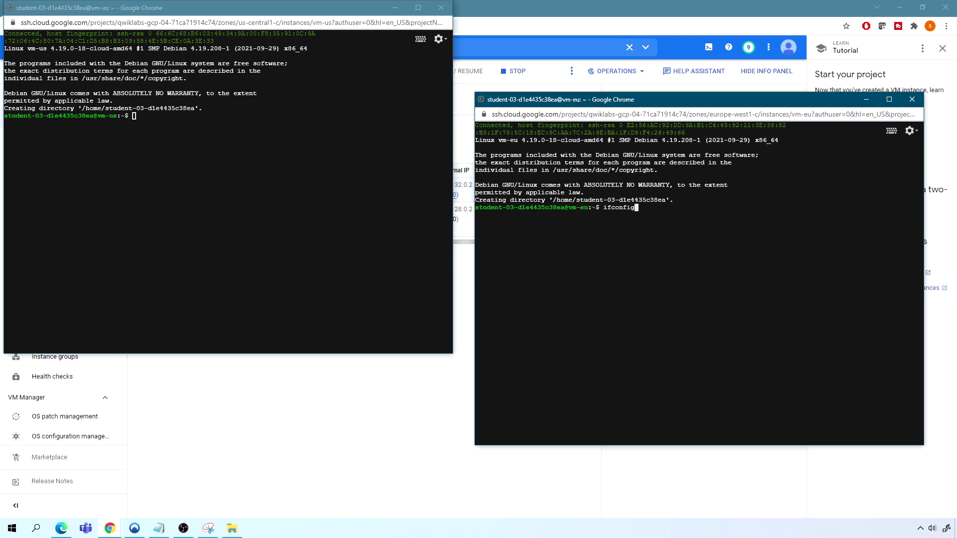
key("Return")
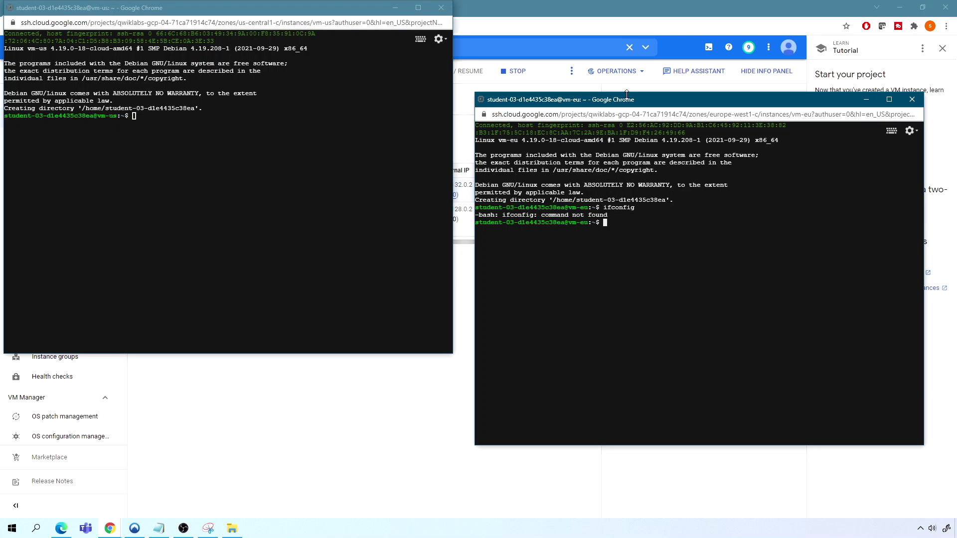
left_click_drag(600, 104, 614, 103)
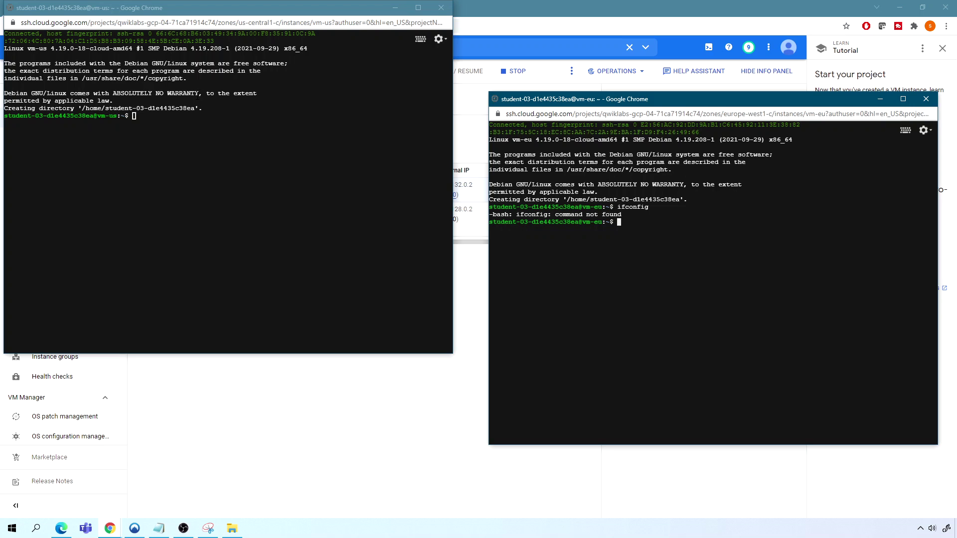
- Switch to root on vm-us with sudo su and list its network interfaces with ifconfig
left_click(198, 118)
type("suo")
key("BackSpace")
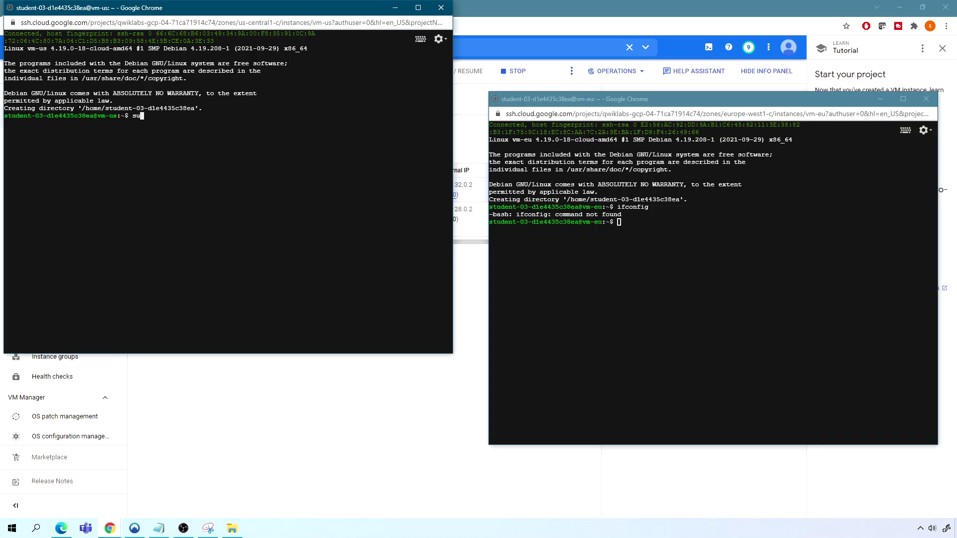
type("do su")
key("Return")
type("ifconfig")
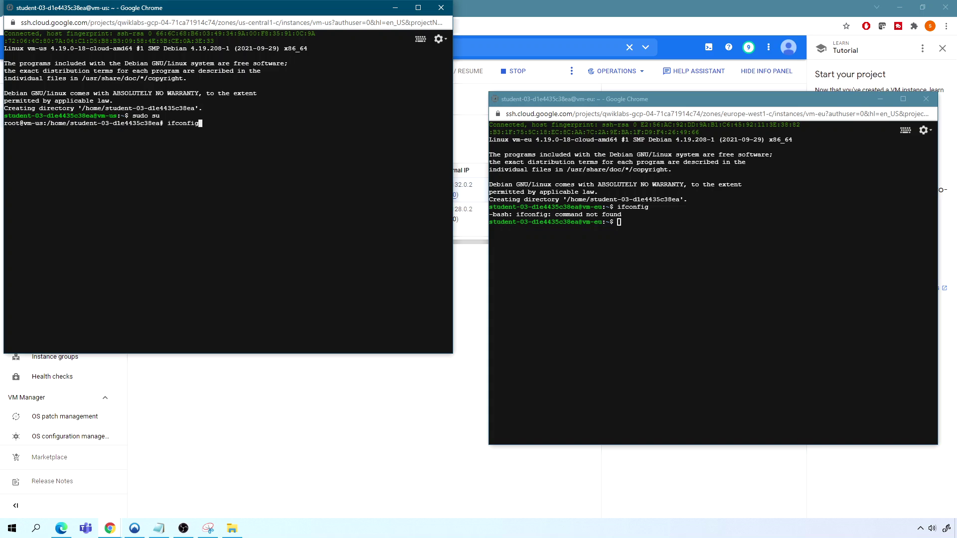
key("Return")
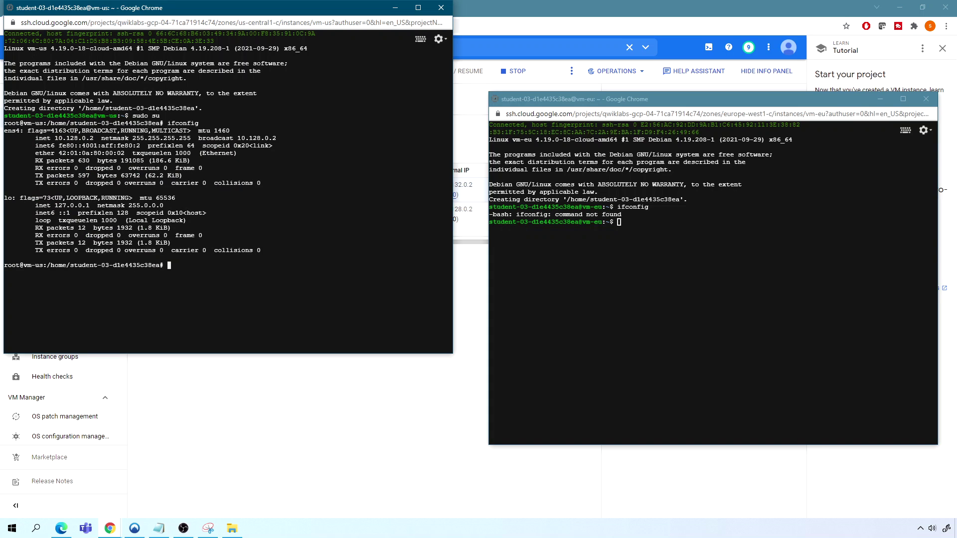
- Switch to root on vm-eu with sudo su and list its network interfaces with ifconfig
key("alt+Tab")
type("sudo su")
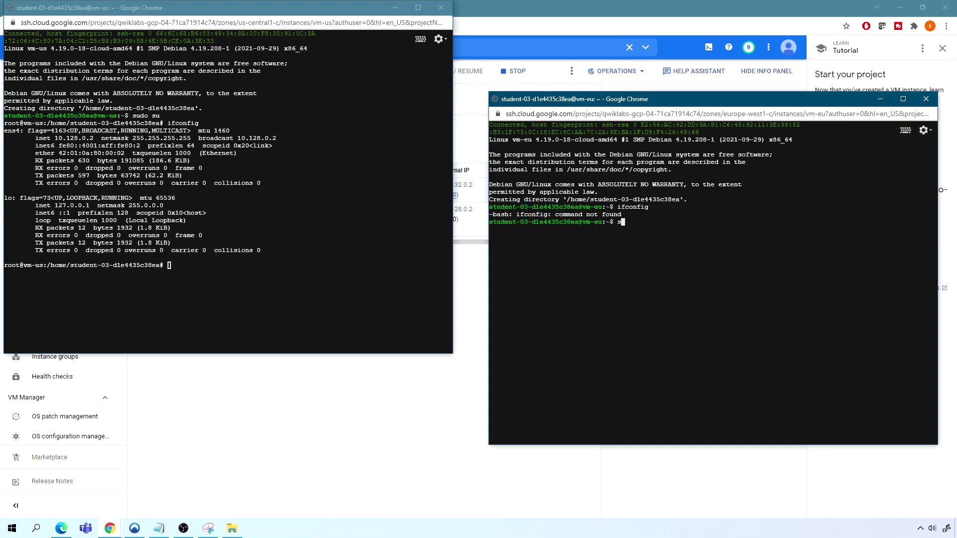
key("Return")
type("ifconfig")
key("Home")
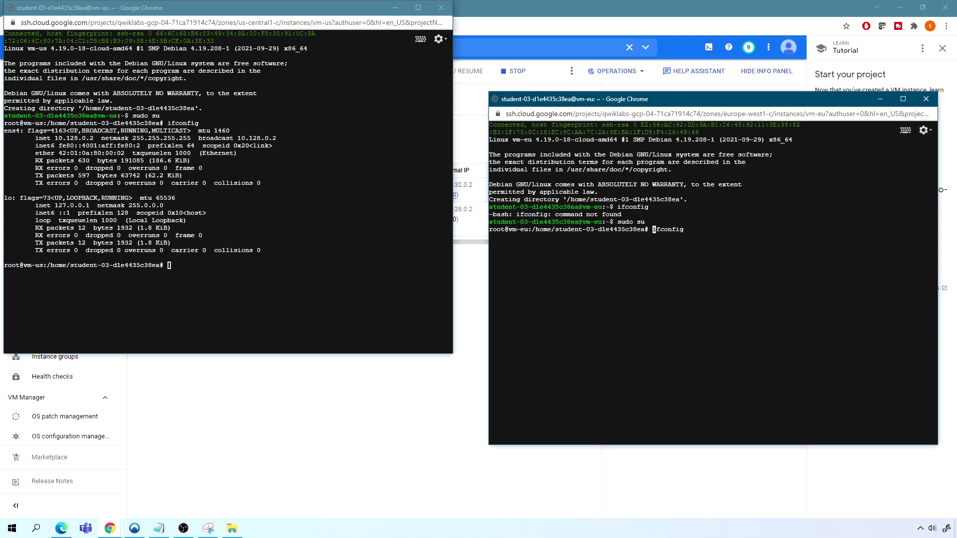
key("Return")
- Copy vm-eu's internal IP address and ping 10.132.0.2 from the vm-us terminal
mouse_move(546, 244)
left_mouse_down()
mouse_move(572, 245)
mouse_move(539, 245)
left_mouse_up()
key("ctrl+c")
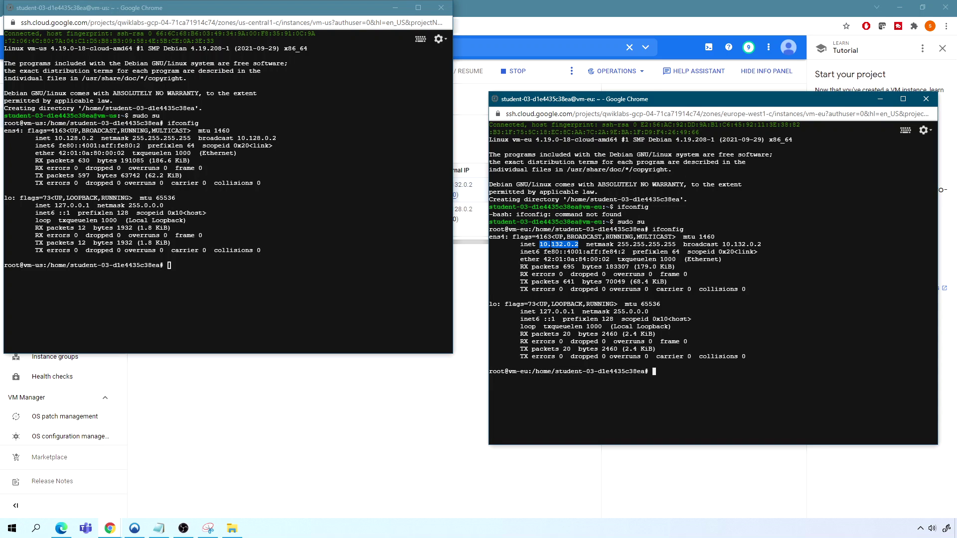
left_click(345, 270)
type("ping")
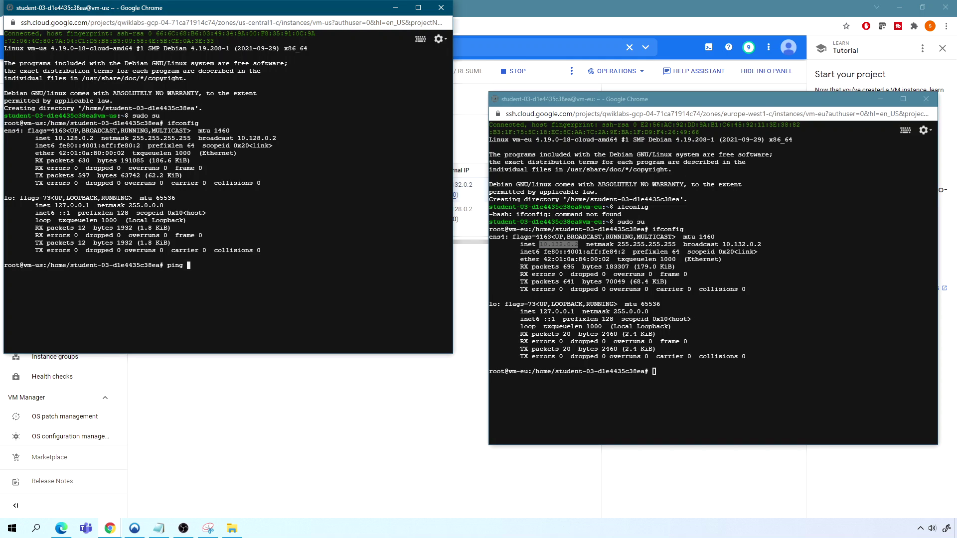
key("ctrl+v")
key("Return")
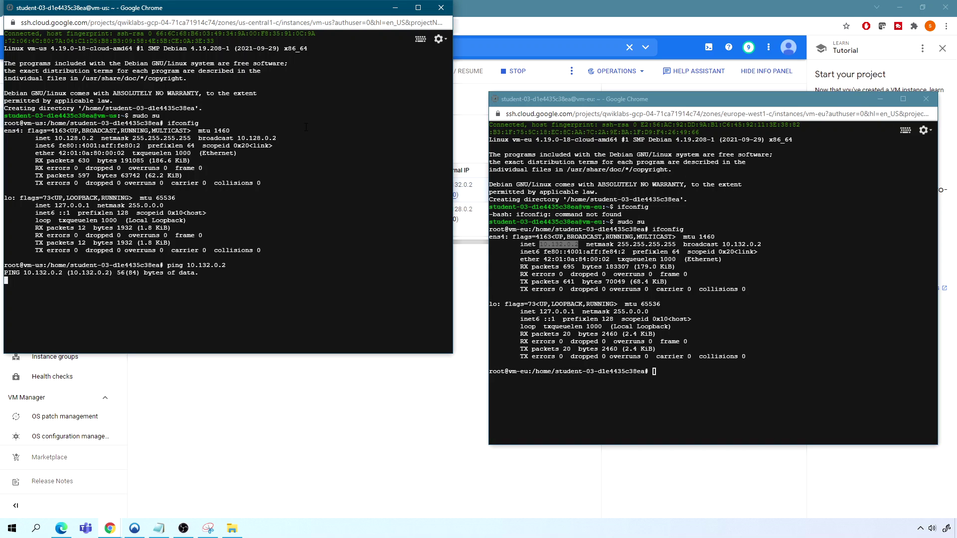
- Minimize the vm-us terminal and search the console for "vpc networks"
left_click(395, 8)
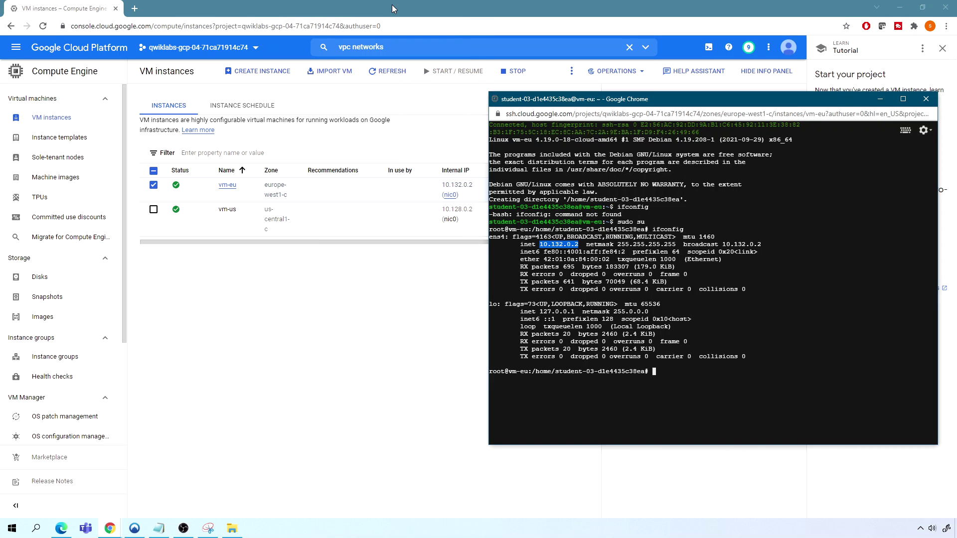
left_click(363, 47)
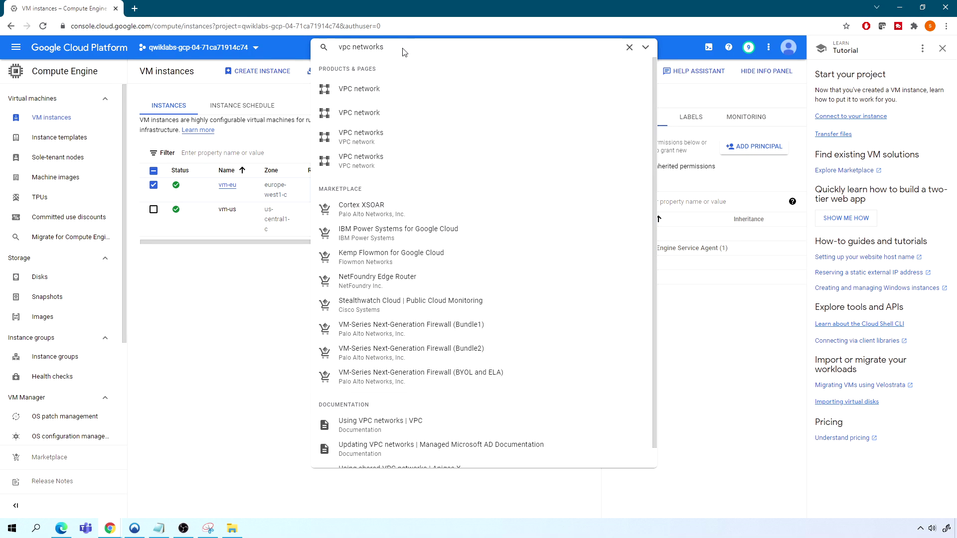
key("Return")
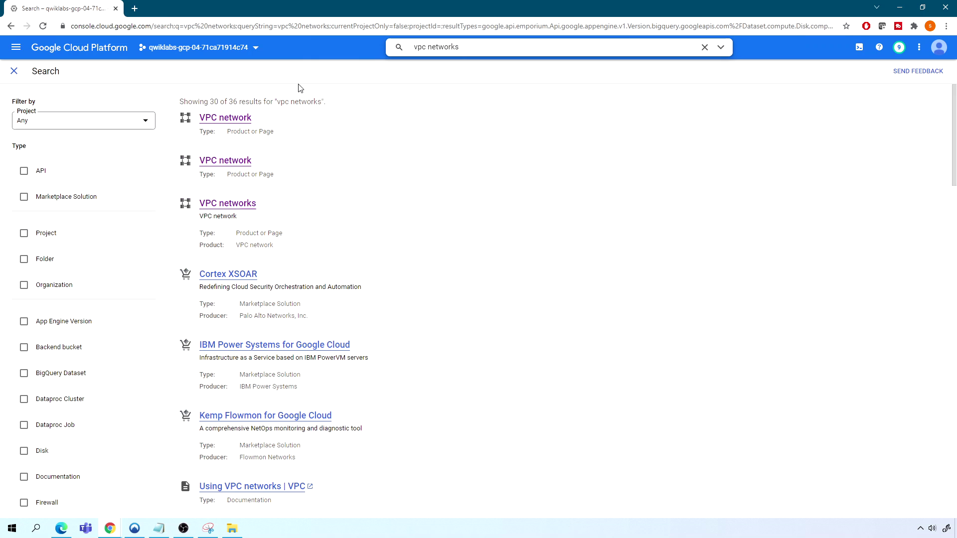
- Start a new firewall rule in the VPC network section and allow icmp under other protocols
left_click(469, 119)
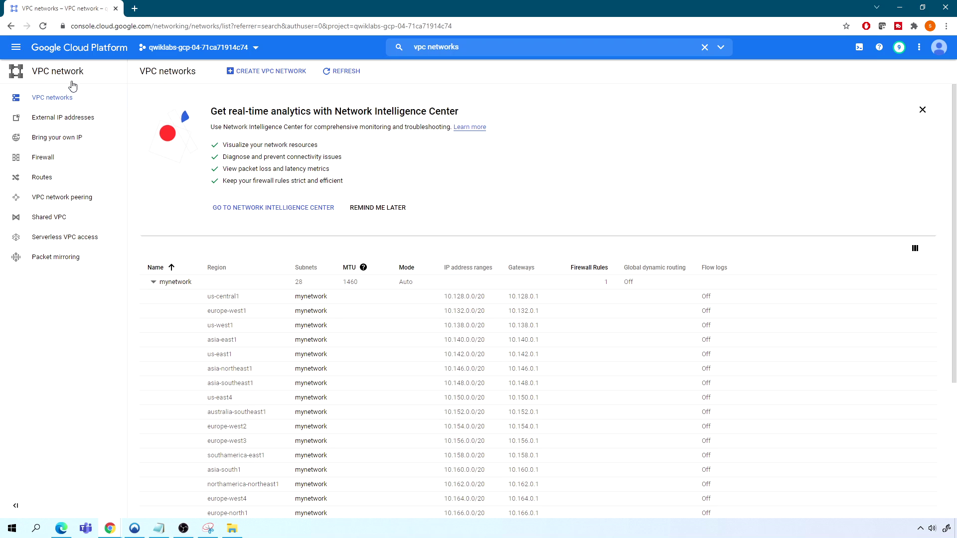
left_click(45, 159)
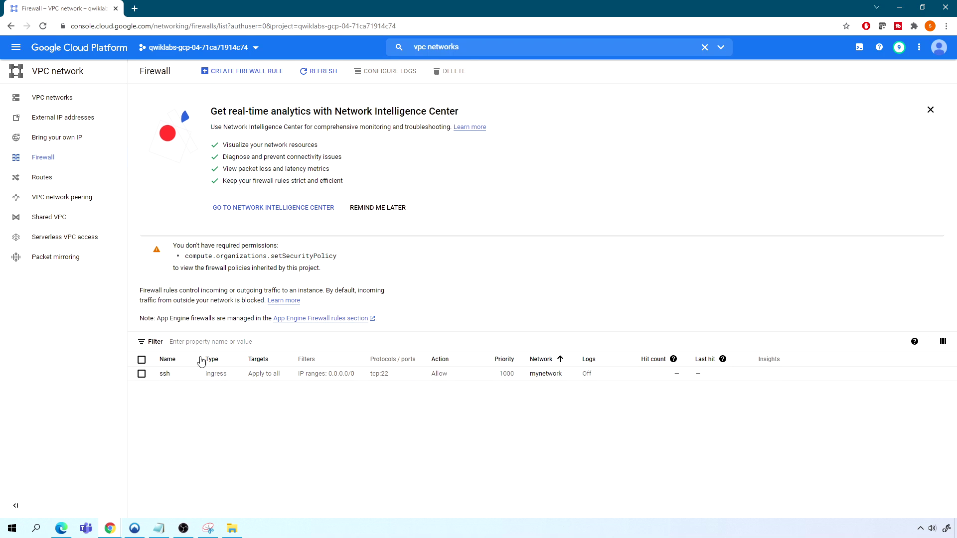
left_click(270, 74)
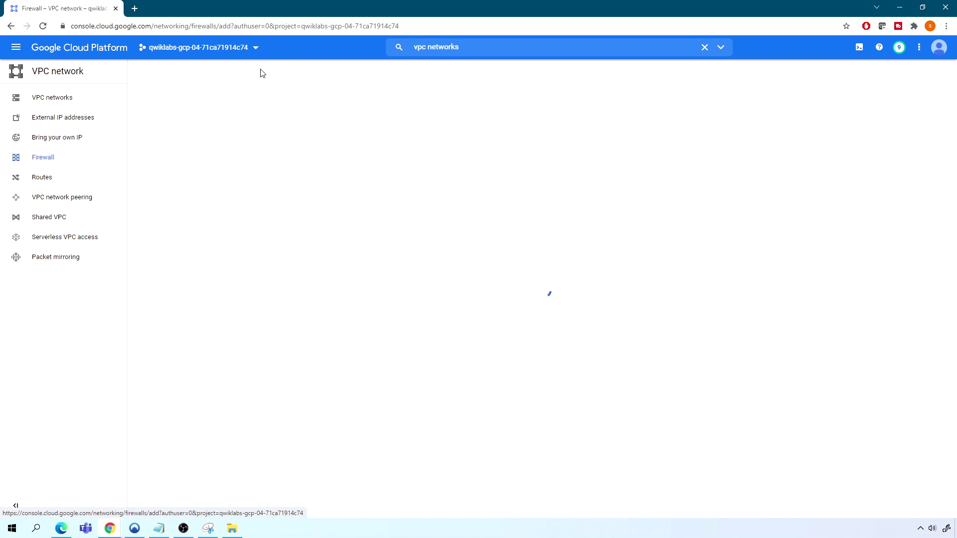
scroll(244, 266, "down", 5)
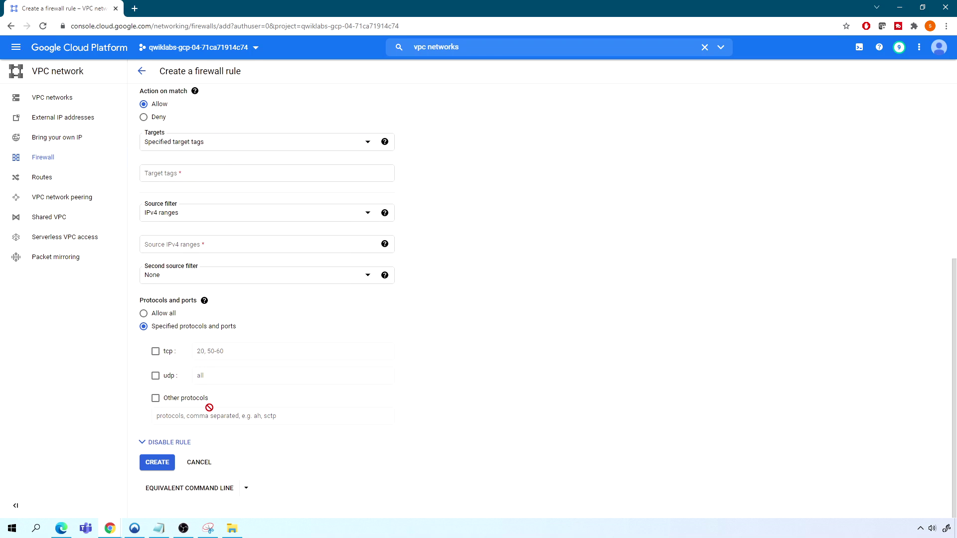
left_click(155, 398)
left_click(174, 416)
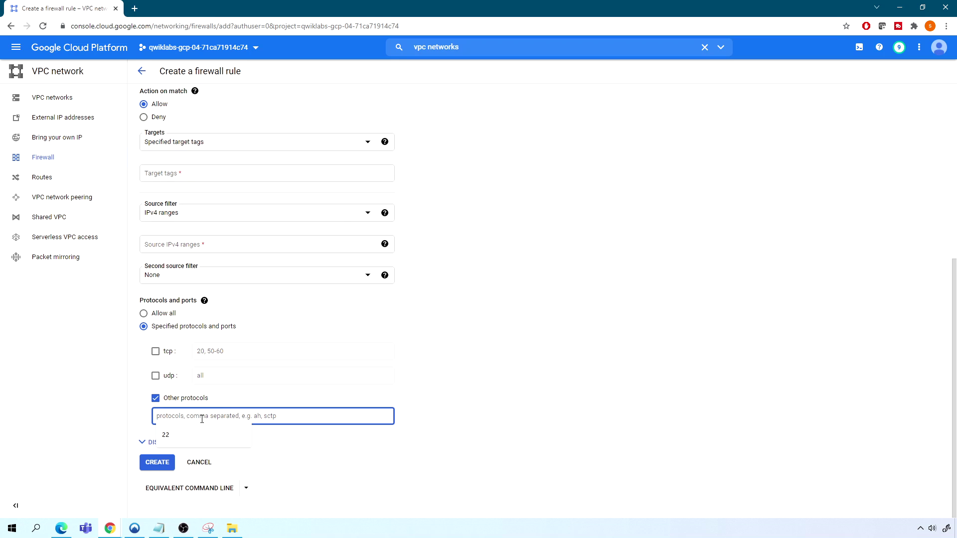
type("icmp")
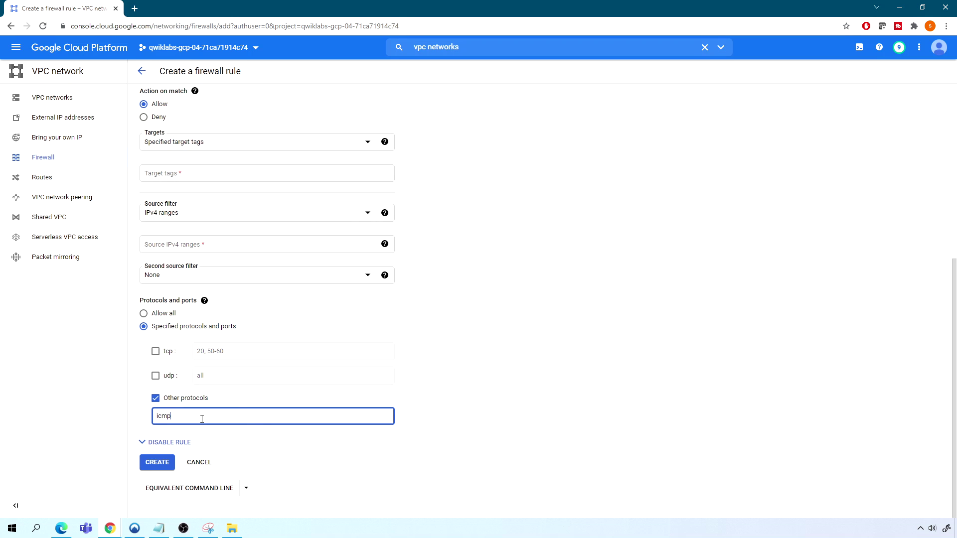
left_click(363, 394)
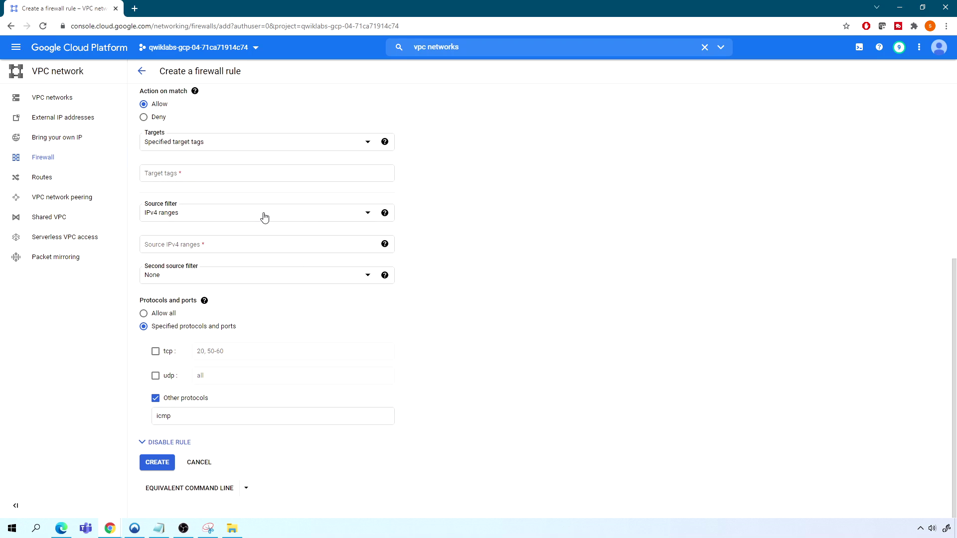
- Name the new firewall rule icmp
scroll(263, 216, "up", 3)
scroll(265, 214, "up", 3)
left_click(198, 140)
type("i")
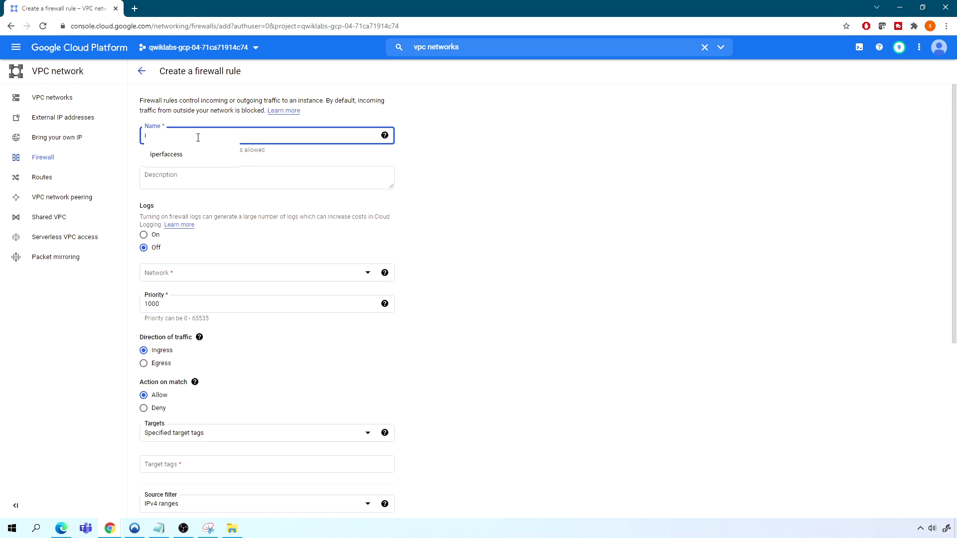
type("cmp")
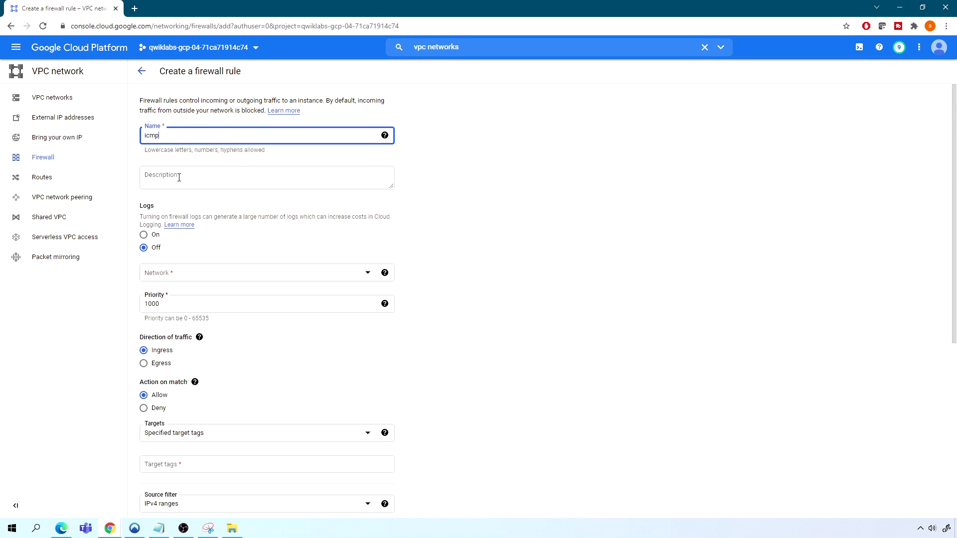
- Target all instances in the network and set the rule's source IPv4 range to 0.0.0.0/0
scroll(190, 234, "down", 3)
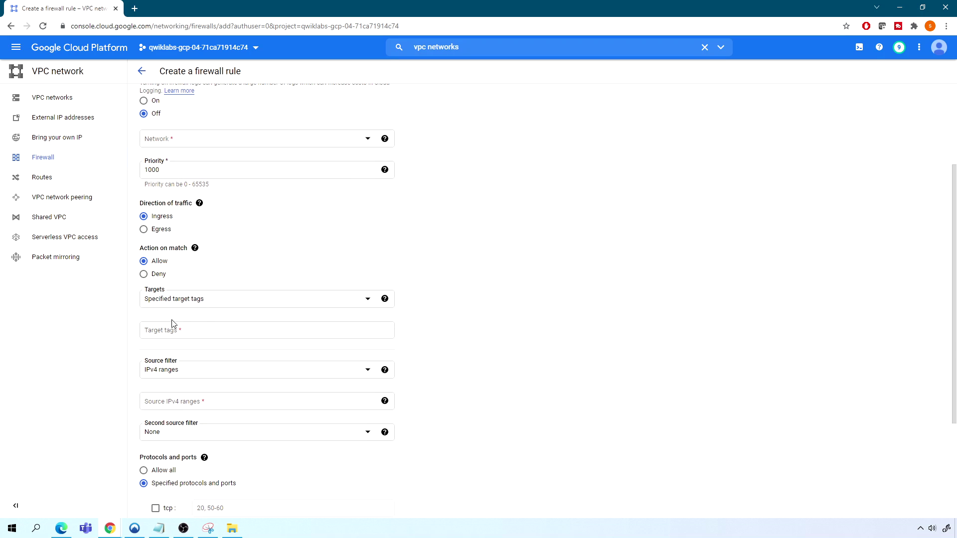
left_click(200, 305)
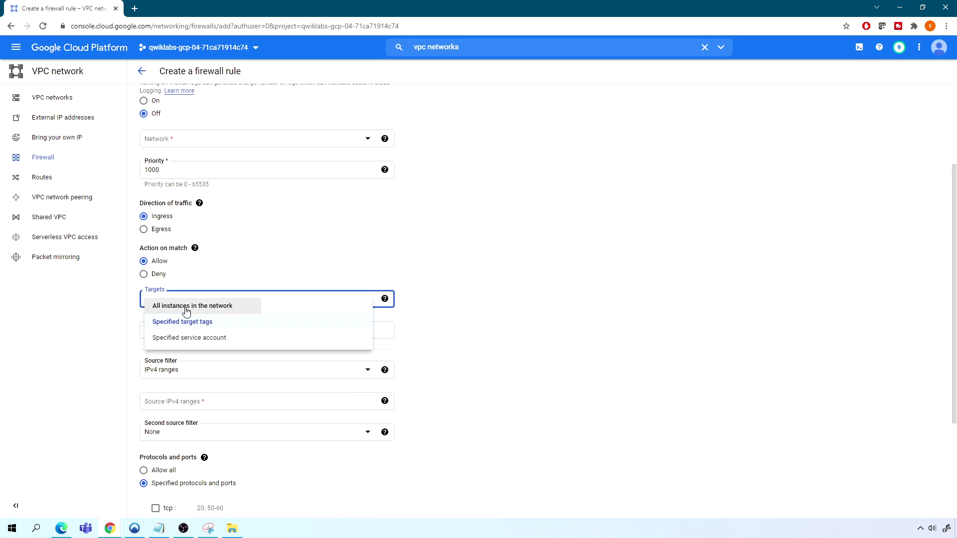
left_click(190, 306)
scroll(227, 322, "down", 1)
left_click(212, 310)
type("0.0.0.0/0")
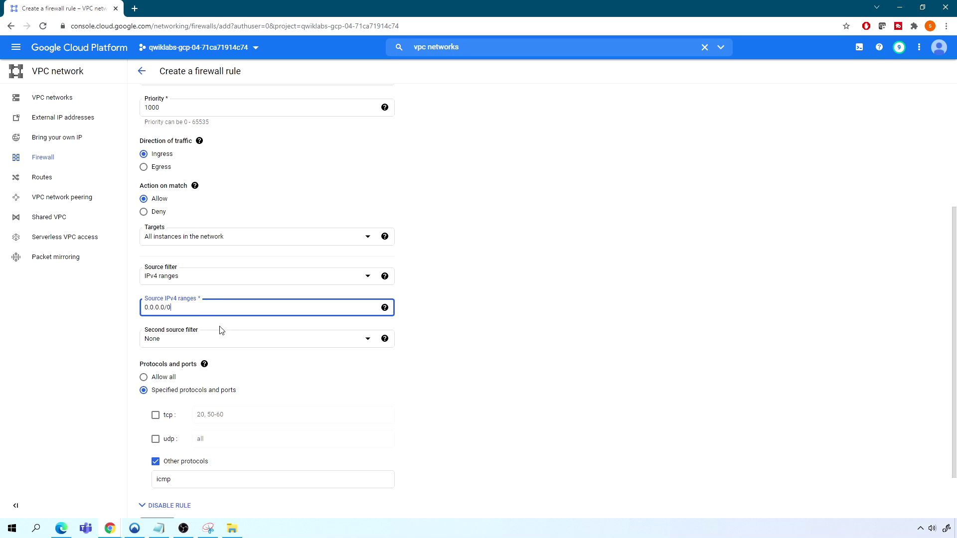
scroll(224, 326, "down", 1)
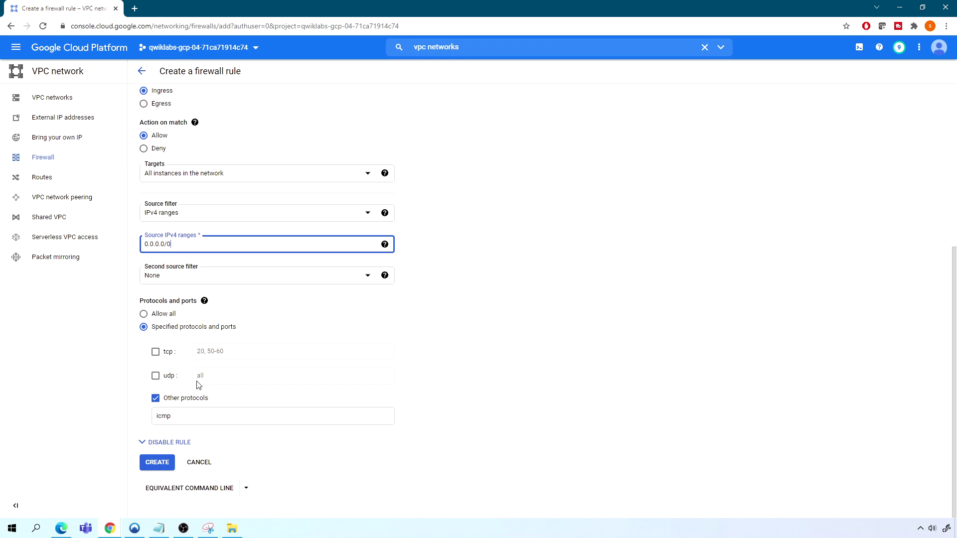
left_click(193, 416)
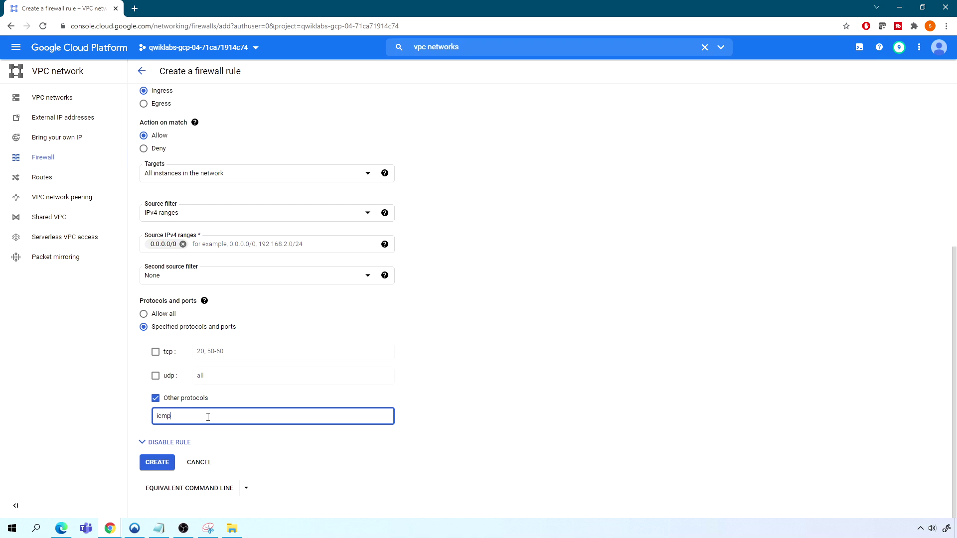
- Assign the icmp rule to the network mynetwork and create it
left_click(158, 462)
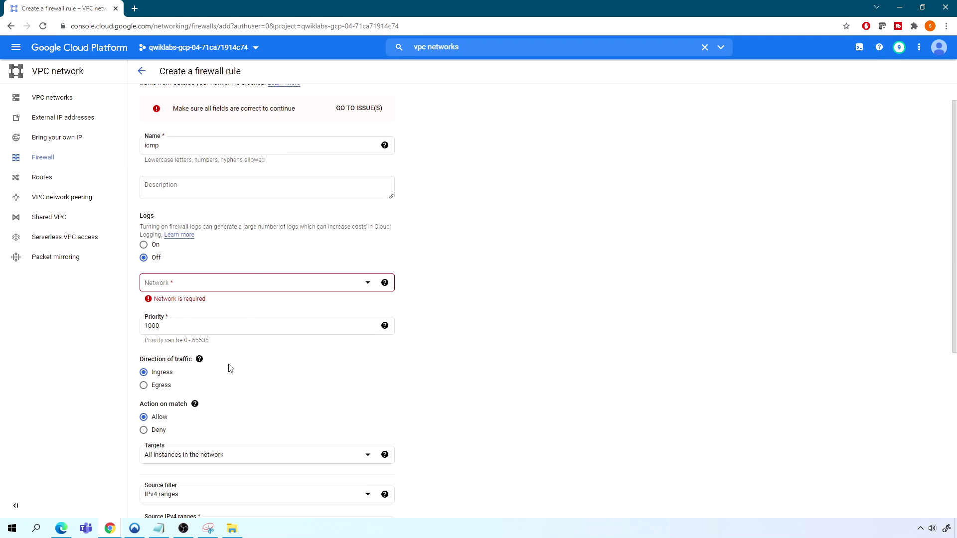
left_click(201, 284)
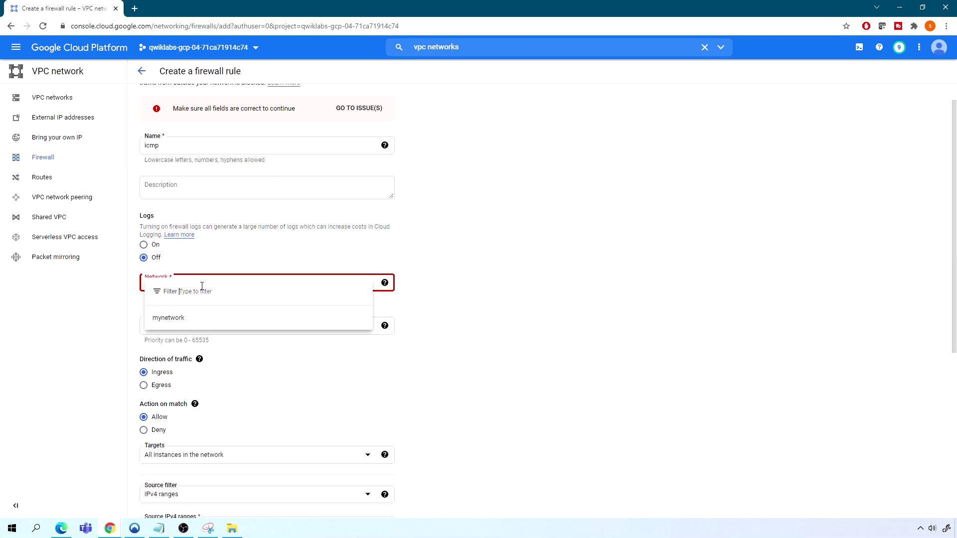
left_click(202, 319)
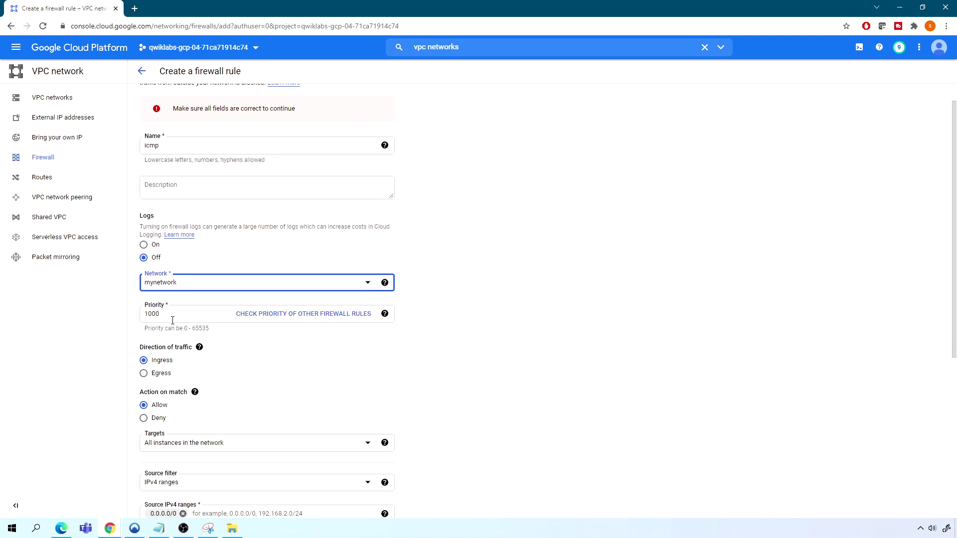
scroll(251, 342, "down", 5)
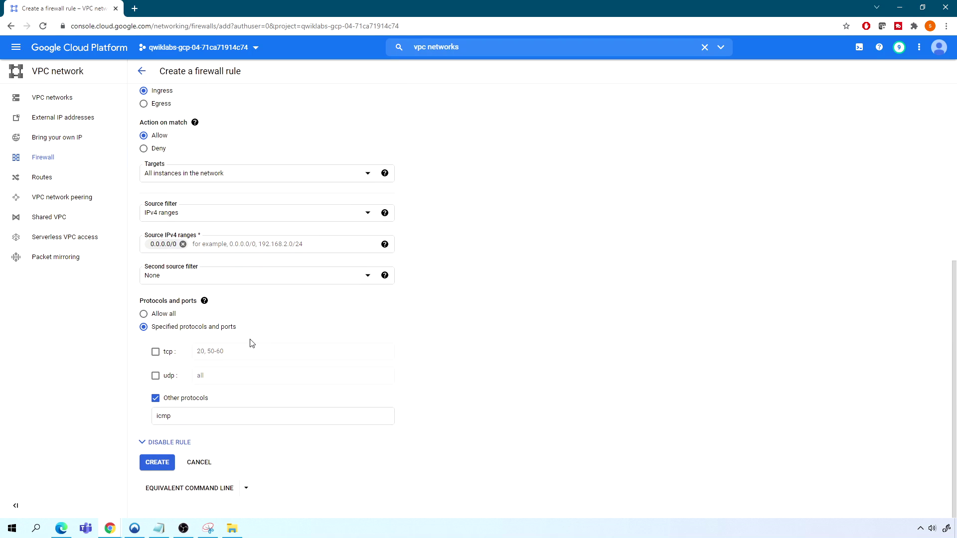
left_click(152, 462)
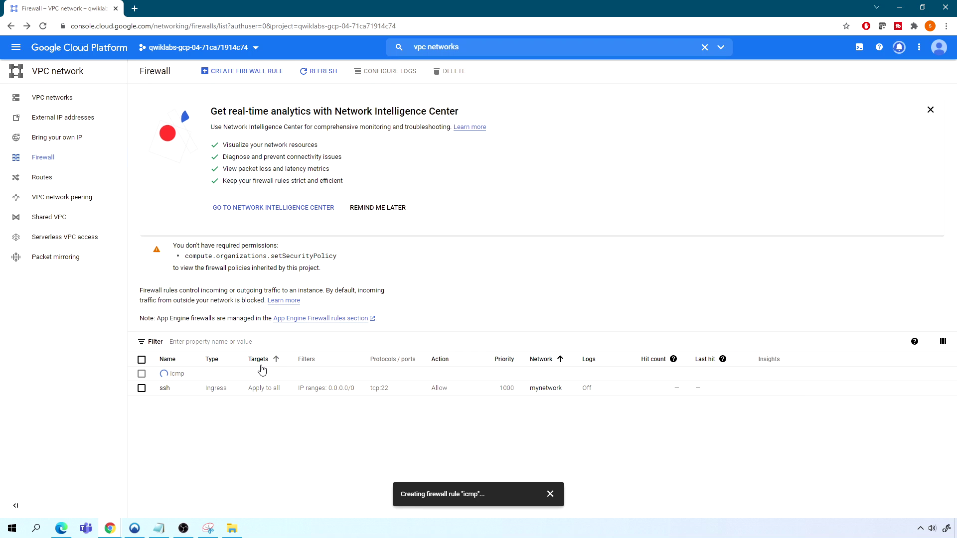
- Bring up the vm-eu and vm-us terminals and stop the running ping on vm-us
left_click(118, 528)
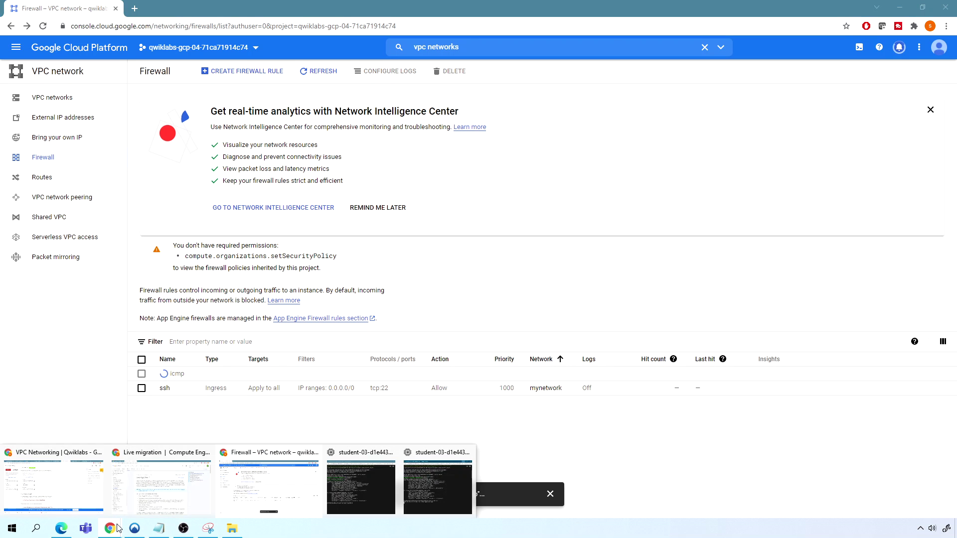
left_click(361, 486)
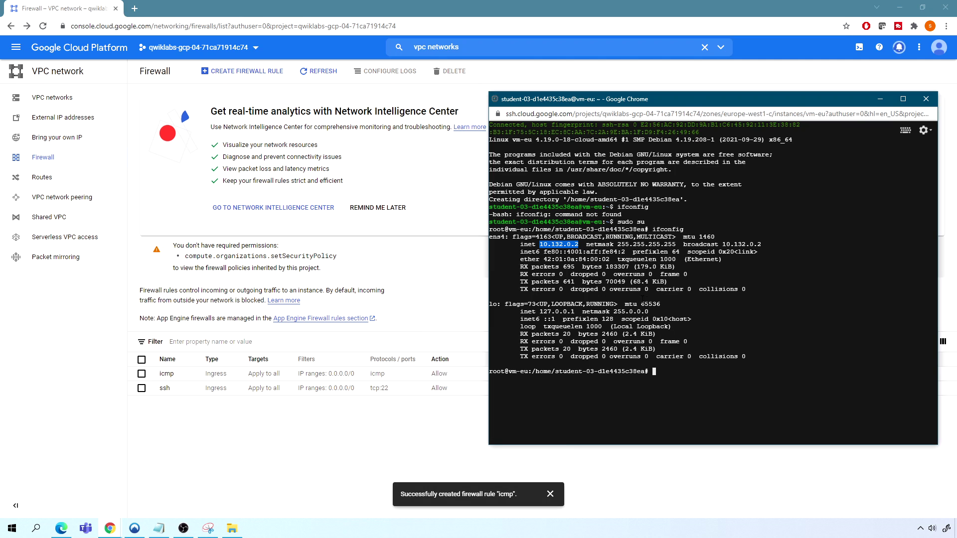
left_click(183, 530)
left_click(184, 529)
left_click(184, 529)
left_click(183, 530)
mouse_move(108, 529)
left_click(419, 489)
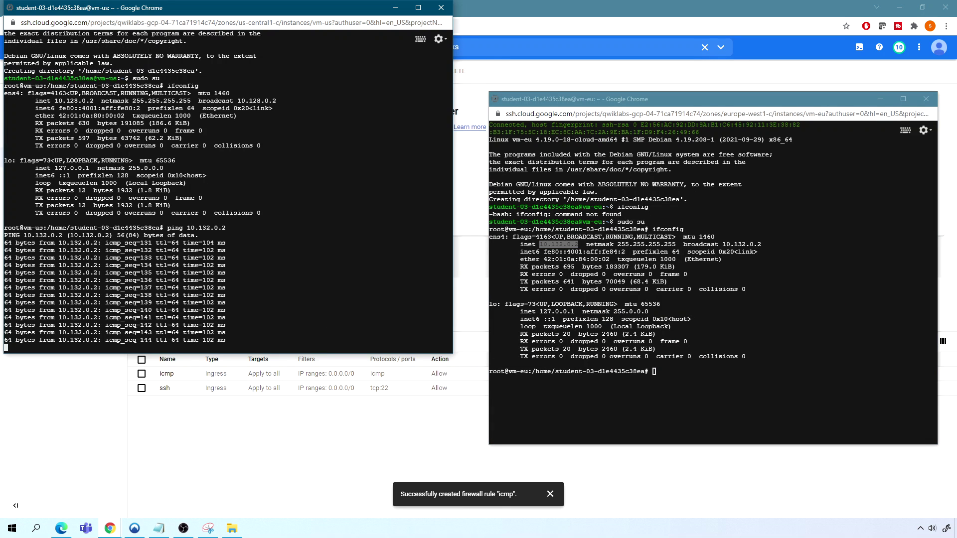
type("FFF")
key("ctrl+c")
key("ctrl+c")
key("ctrl+c")
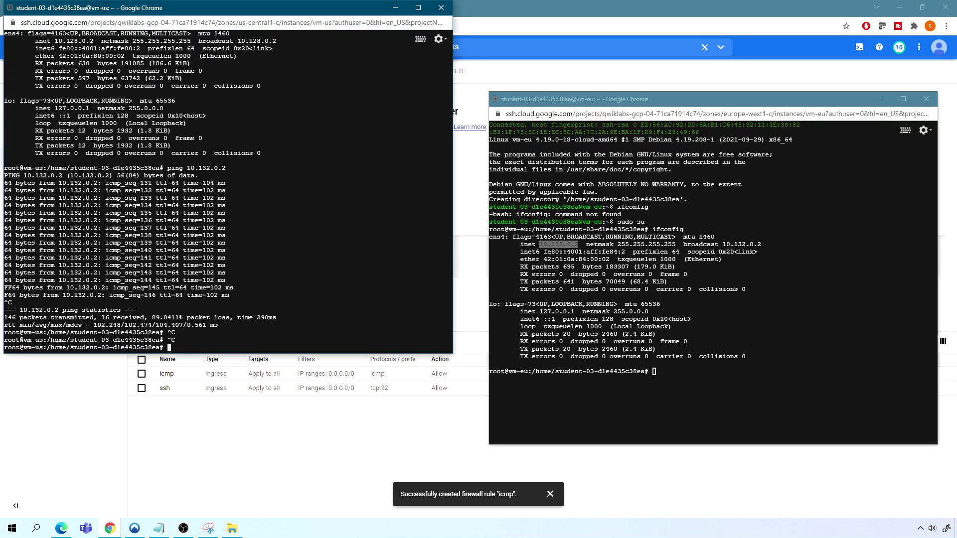
- Copy vm-us's internal IP address and ping 10.128.0.2 from the vm-eu terminal
left_click_drag(93, 41, 55, 41)
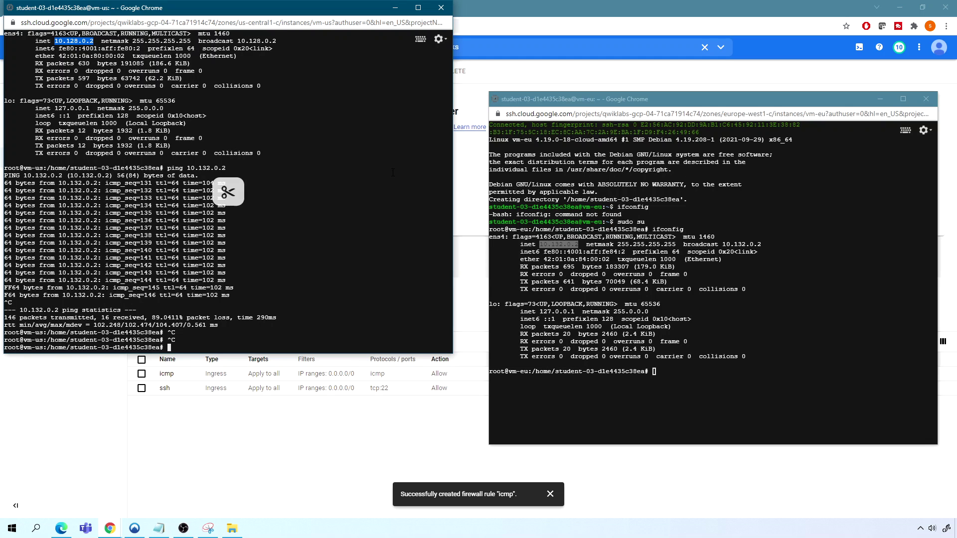
left_click(624, 299)
type("ping")
key("ctrl+v")
key("Return")
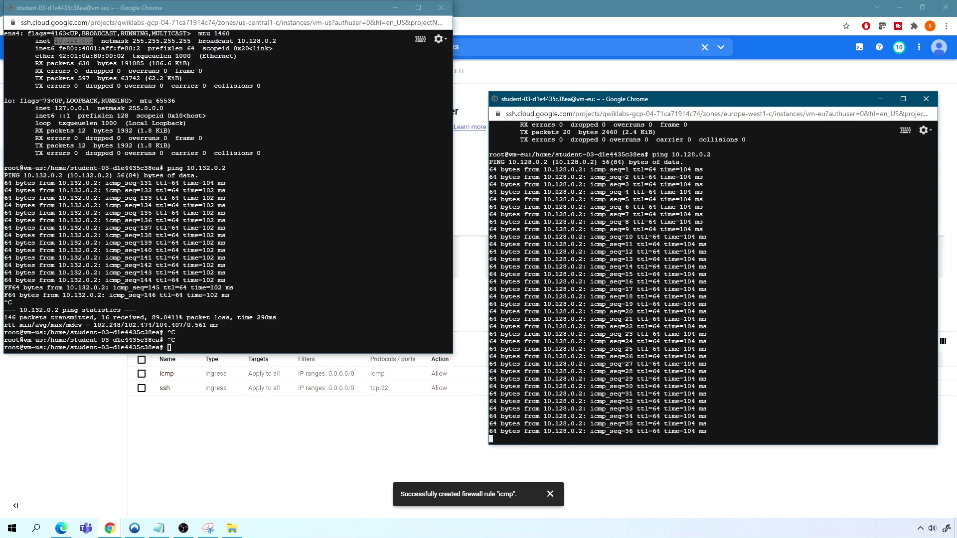
- Stop the ping on vm-eu and minimize both SSH terminals
key("ctrl+c")
key("ctrl+c")
key("ctrl+c")
key("ctrl+c")
left_click(395, 7)
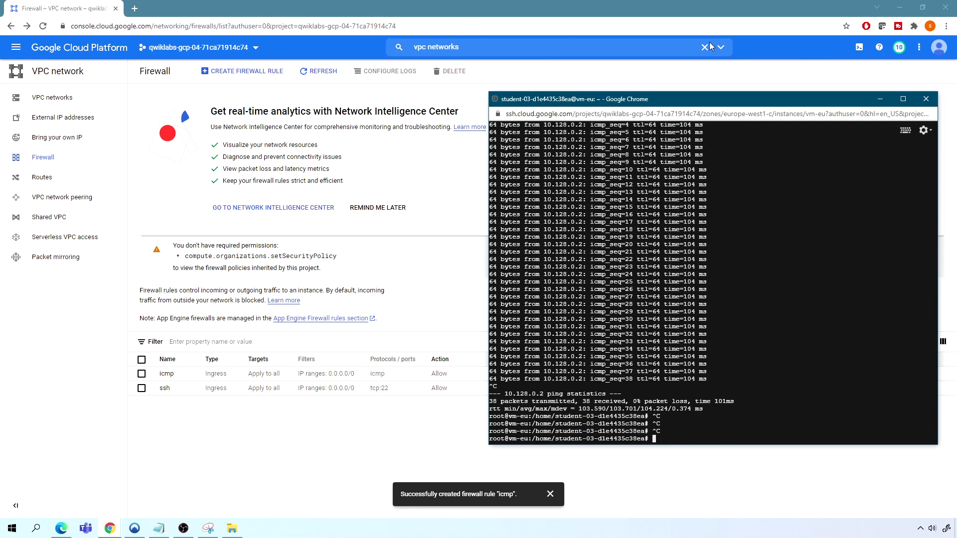
left_click(880, 99)
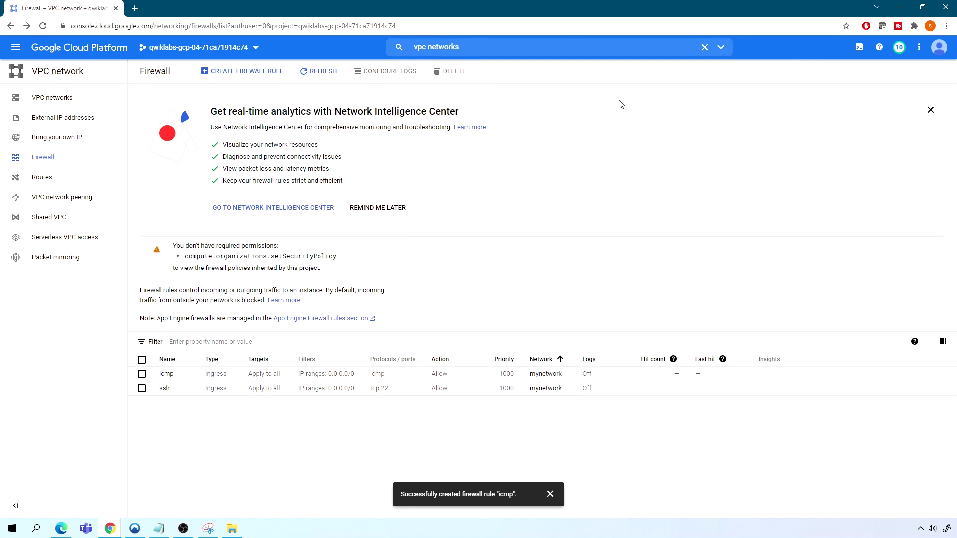
- Change the subnet creation mode of mynetwork to Custom and save the network
left_click(65, 97)
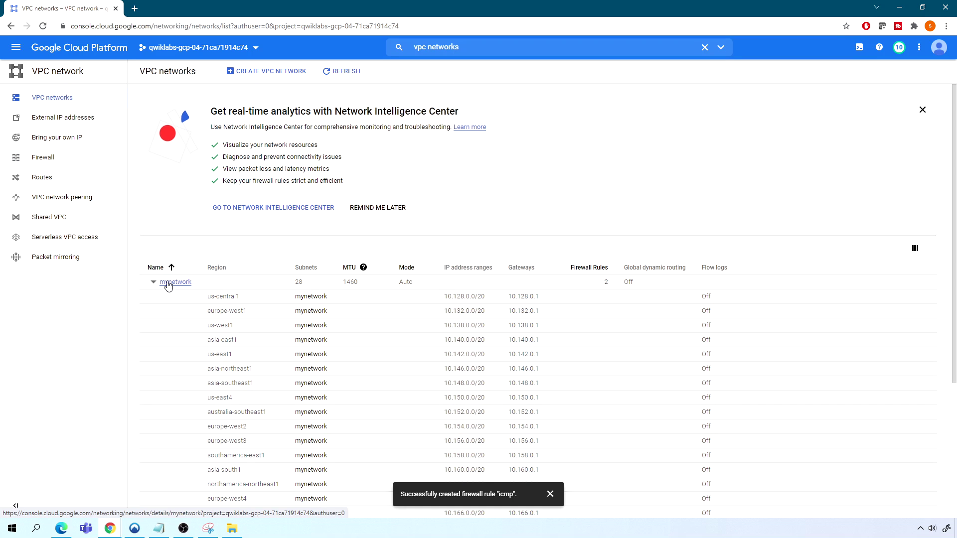
left_click(174, 286)
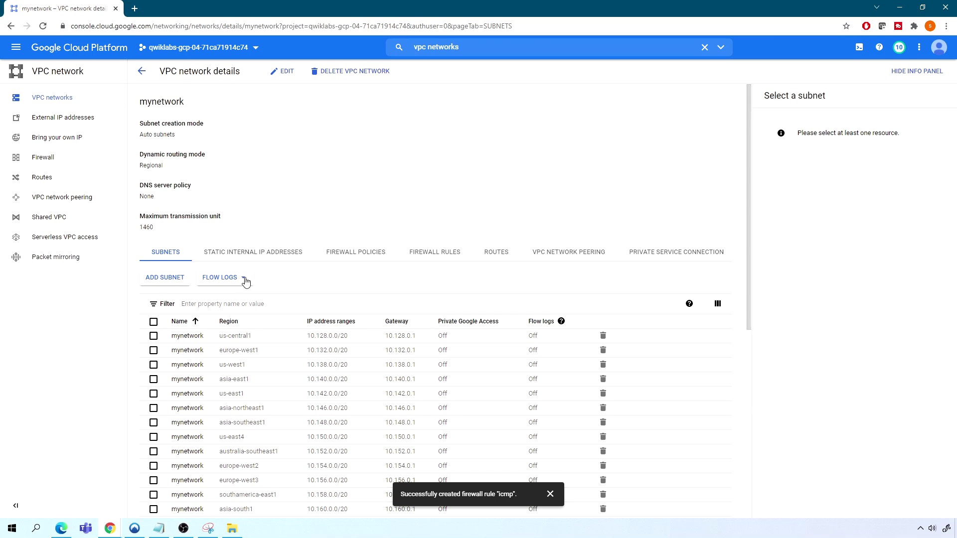
left_click(283, 71)
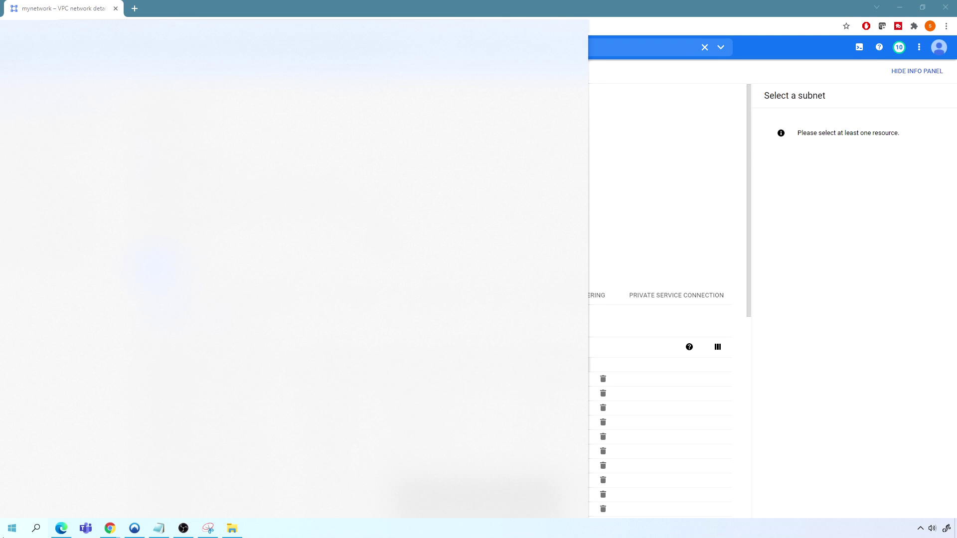
key("Escape")
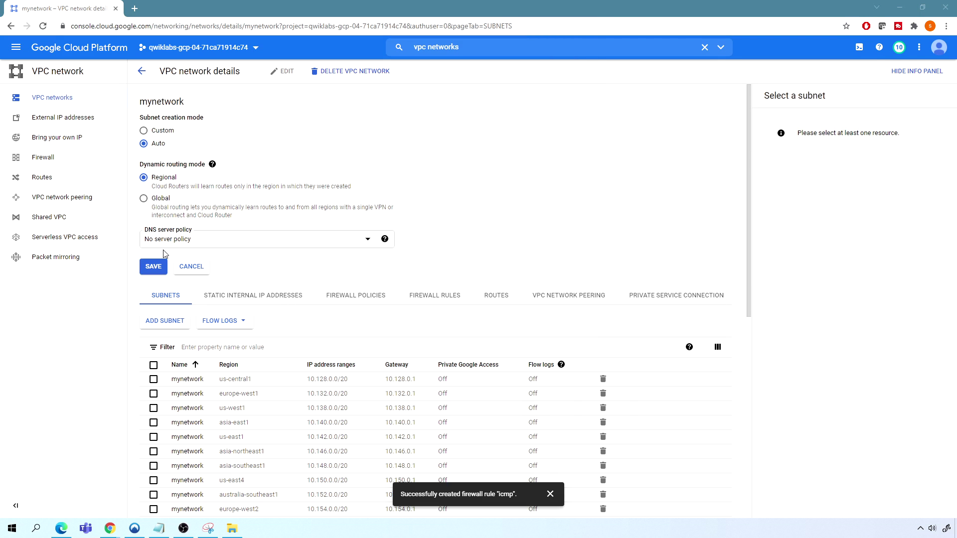
left_click(144, 131)
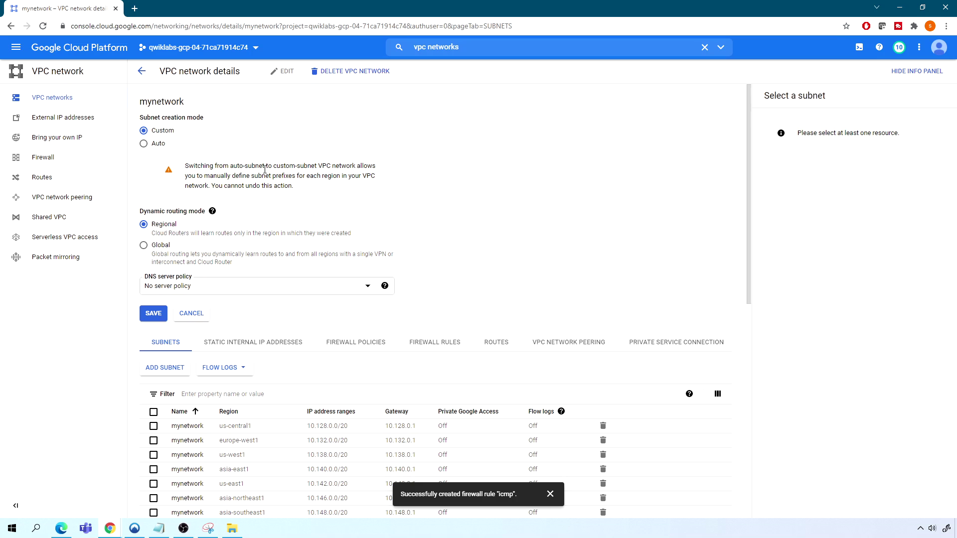
left_click(151, 314)
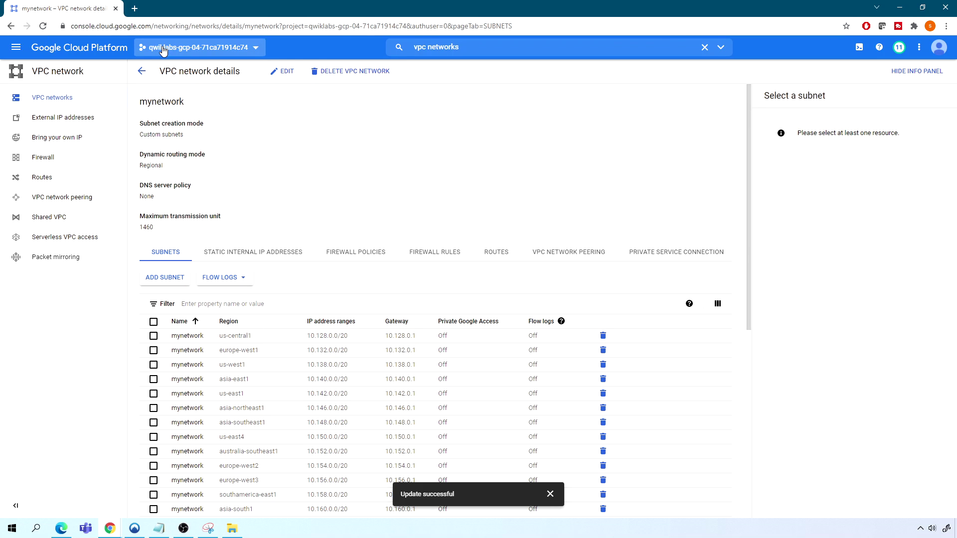
- Return to the VPC networks list and start a new VPC network named managementnet
left_click(68, 103)
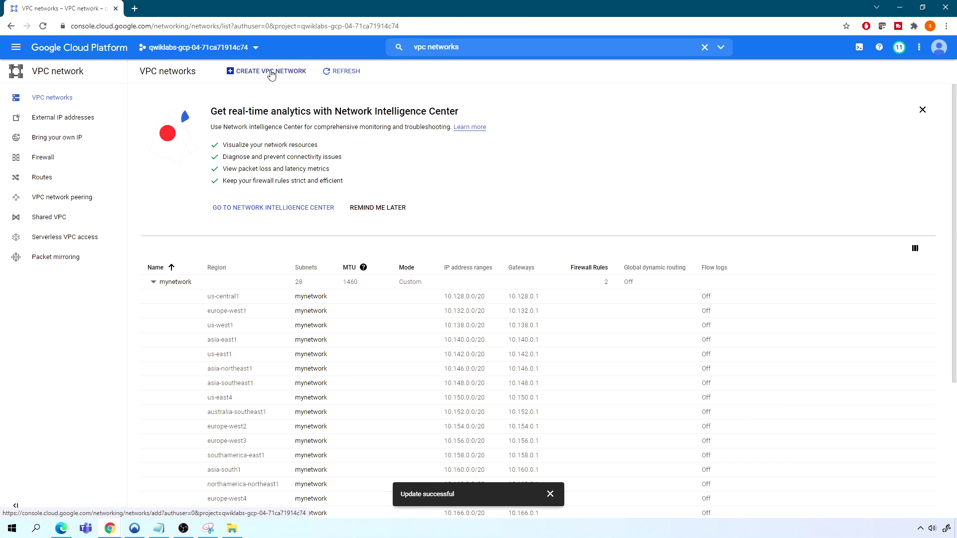
left_click(245, 74)
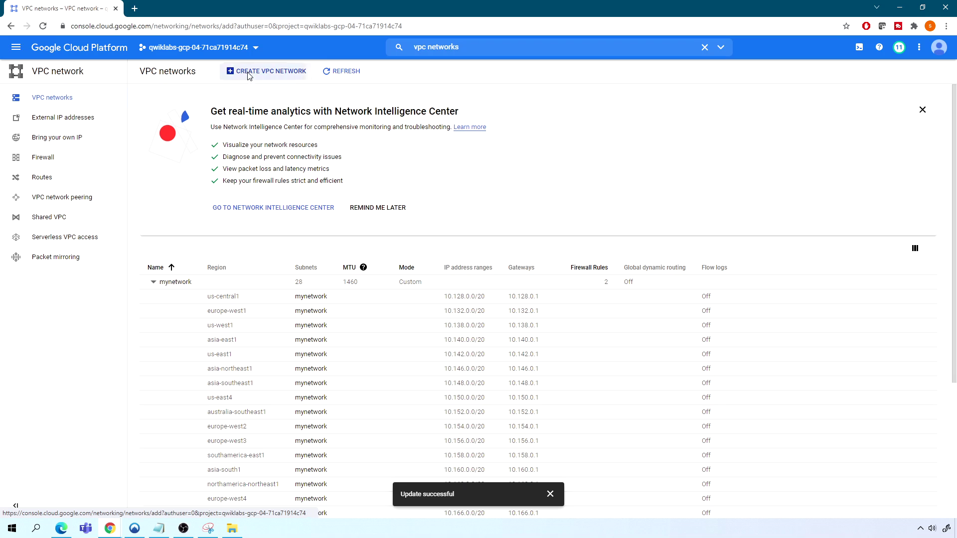
left_click(186, 110)
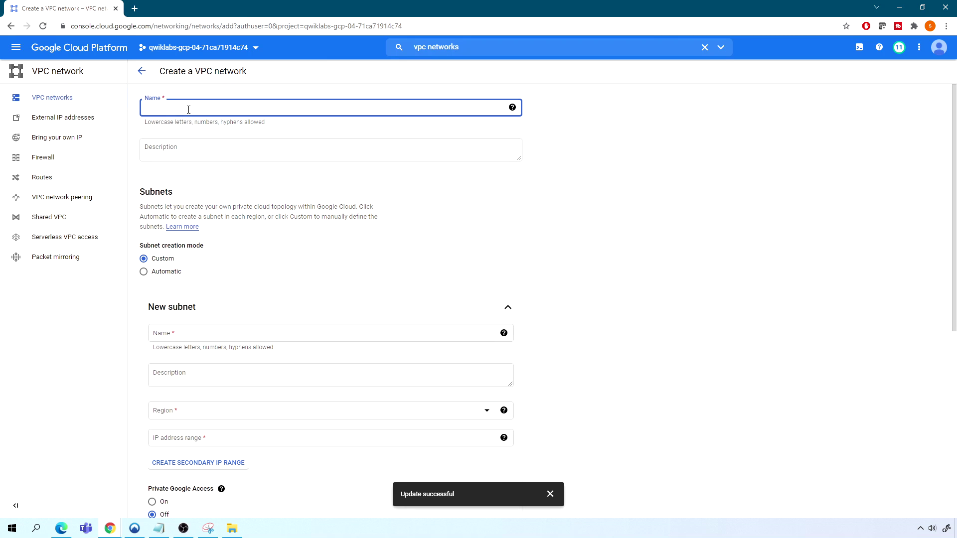
type("manage")
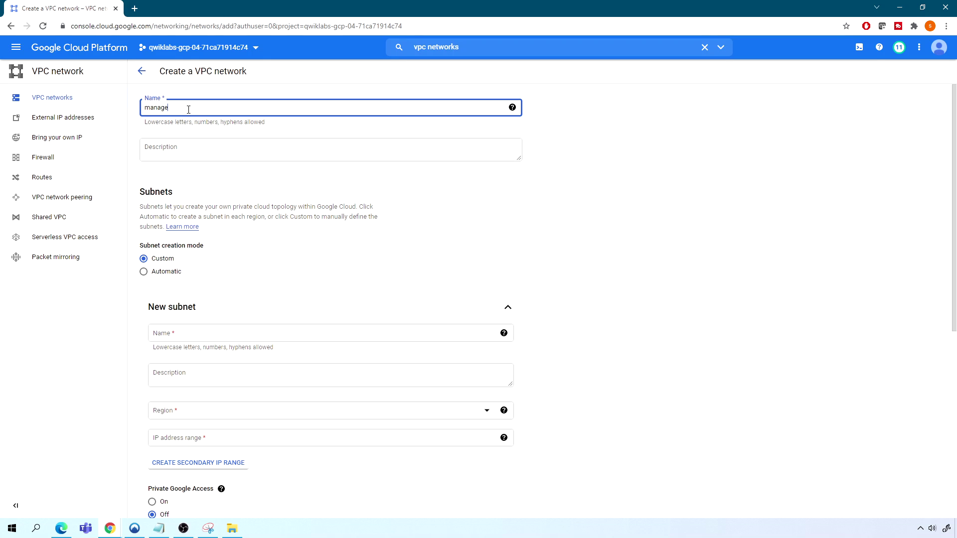
type("mentnet")
- Reuse the network name to name its new subnet managementnet-us
left_click_drag(209, 107, 144, 107)
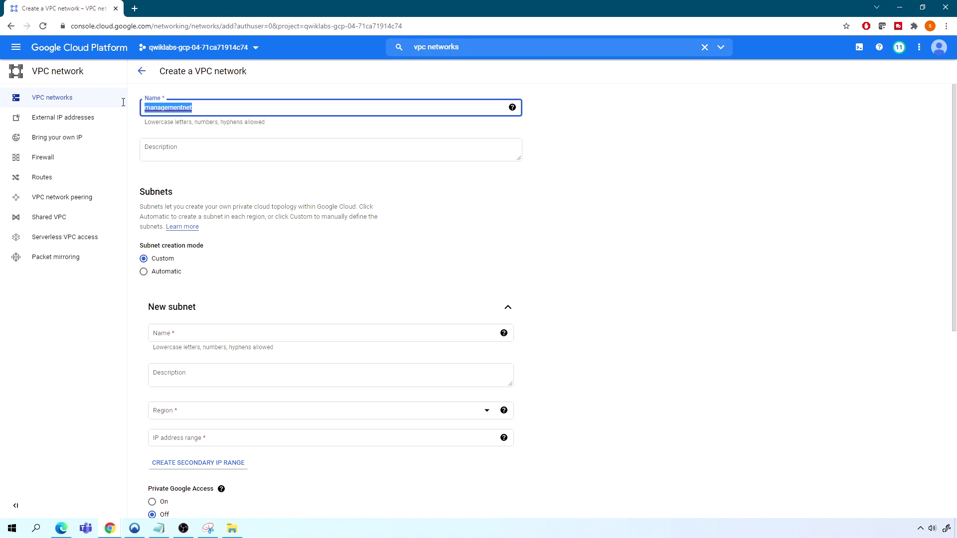
left_click(197, 333)
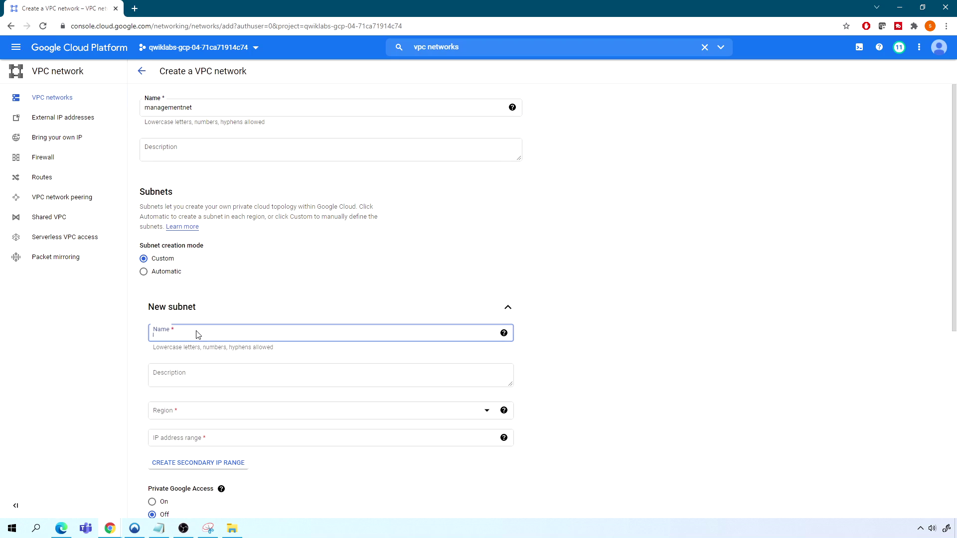
key("ctrl+f")
left_click(191, 337)
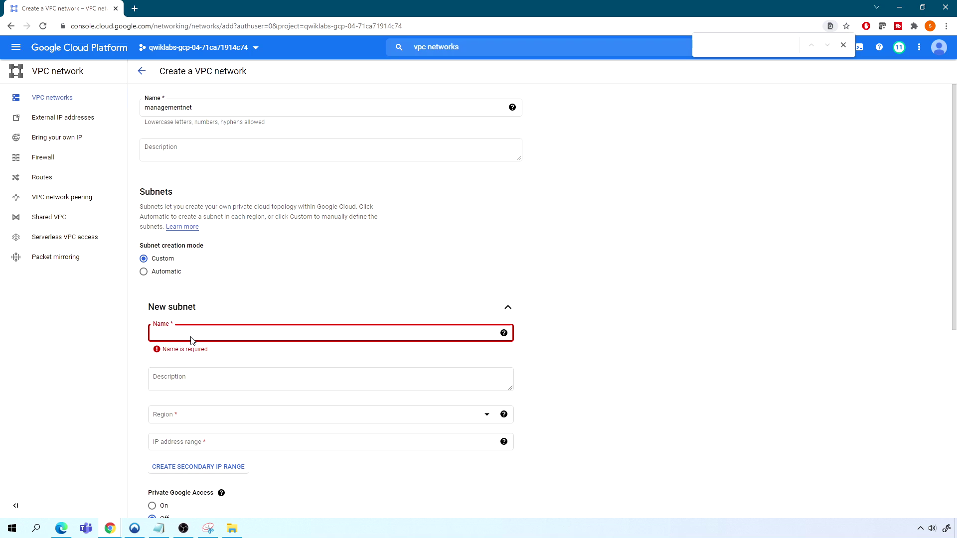
key("ctrl+v")
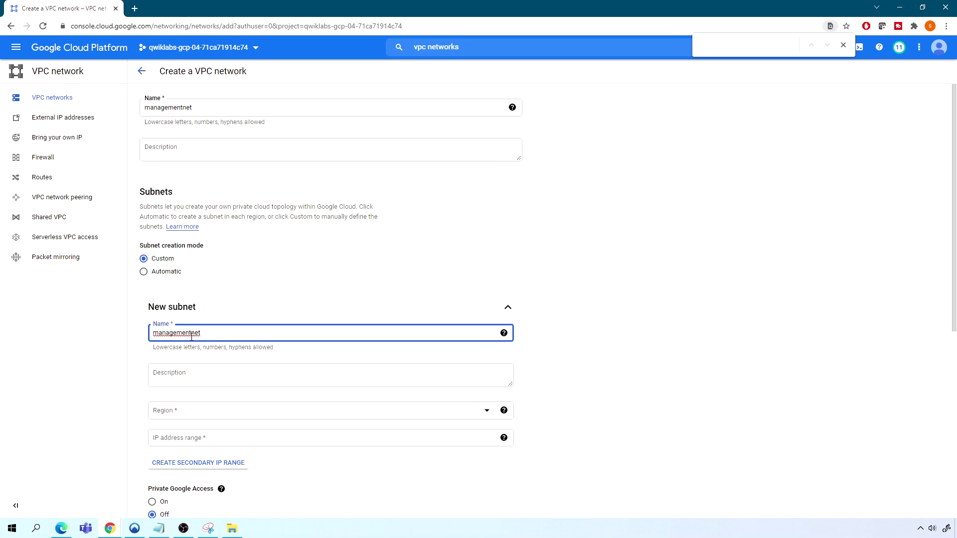
type("-us")
- Set the subnet's region to us-central1 and its IP address range to 10.130.0.0/20
left_click(202, 414)
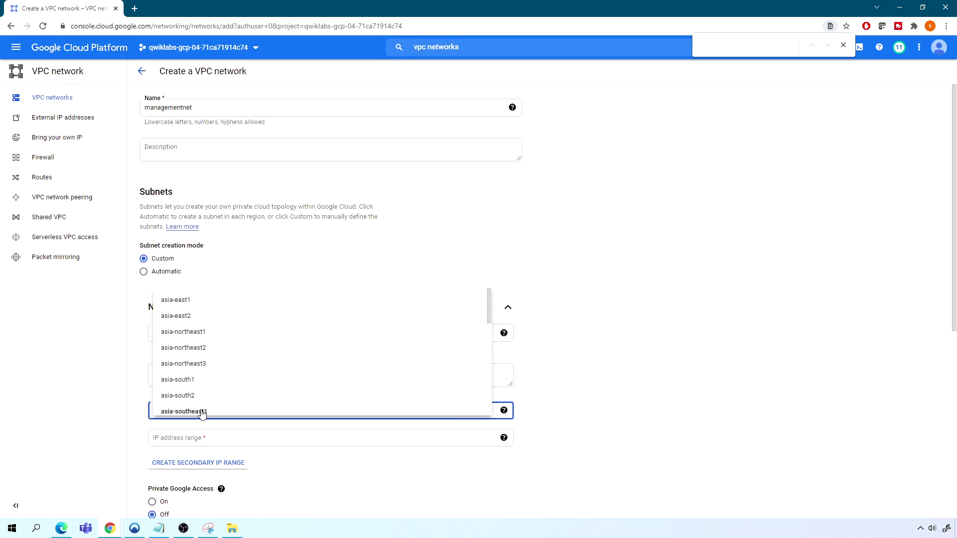
left_click_drag(491, 307, 493, 409)
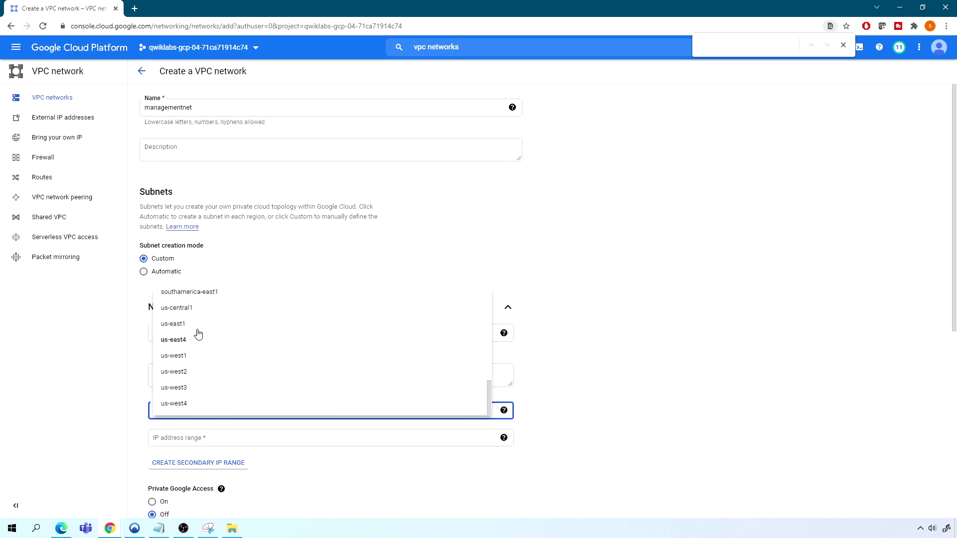
left_click(180, 311)
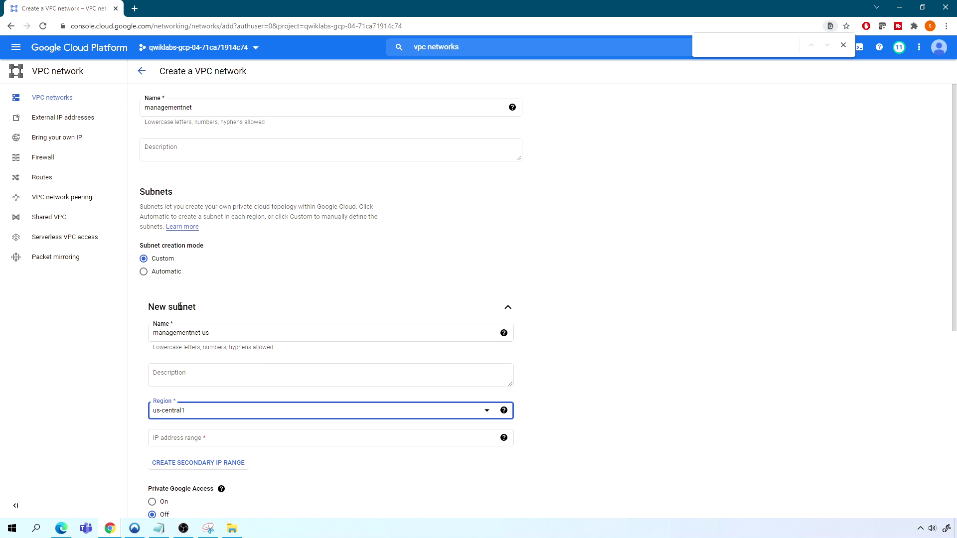
left_click(229, 440)
type("10")
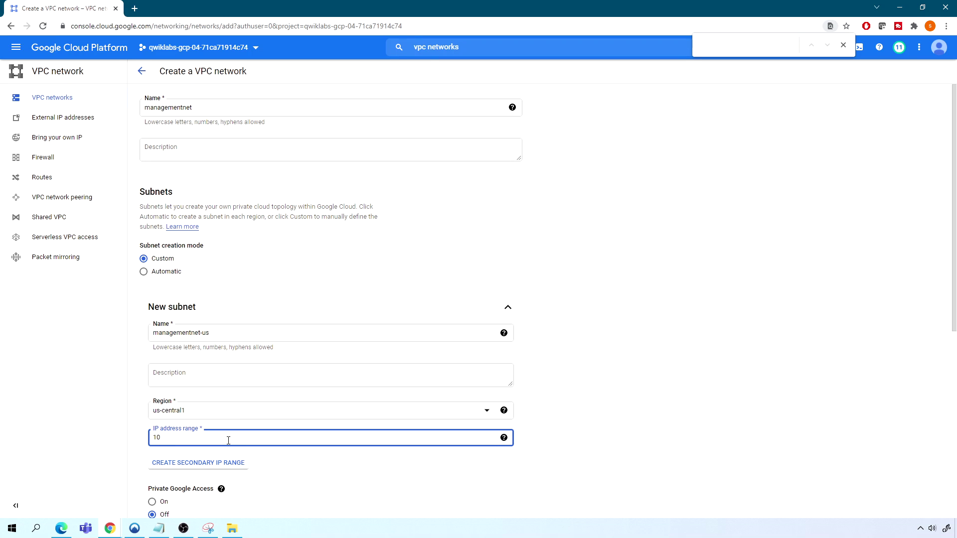
type(".130.0.0/")
type("20")
- Copy the equivalent gcloud commands for the configured network, close them and create managementnet
scroll(228, 441, "down", 5)
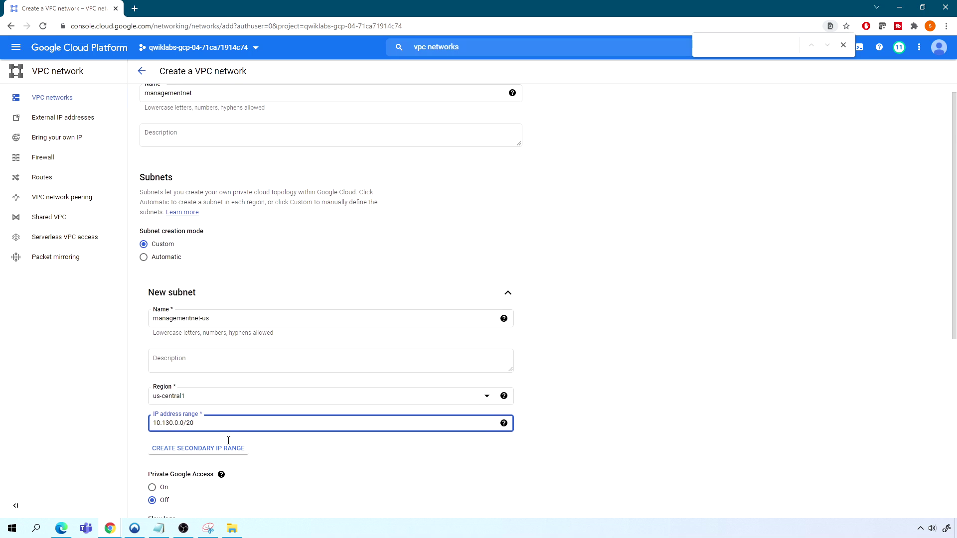
scroll(228, 444, "down", 2)
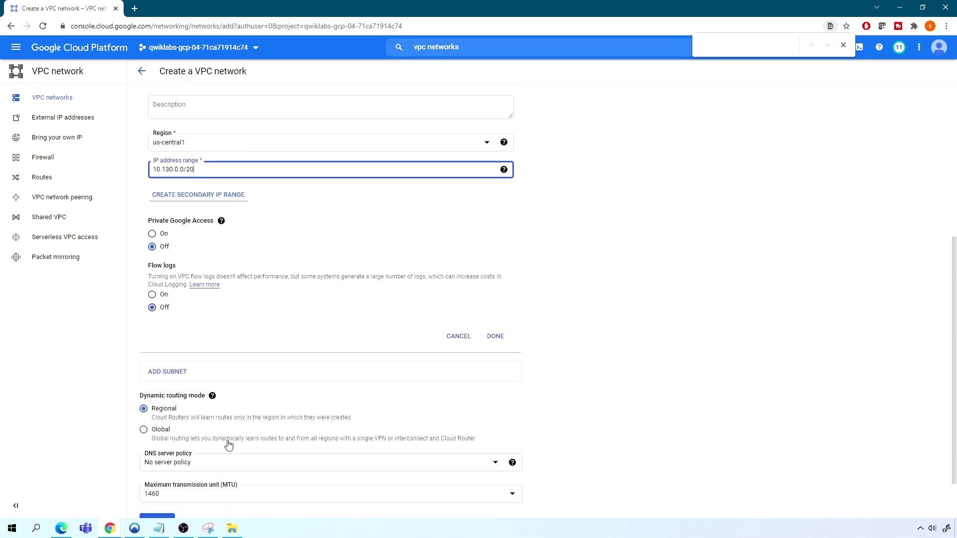
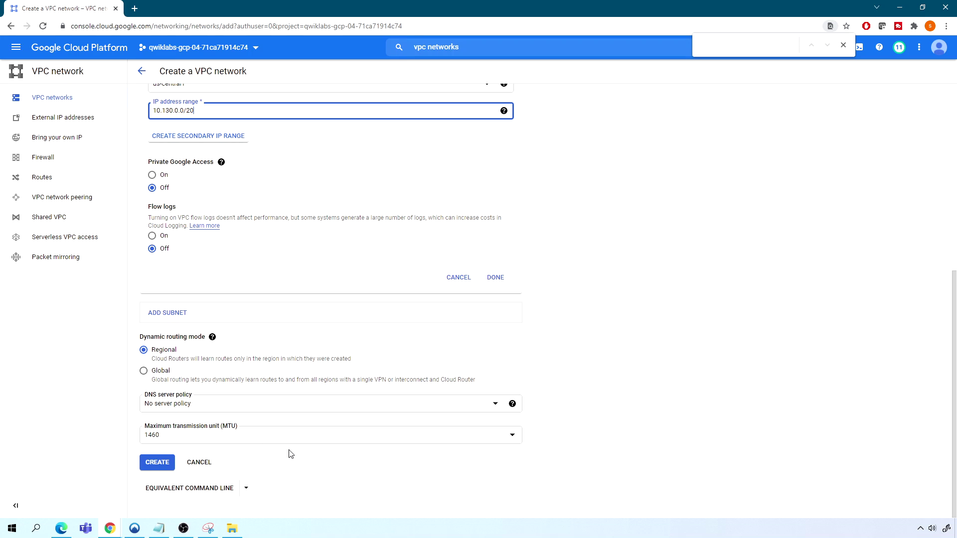
left_click(225, 491)
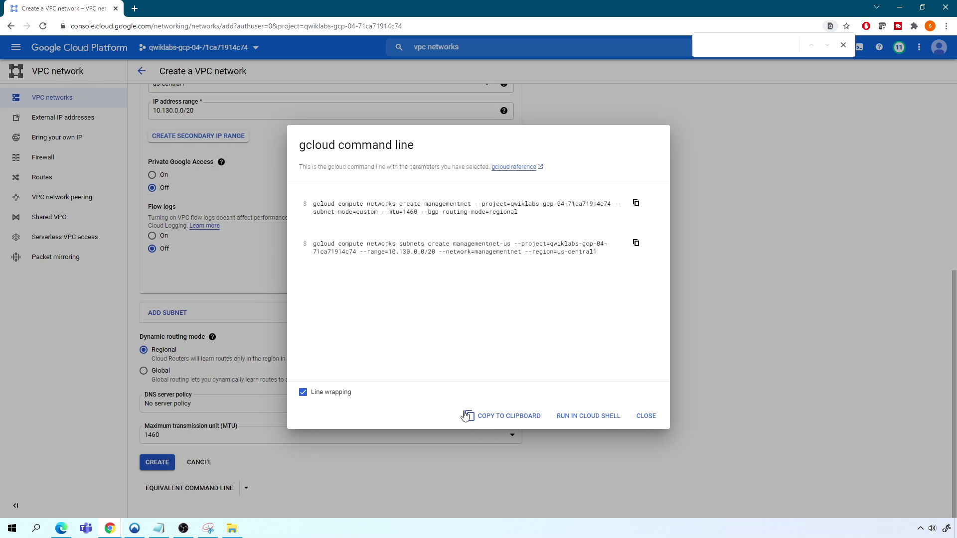
left_click(513, 417)
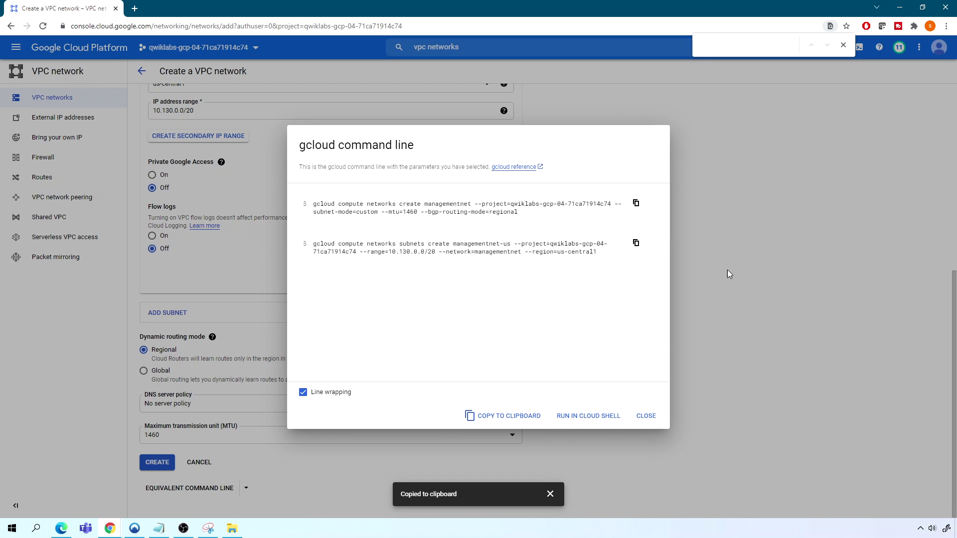
left_click(646, 416)
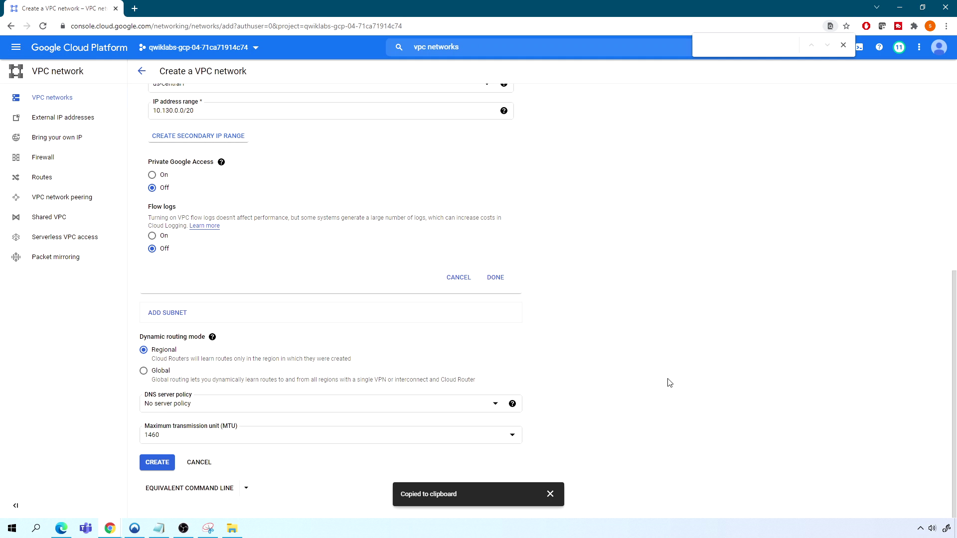
left_click(166, 462)
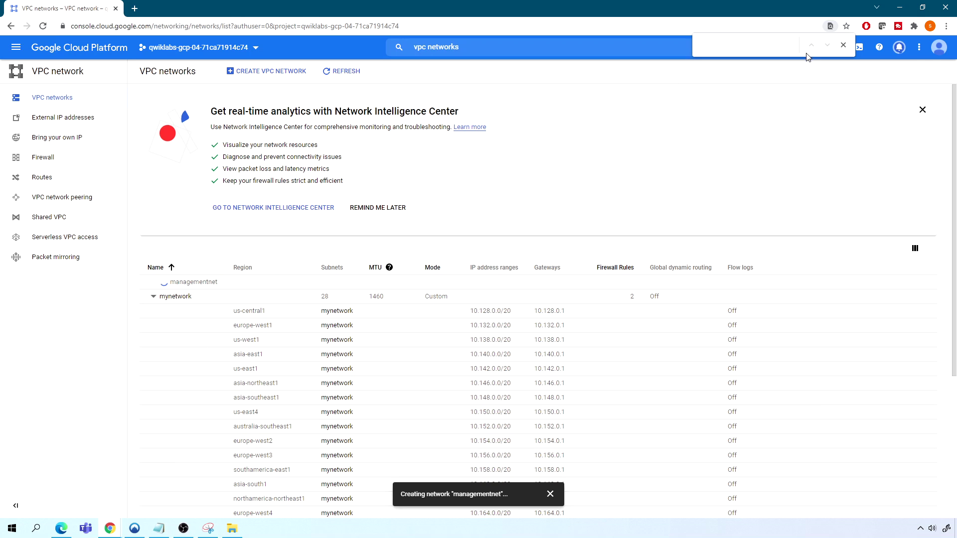
- Close the page search bar and launch a Cloud Shell session
left_click(844, 46)
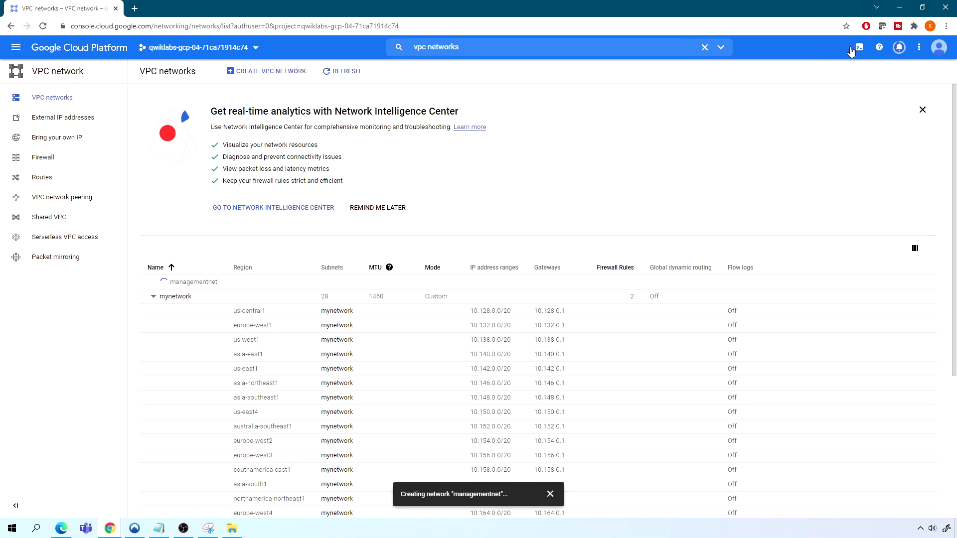
left_click(856, 49)
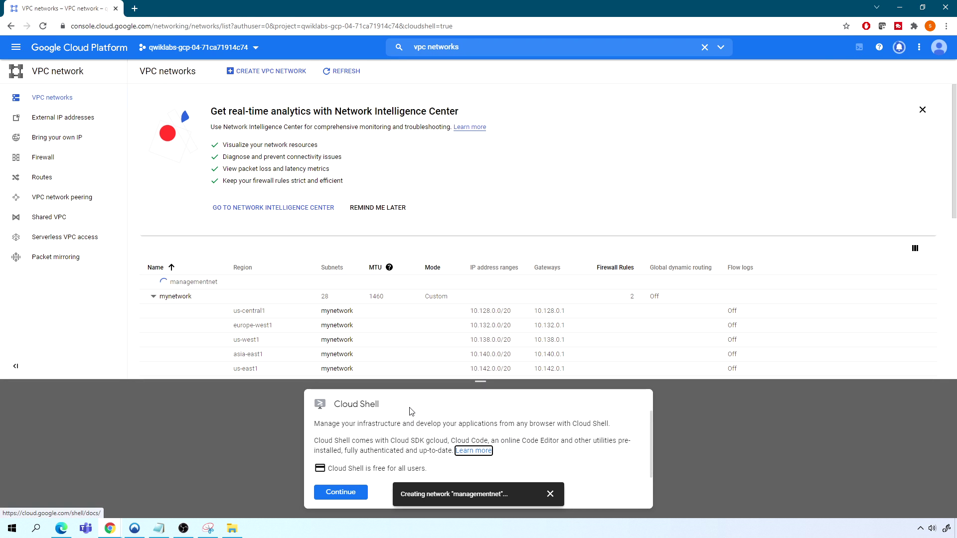
left_click(340, 492)
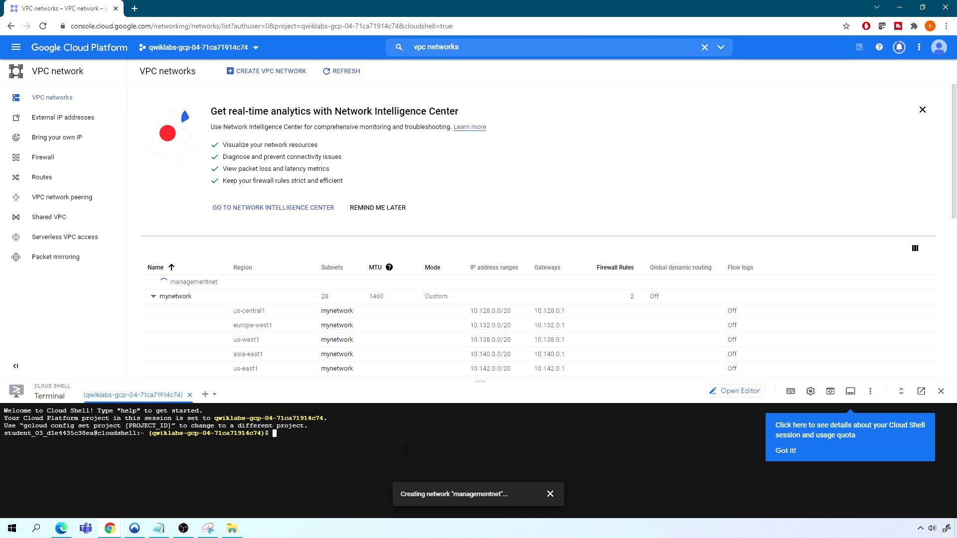
- Begin a gcloud compute networks create command in the terminal, checking the available completions for network
type("gcloud compute network")
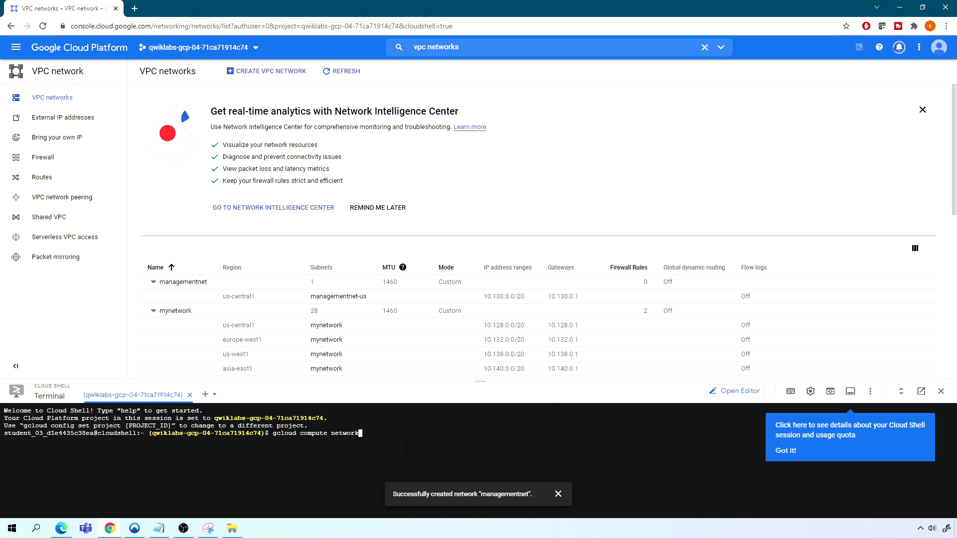
key("Tab")
key("Tab")
key("BackSpace")
key("BackSpace")
type("rks")
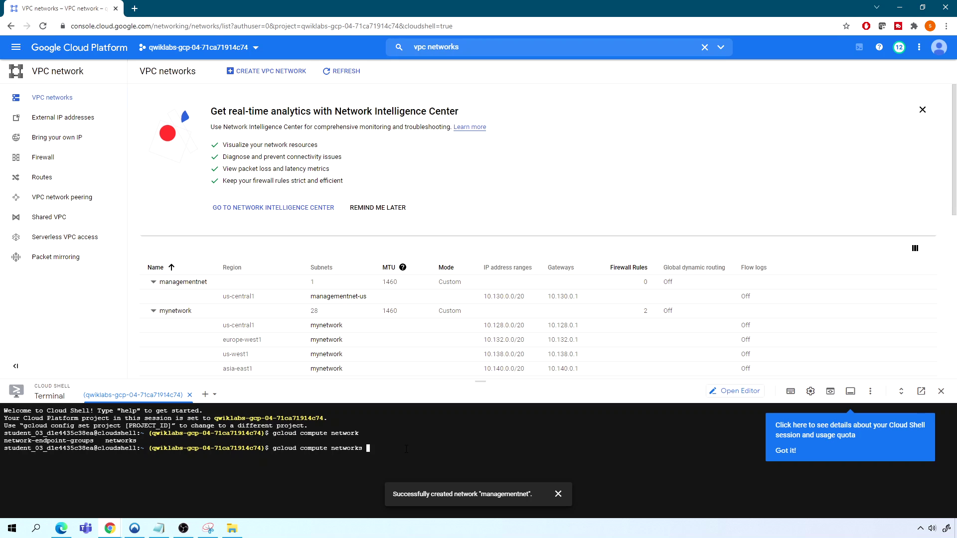
type(" create")
- Dismiss the network creation notification and the session details tip, and enlarge the Cloud Shell terminal
left_click(558, 494)
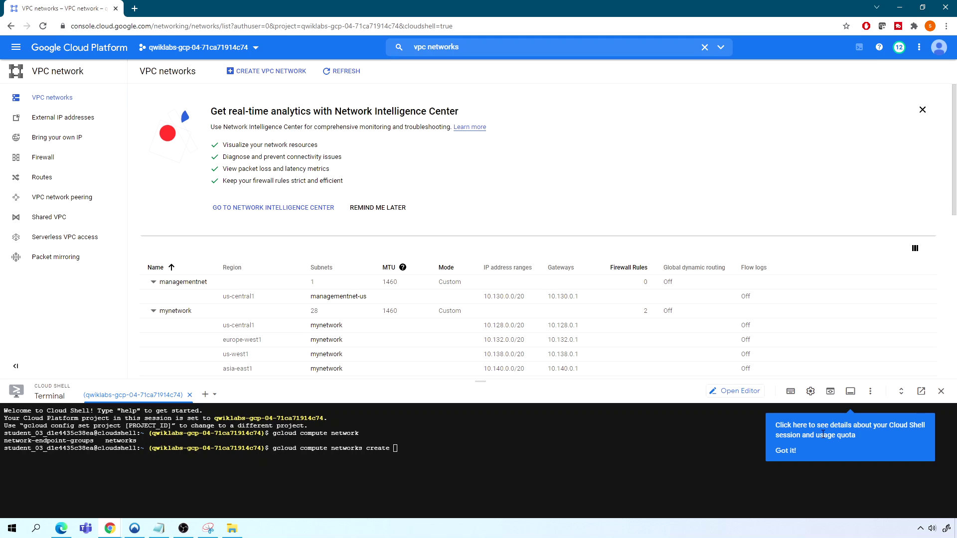
left_click(784, 450)
left_click_drag(481, 381, 481, 340)
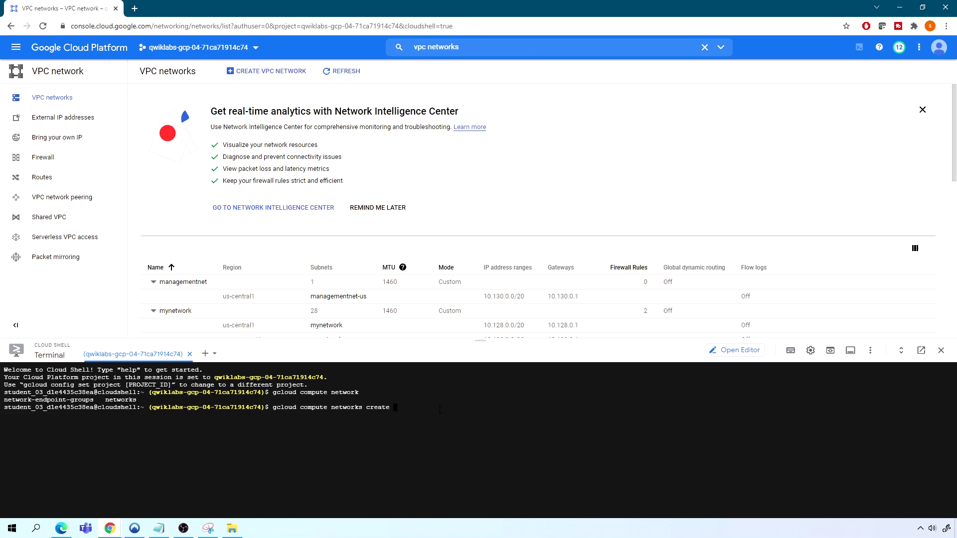
type("ri")
key("Left")
key("Left")
type("o")
key("End")
type("ginal")
key("BackSpace")
key("BackSpace")
key("BackSpace")
key("BackSpace")
key("BackSpace")
key("BackSpace")
key("BackSpace")
key("BackSpace")
- Complete and run the command to create network privatenet with --subnet-mode=custom, authorize Cloud Shell and review the output
type("privatenet --sub")
key("Tab")
type("c")
key("Tab")
key("Return")
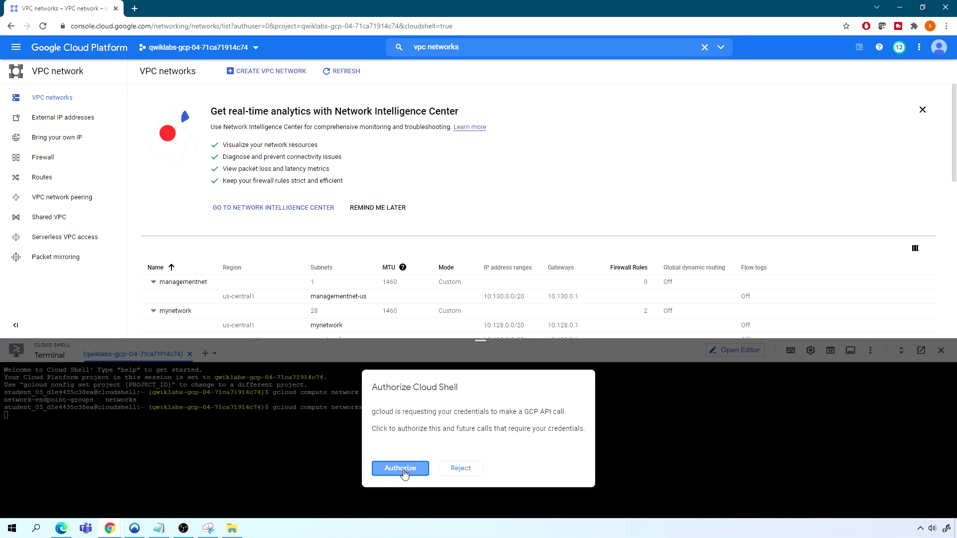
left_click(400, 469)
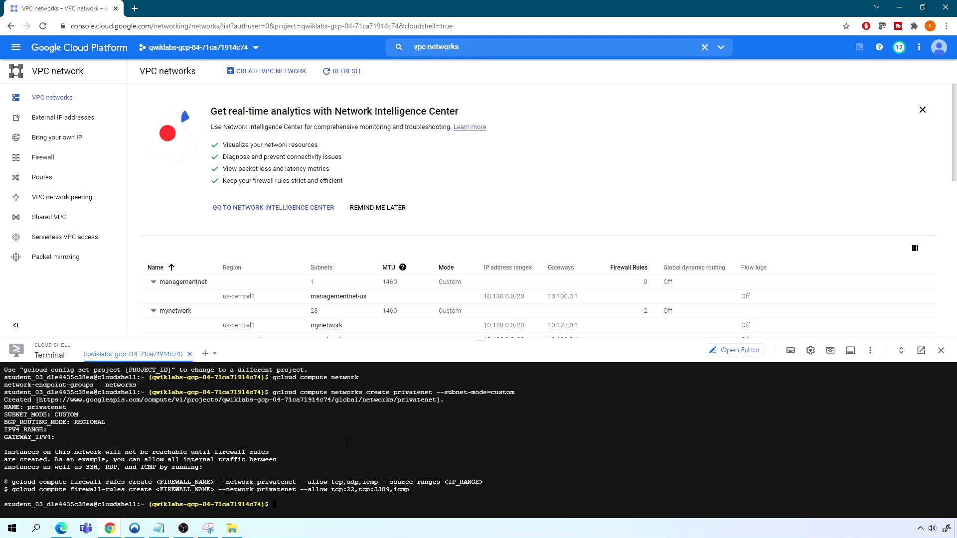
scroll(348, 442, "up", 2)
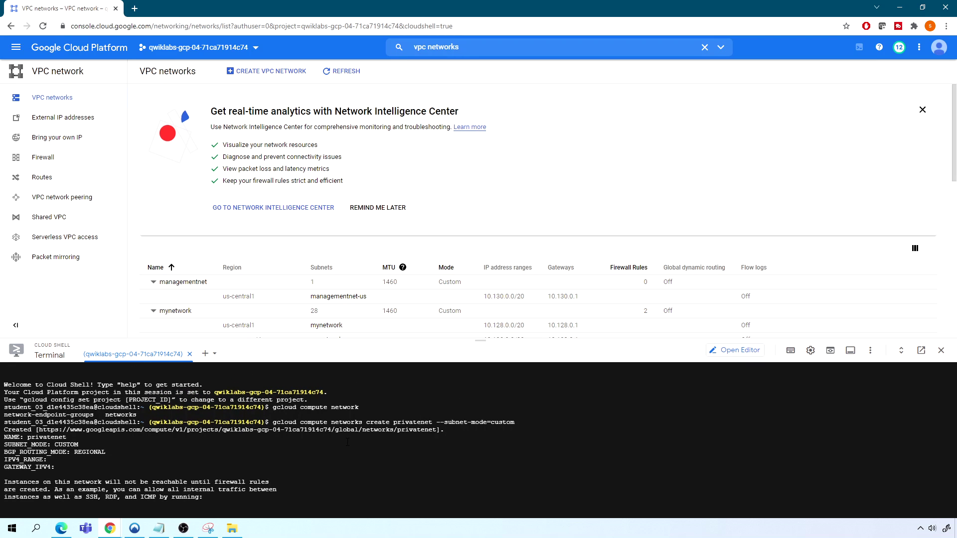
scroll(348, 443, "down", 1)
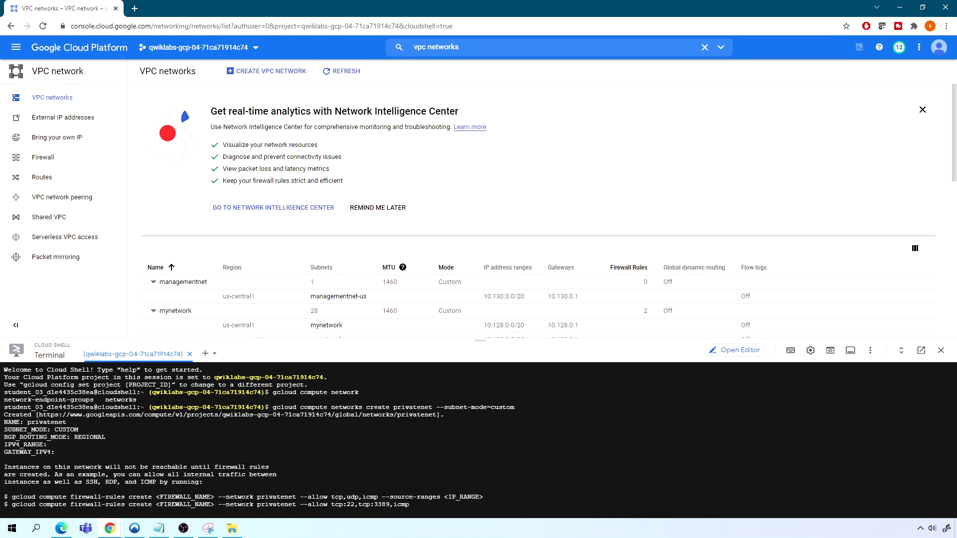
scroll(160, 443, "down", 1)
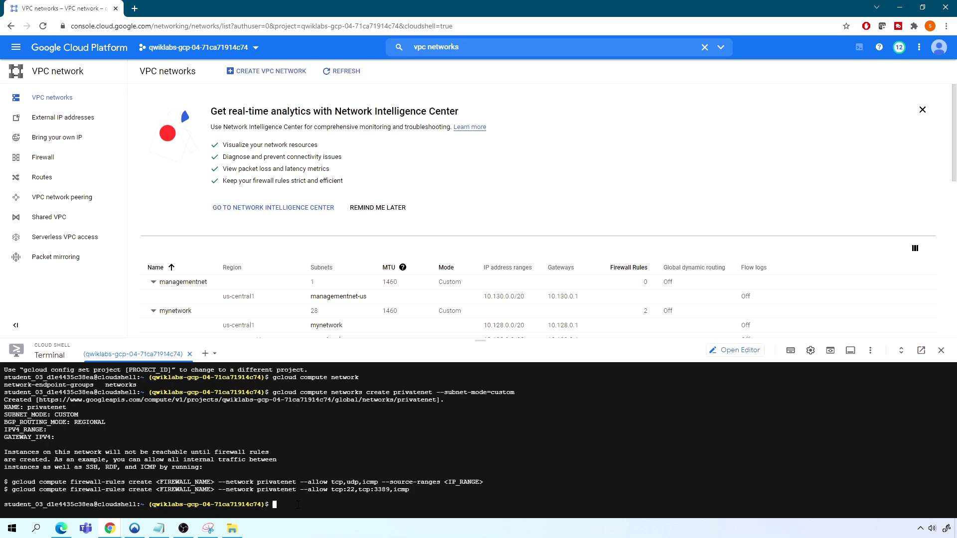
- Recall the previous network creation command and trim it back to gcloud compute networks
key("Up")
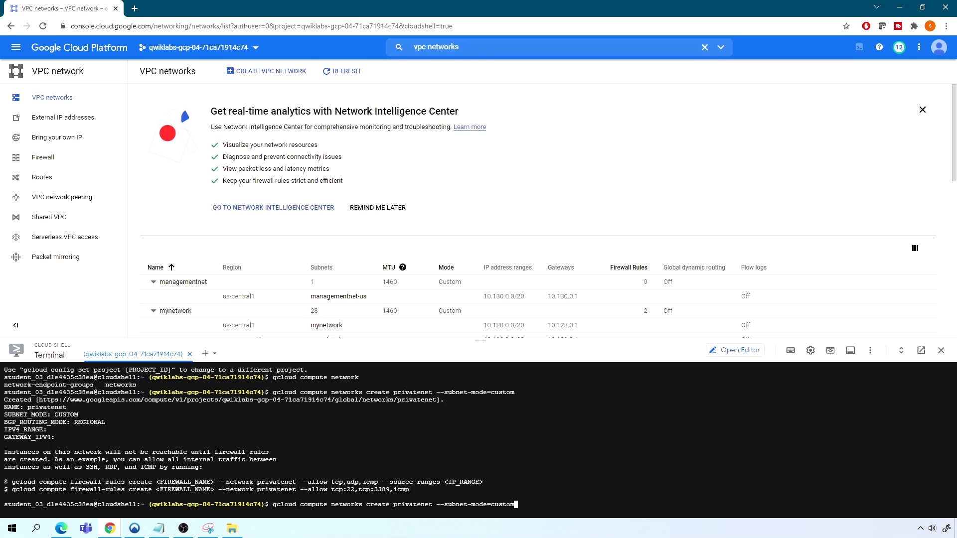
key("BackSpace")
key("BackSpace")
key("BackSpace")
key("BackSpace")
key("BackSpace")
key("BackSpace")
key("BackSpace")
key("BackSpace")
key("BackSpace")
key("BackSpace")
key("BackSpace")
key("BackSpace")
key("BackSpace")
key("BackSpace")
key("BackSpace")
key("BackSpace")
key("BackSpace")
key("BackSpace")
key("BackSpace")
key("BackSpace")
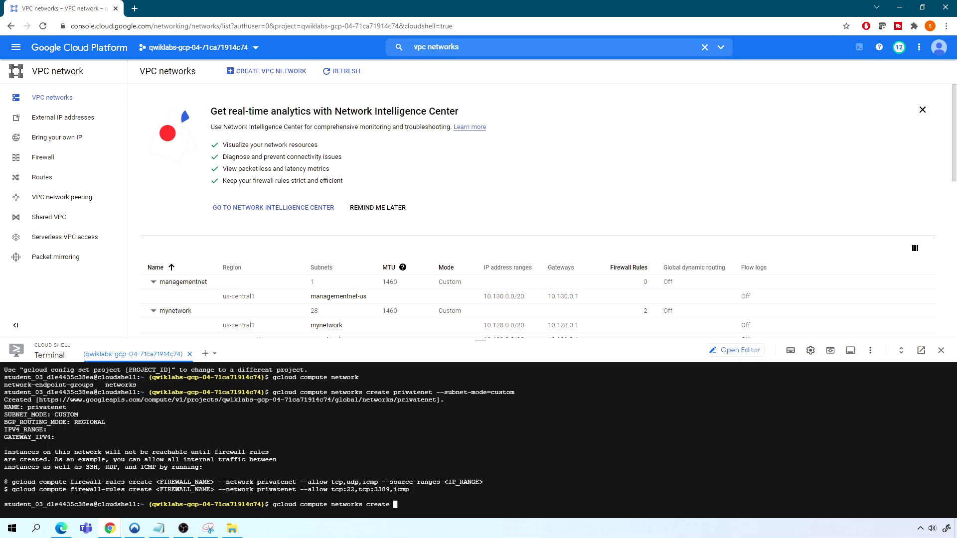
key("BackSpace")
key("BackSpace")
key("BackSpace")
key("BackSpace")
key("BackSpace")
key("BackSpace")
key("BackSpace")
- Extend the command to subnets create privatesubnet-us with --network=privatenet, checking the available network completions
type("subn")
key("Tab")
type("create")
type("privatesubnet-us --network=")
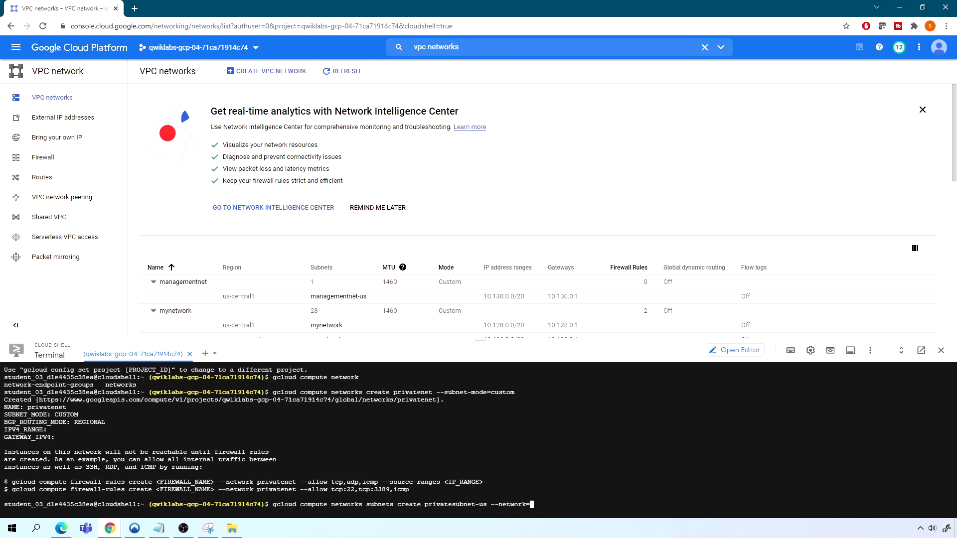
key("Tab")
key("Tab")
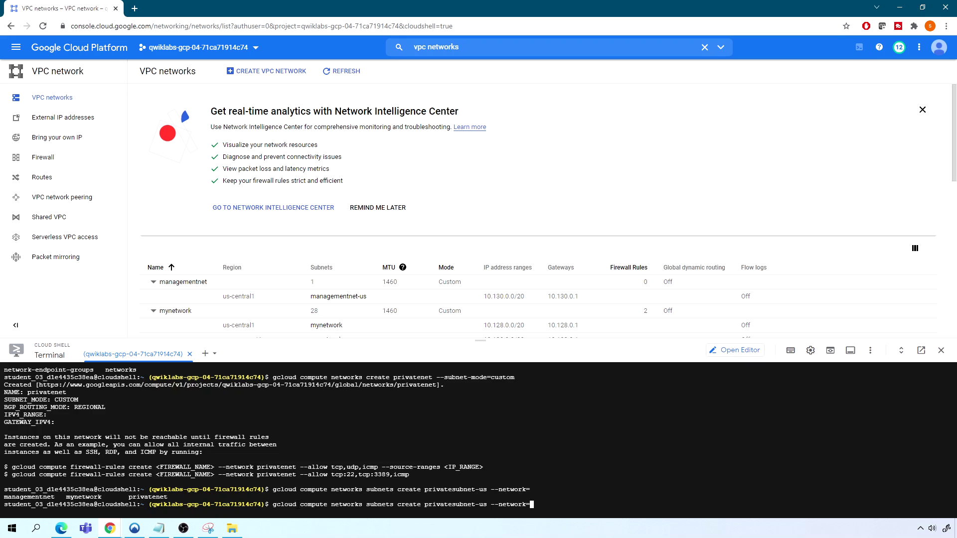
key("Tab")
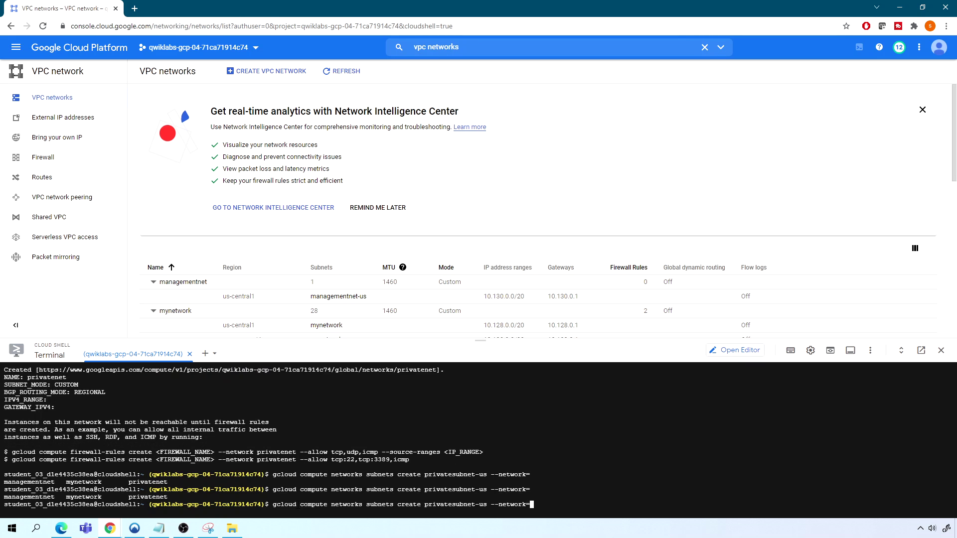
type("private")
key("Tab")
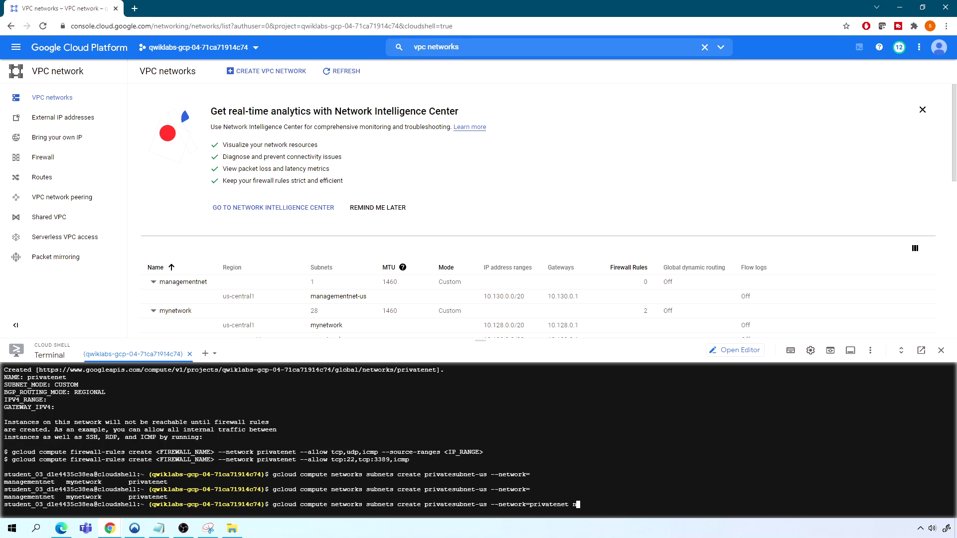
key("BackSpace")
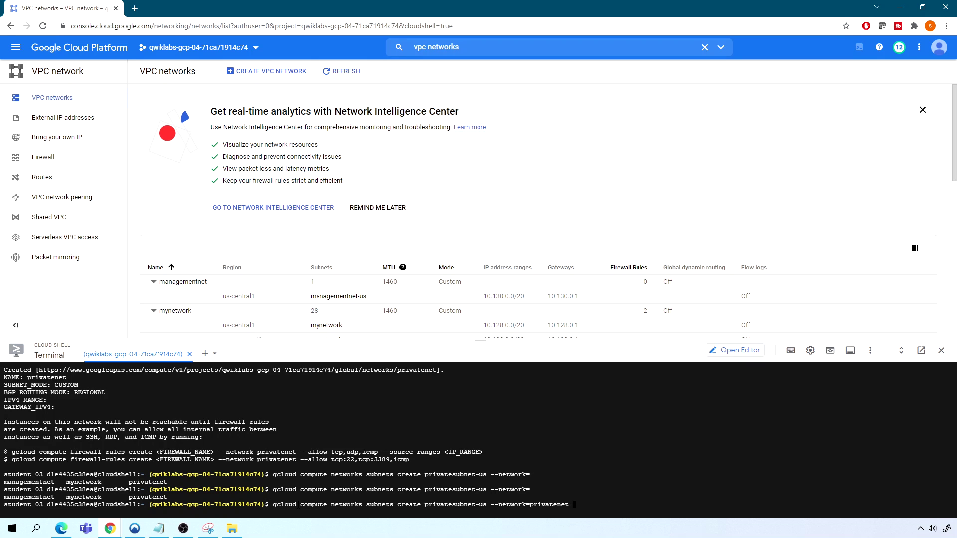
- Add --region=us-central1 and --range=172.16.0.0/24 to the privatesubnet-us command and run it
type("--region=")
type("ud-")
key("BackSpace")
key("BackSpace")
type("s-centra")
type("l1 --range=")
type("172.")
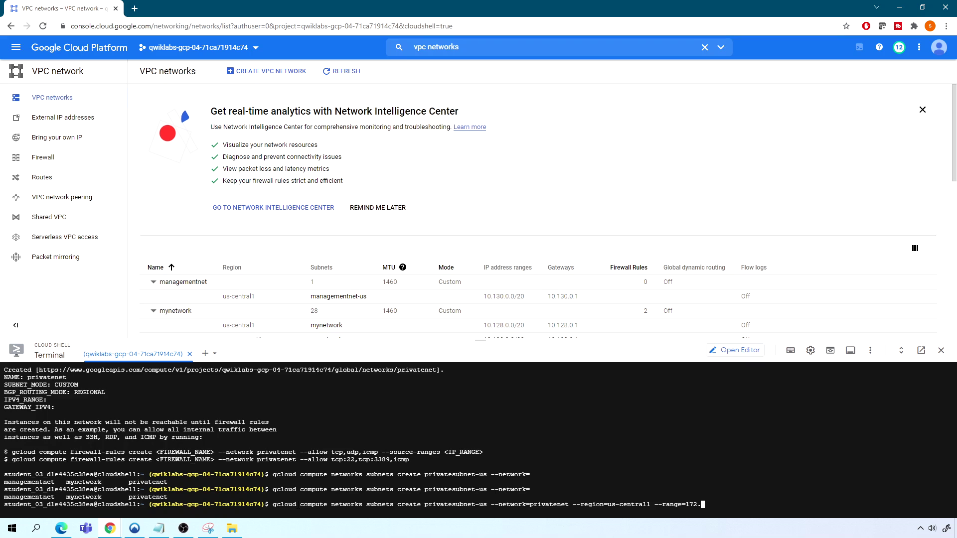
type("16.0.0")
type("/24")
key("Return")
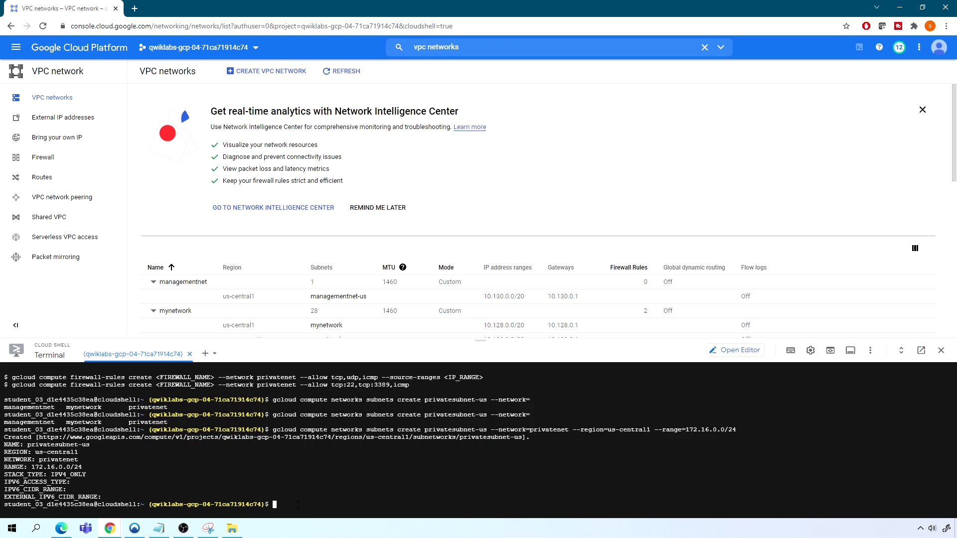
- Recall the subnet creation command and change the subnet name to privatesubnet-eu
key("Up")
key("Left")
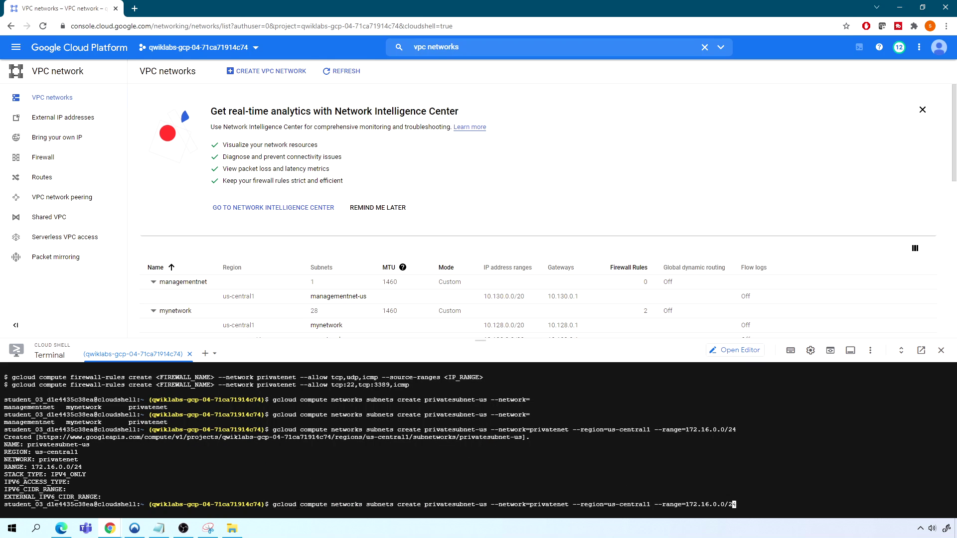
key("Left")
key("Left")
key("Left")
key("Left")
key("Left")
key("Left")
key("Left")
key("Left")
key("Left")
key("Left")
key("Left")
key("Left")
key("Left")
key("Left")
key("Left")
key("Left")
key("Left")
key("Left")
key("Left")
key("Left")
key("Left")
key("Left")
key("Left")
key("Left")
key("Left")
key("Left")
key("Left")
key("Left")
key("Left")
key("Left")
key("Left")
key("BackSpace")
key("BackSpace")
type("eu")
- Replace the region value in the recalled command with europe-west1
key("Right")
key("Right")
key("Right")
key("Right")
key("Right")
key("Right")
key("Right")
key("Right")
key("Right")
key("Right")
key("Right")
key("Right")
key("Right")
key("Right")
key("Right")
key("Right")
key("Right")
key("Right")
key("Right")
key("Right")
key("Right")
key("Right")
key("Right")
key("Right")
key("Right")
key("Right")
key("Right")
key("Right")
key("Right")
key("Right")
key("Right")
key("Right")
key("Right")
key("Right")
key("Right")
key("Right")
key("Right")
key("Right")
key("Right")
key("Left")
key("BackSpace")
key("BackSpace")
key("BackSpace")
key("BackSpace")
key("BackSpace")
key("BackSpace")
key("BackSpace")
key("BackSpace")
key("BackSpace")
key("BackSpace")
key("BackSpace")
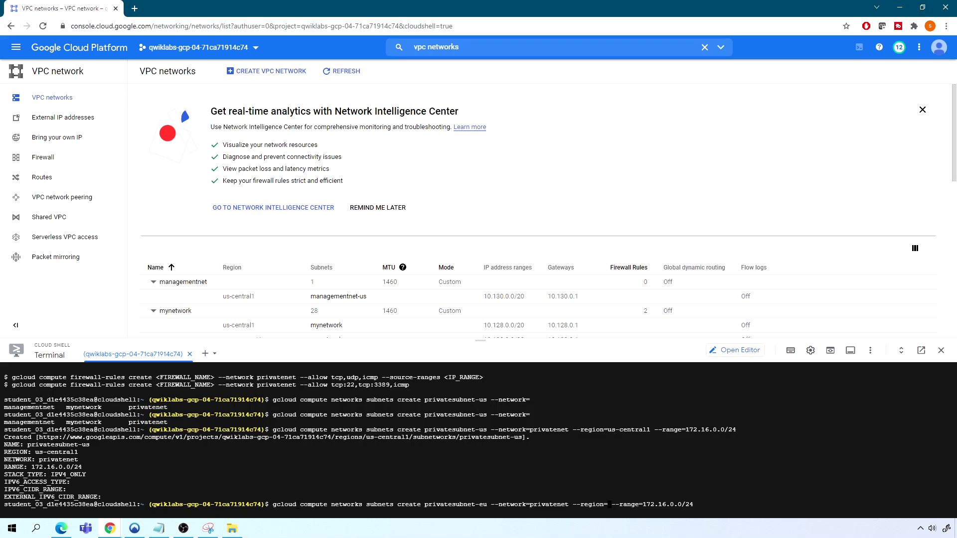
type("europe-west1")
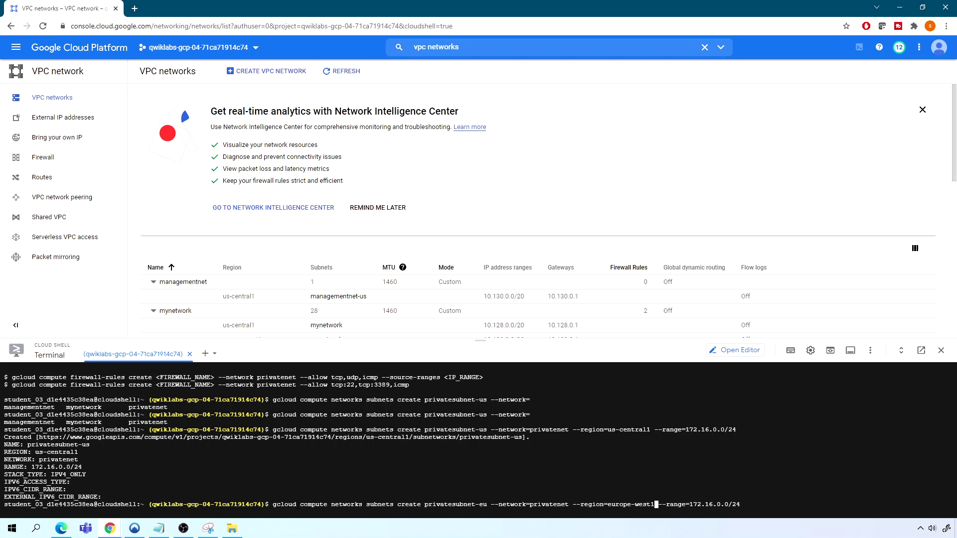
key("Insert")
key("Insert")
key("BackSpace")
key("BackSpace")
key("BackSpace")
key("BackSpace")
key("BackSpace")
key("BackSpace")
key("BackSpace")
key("BackSpace")
key("BackSpace")
type("1")
- Change the range to 172.20.0.0/20 and run the command to create subnet privatesubnet-eu
key("Right")
key("Right")
key("Right")
key("Right")
key("Right")
key("Right")
key("Right")
key("Right")
key("Right")
key("Right")
key("Right")
key("Right")
key("Right")
key("Right")
key("BackSpace")
key("BackSpace")
type("20")
key("Right")
key("Right")
key("Right")
key("Right")
key("Right")
key("Right")
key("Delete")
type("0")
key("Return")
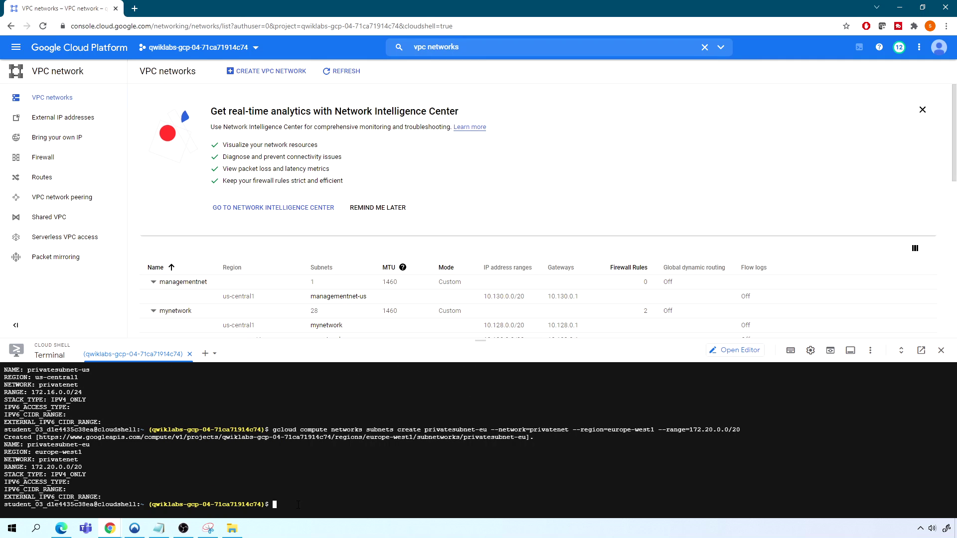
- List the project's networks with gcloud compute networks list
type("gcloud compute networks list")
key("Return")
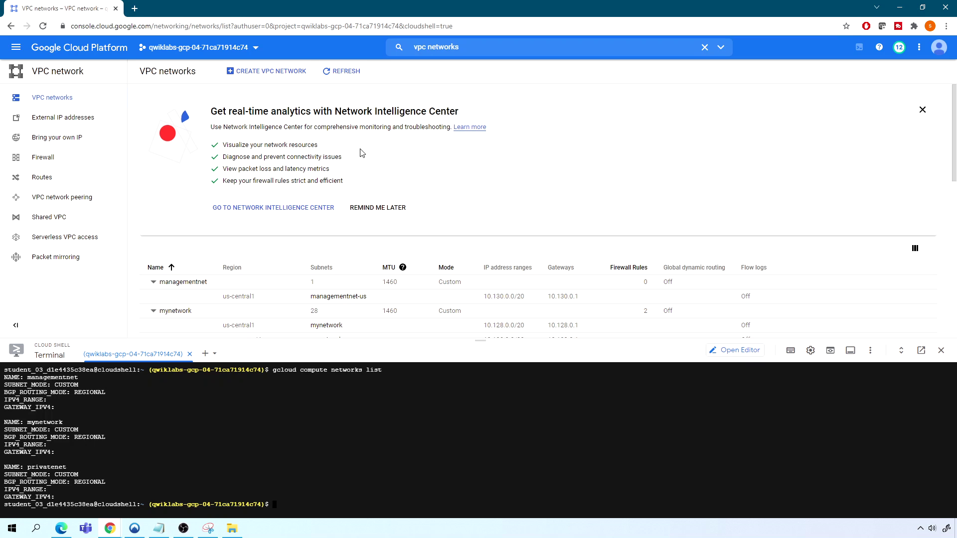
- Start a new VPC firewall rule and name it demo-rules
left_click(48, 158)
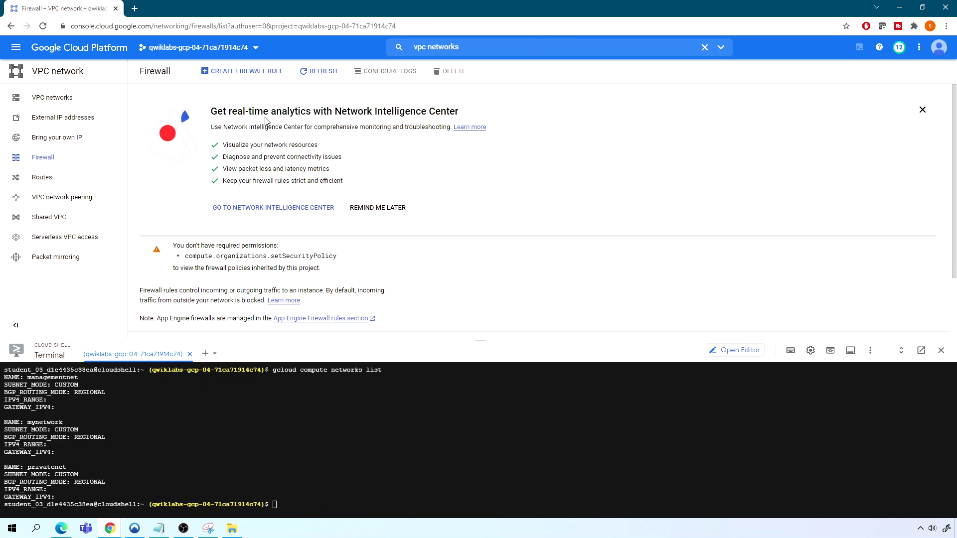
left_click(253, 76)
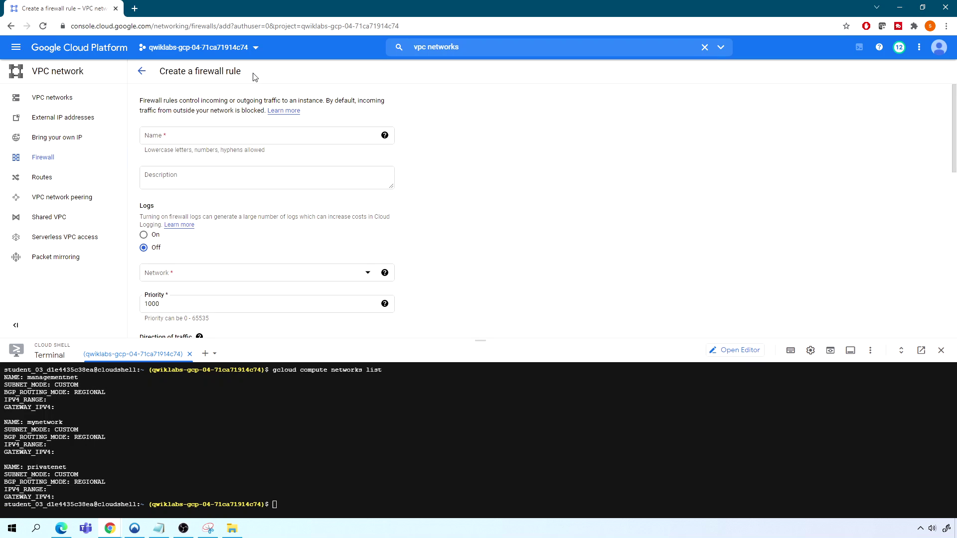
left_click(175, 137)
type("demo")
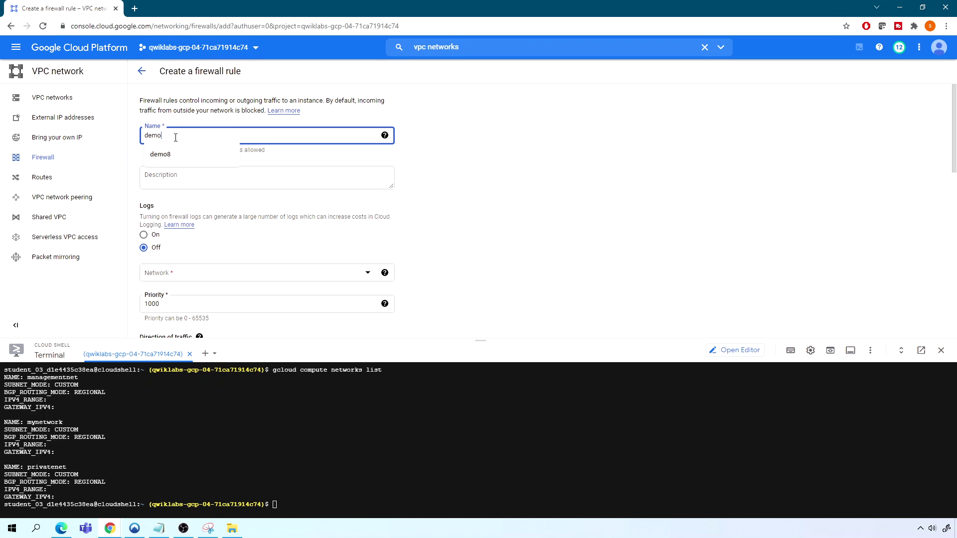
type("-rules")
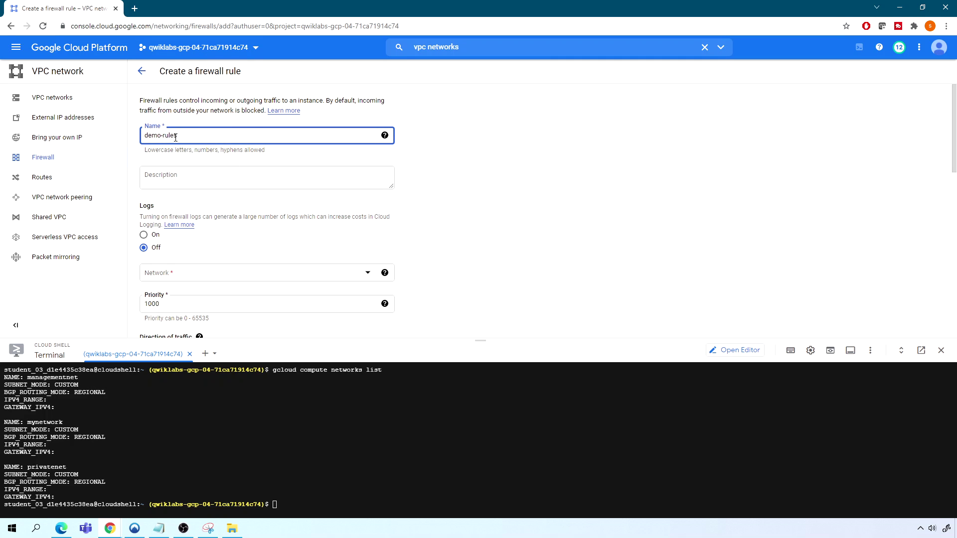
- Complete the firewall rule's name as demo-rules-network and assign the rule to the managementnet network
type("-network")
left_click(190, 277)
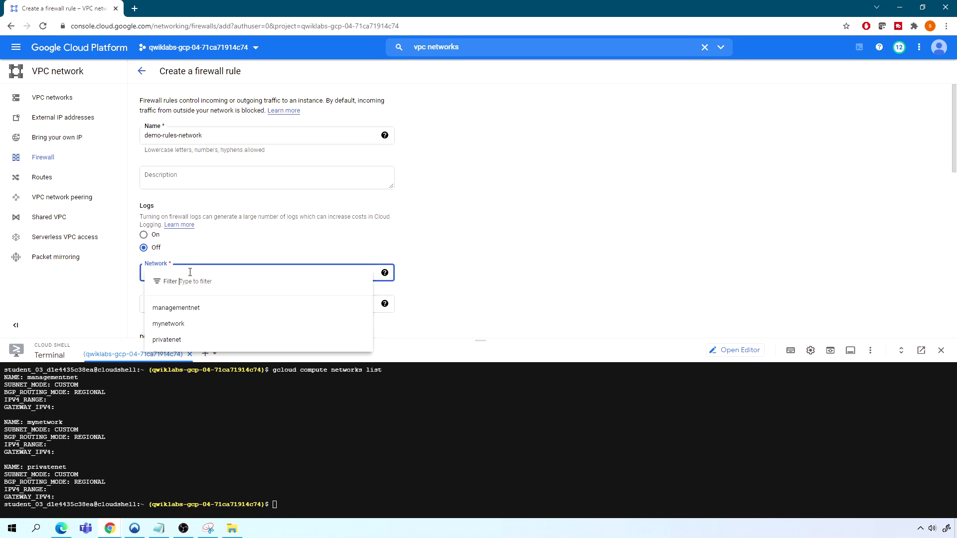
left_click(188, 308)
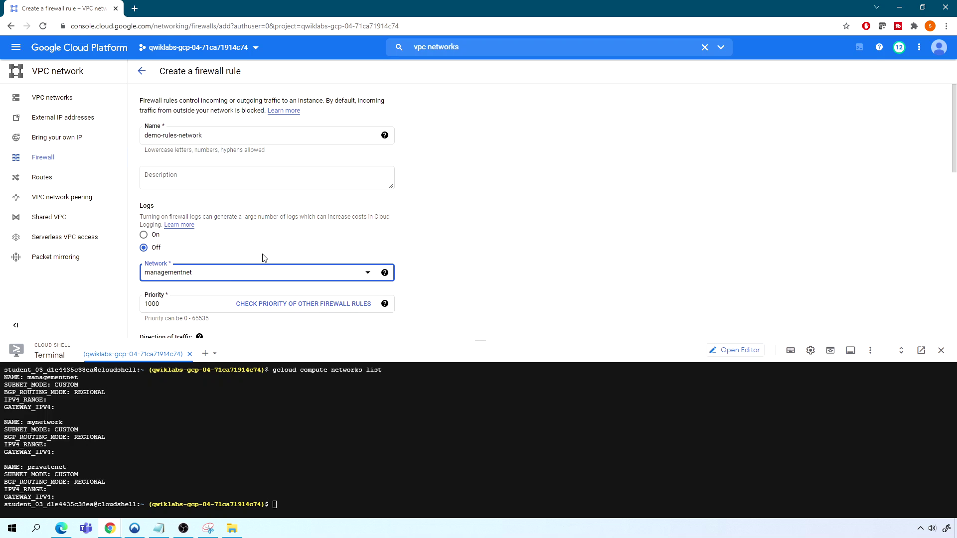
- Set the rule's source IPv4 range to 0.0.0.0/0
scroll(264, 258, "down", 3)
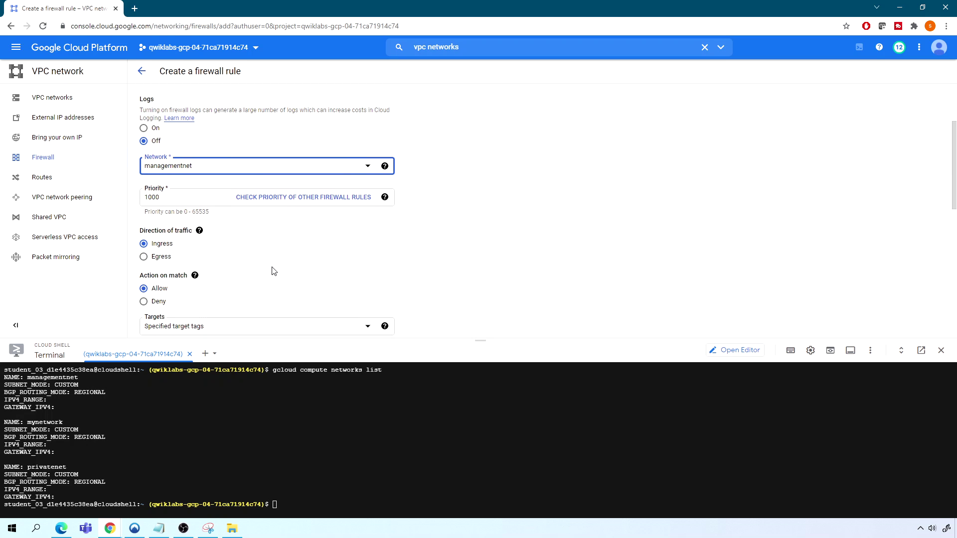
scroll(272, 271, "down", 2)
scroll(272, 272, "down", 1)
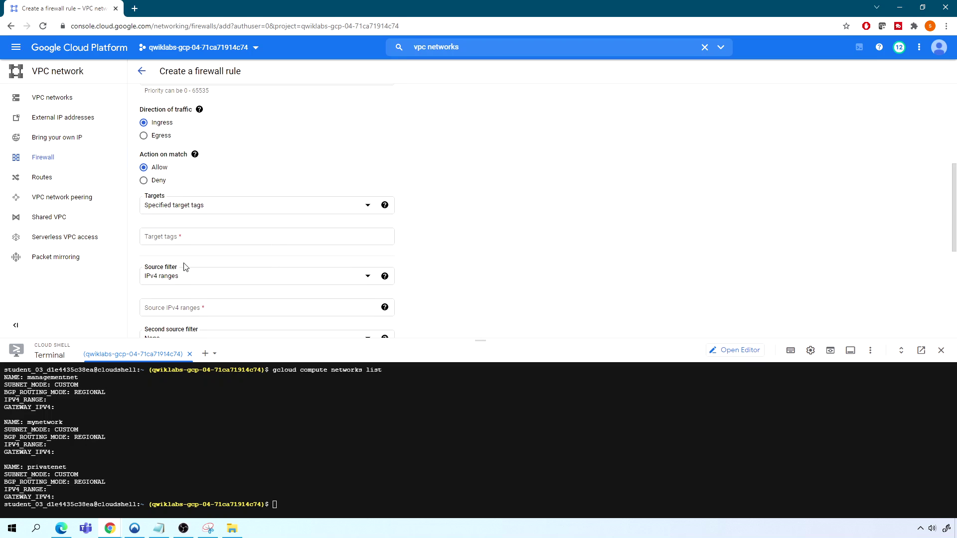
left_click(176, 306)
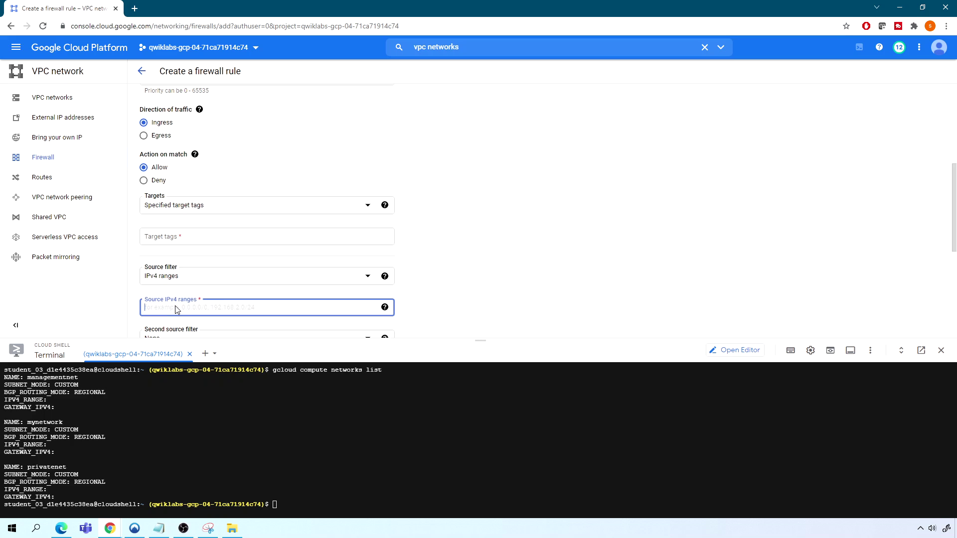
type("0")
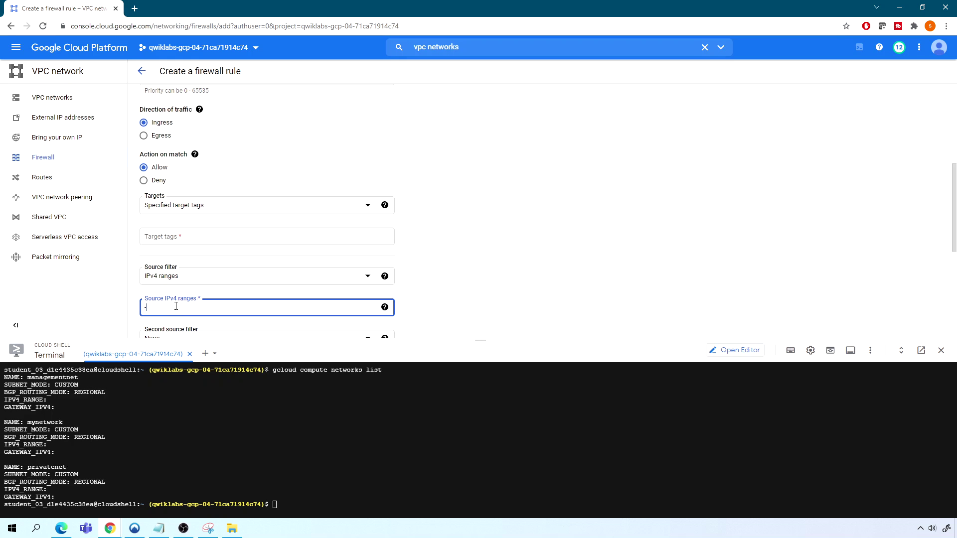
key("BackSpace")
type("0.0.0.0/0")
- Allow TCP traffic on ports 22,3389 in the demo-rules-network rule
scroll(208, 304, "down", 3)
scroll(207, 301, "down", 1)
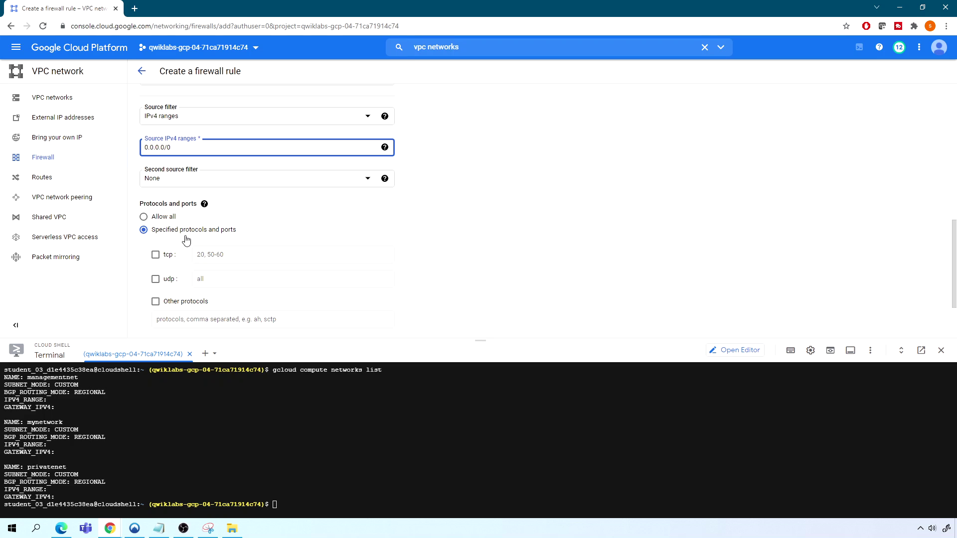
left_click(156, 254)
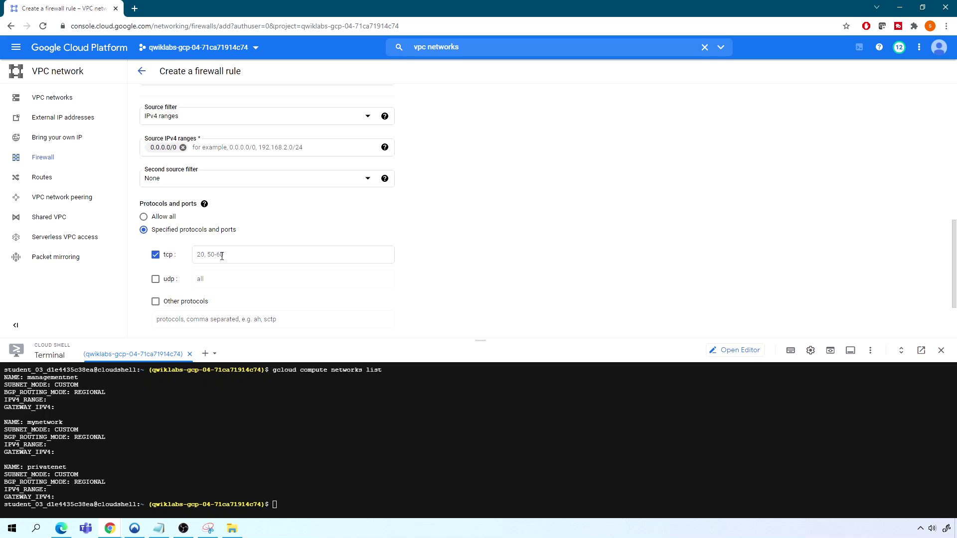
left_click(244, 255)
type("22")
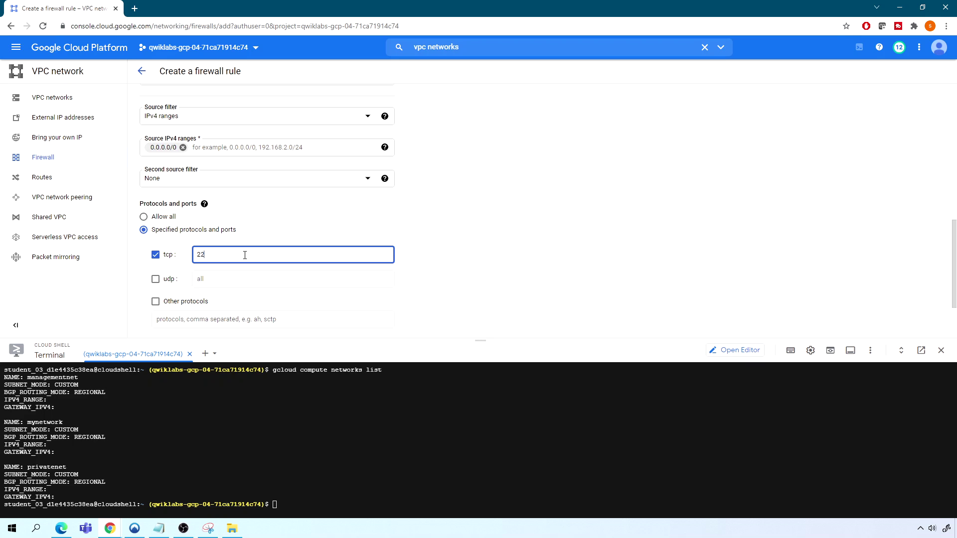
key("BackSpace")
key("BackSpace")
type("22,3389")
- Add icmp as another allowed protocol and try to create the firewall rule
scroll(269, 274, "down", 1)
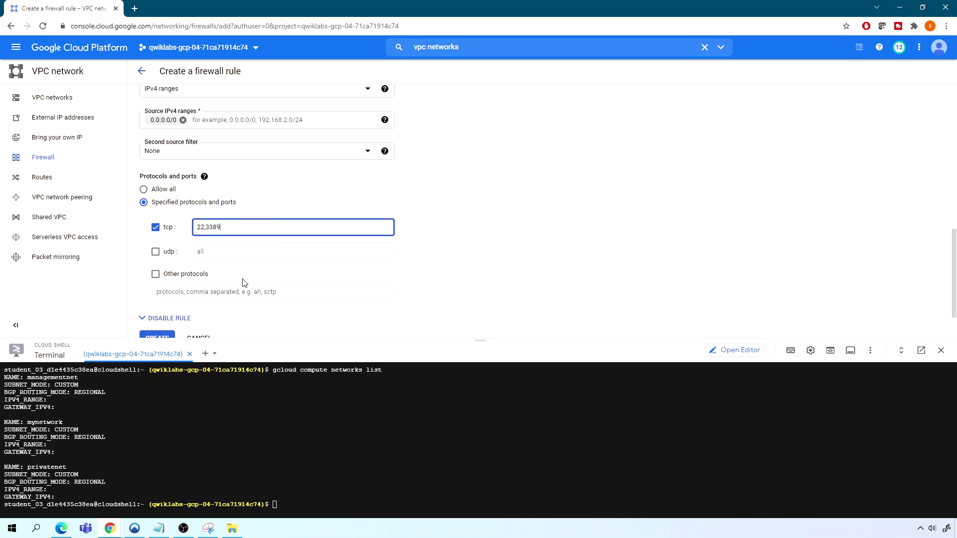
left_click(156, 275)
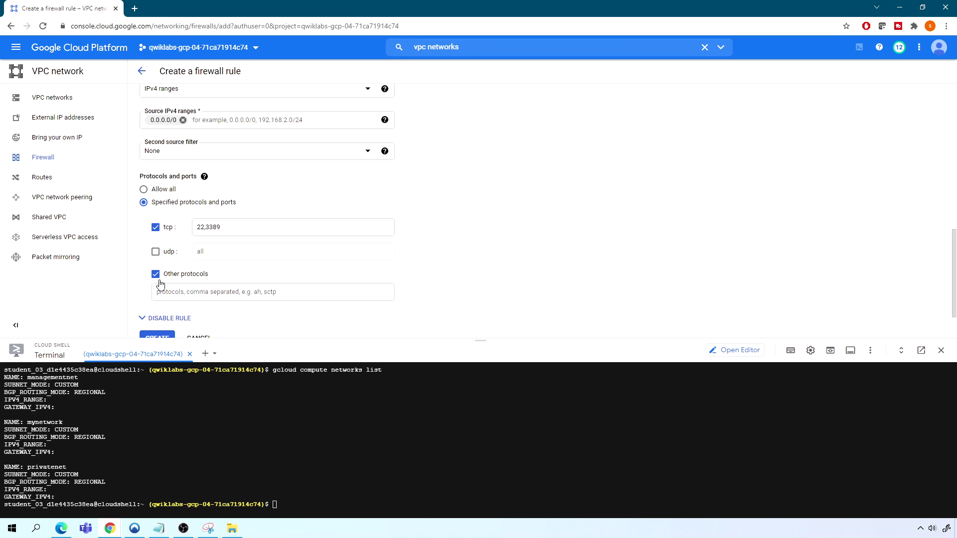
left_click(159, 291)
type("icmp")
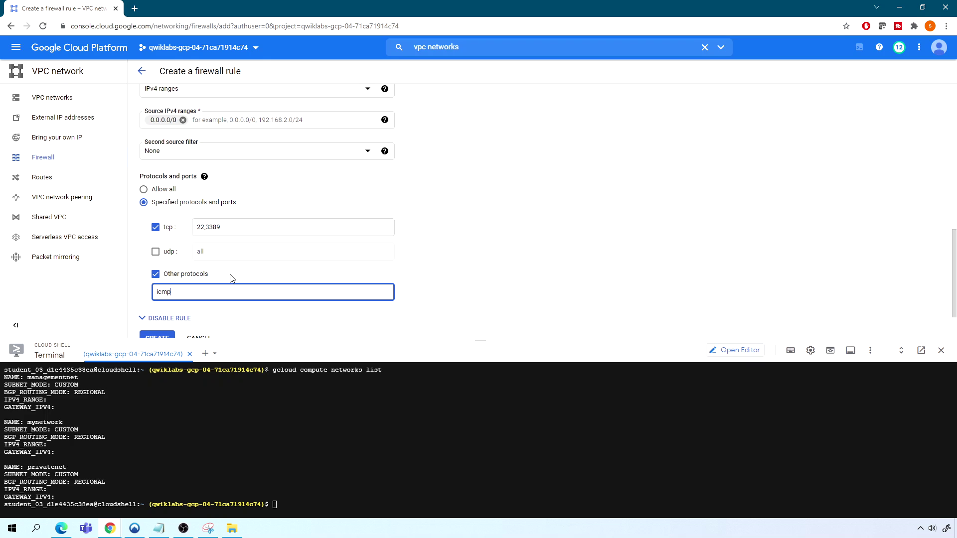
scroll(230, 278, "down", 1)
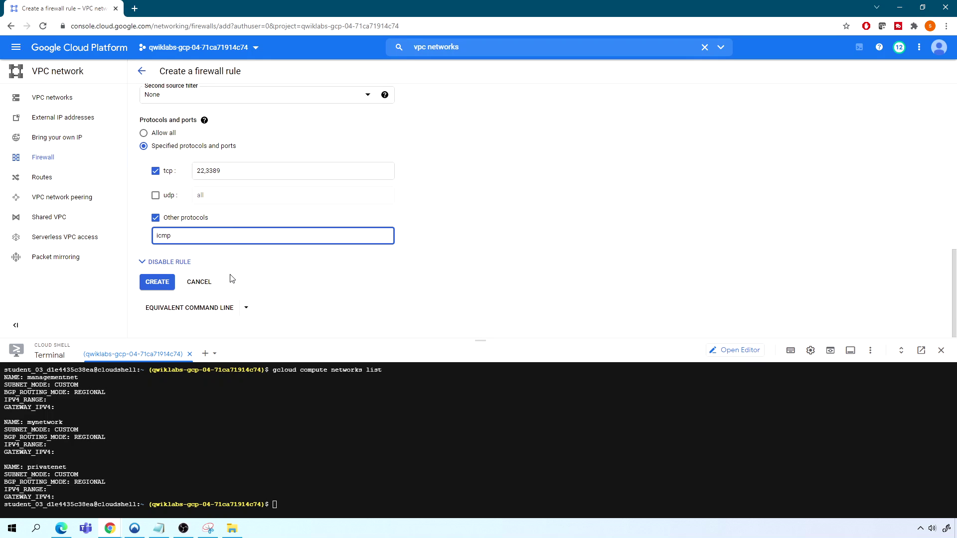
left_click(159, 286)
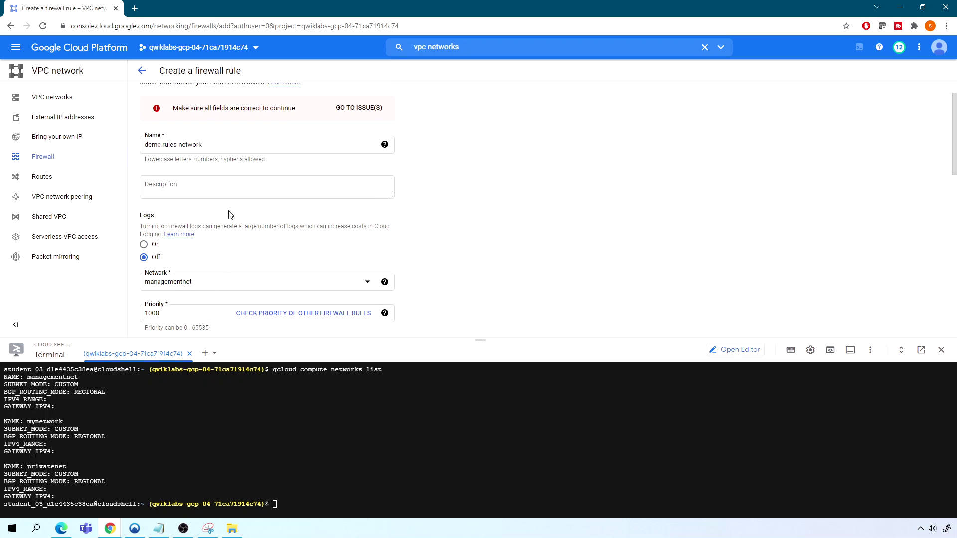
- Set the rule's targets to all instances in the network and create the demo-rules-network rule
scroll(261, 194, "down", 5)
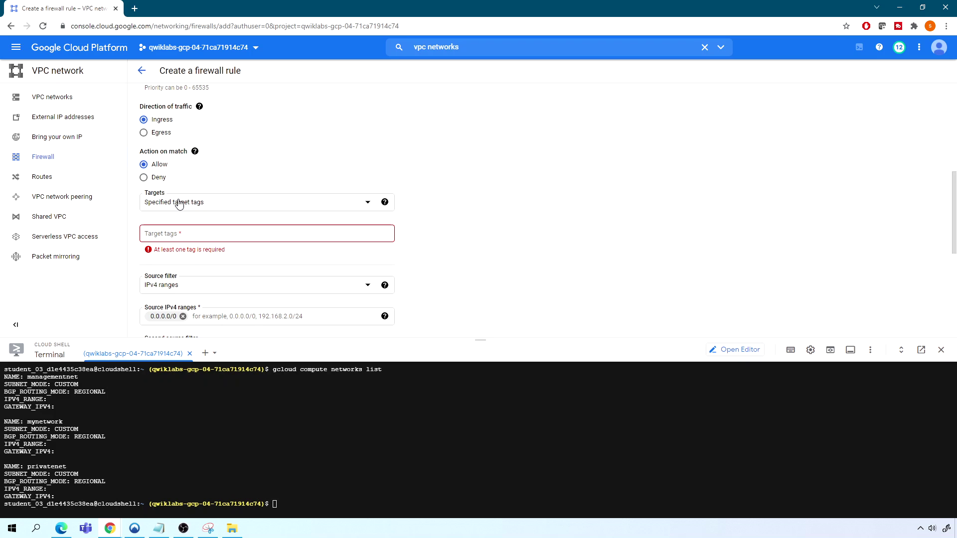
left_click(174, 231)
left_click(182, 209)
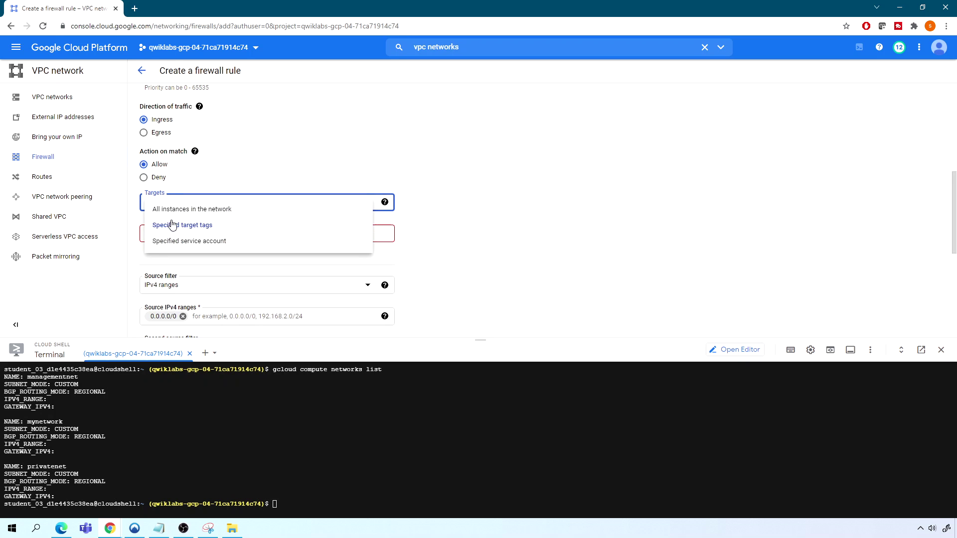
left_click(187, 210)
scroll(415, 219, "down", 4)
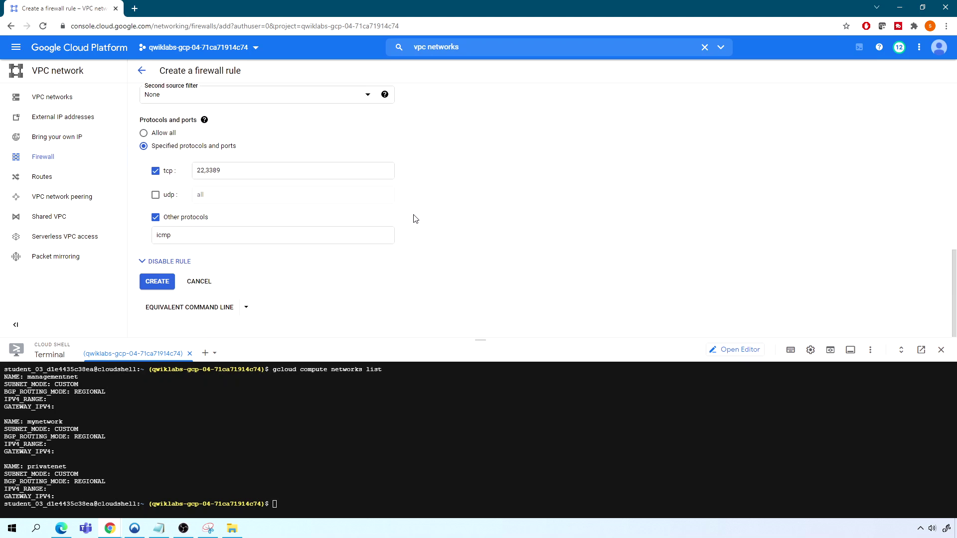
left_click(160, 282)
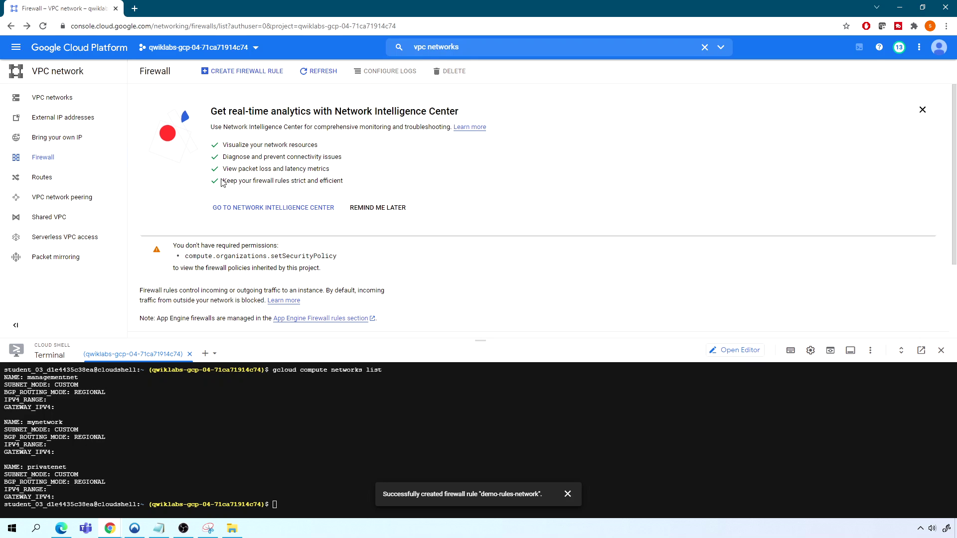
- Start another firewall rule named privatenet and assign it to the privatenet network
left_click(256, 73)
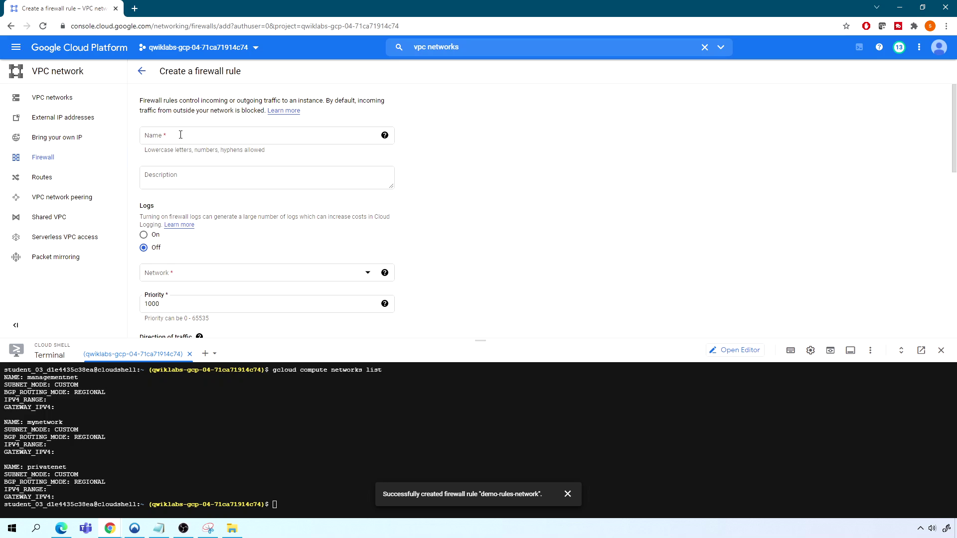
left_click(181, 135)
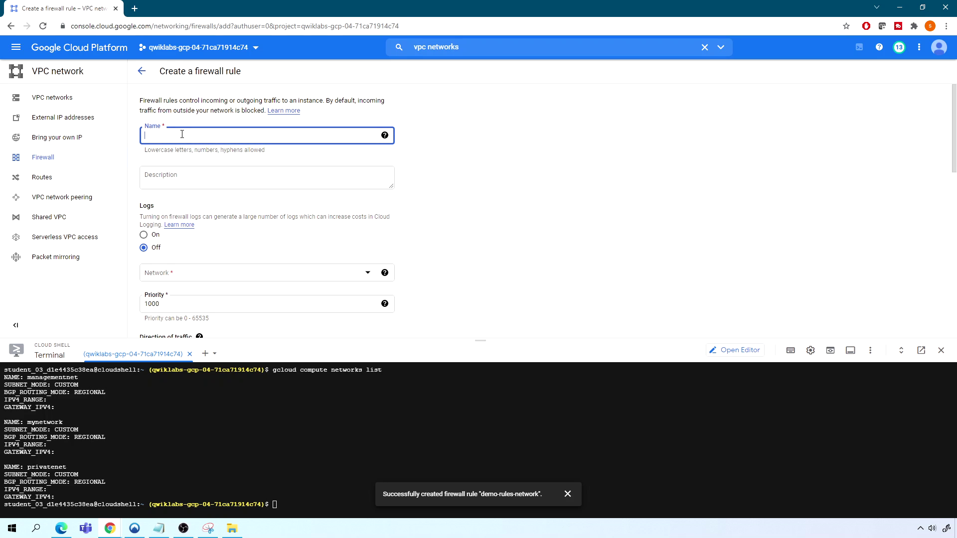
type("privat")
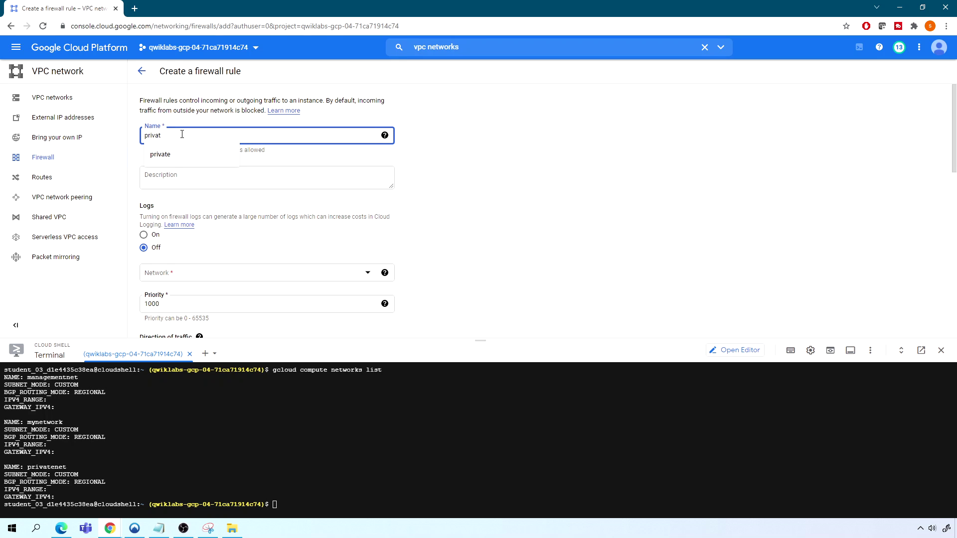
type("enet")
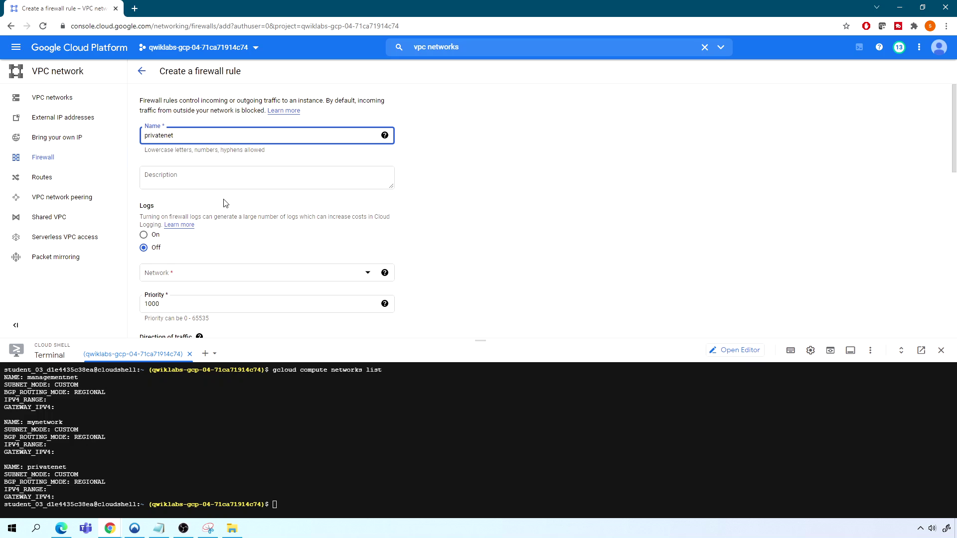
scroll(224, 249, "down", 1)
left_click(189, 222)
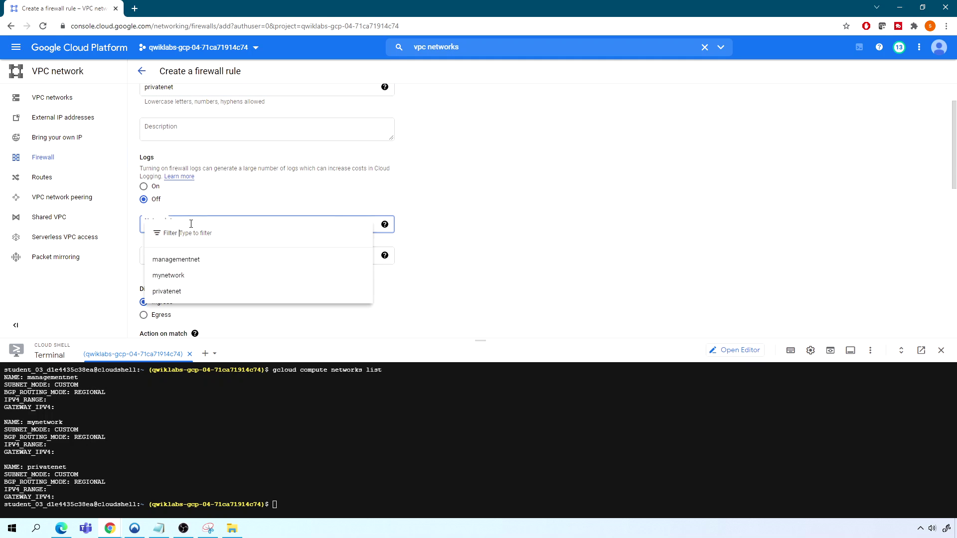
left_click(168, 291)
- Target all instances in the network and set the source IPv4 range to 0.0.0.0/0
scroll(224, 285, "down", 3)
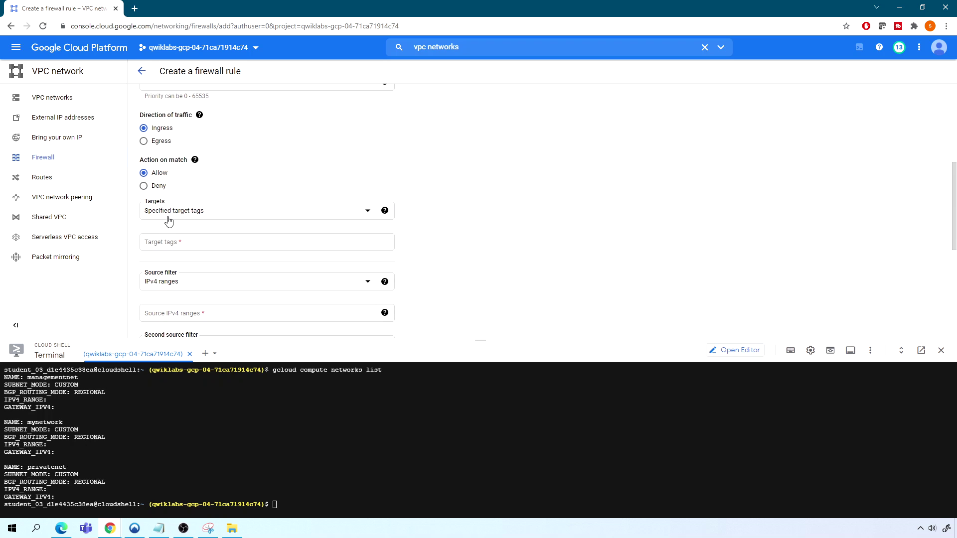
left_click(172, 219)
left_click(175, 220)
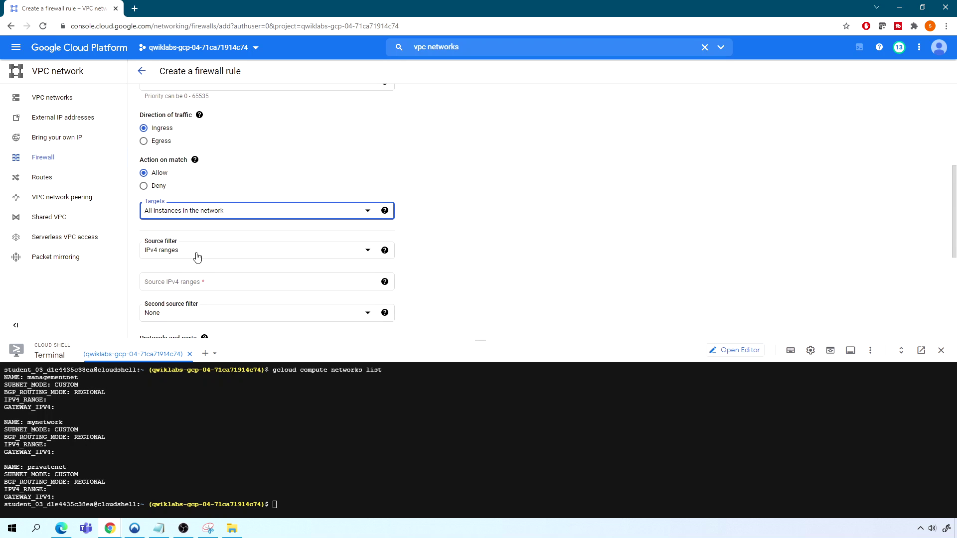
left_click(192, 282)
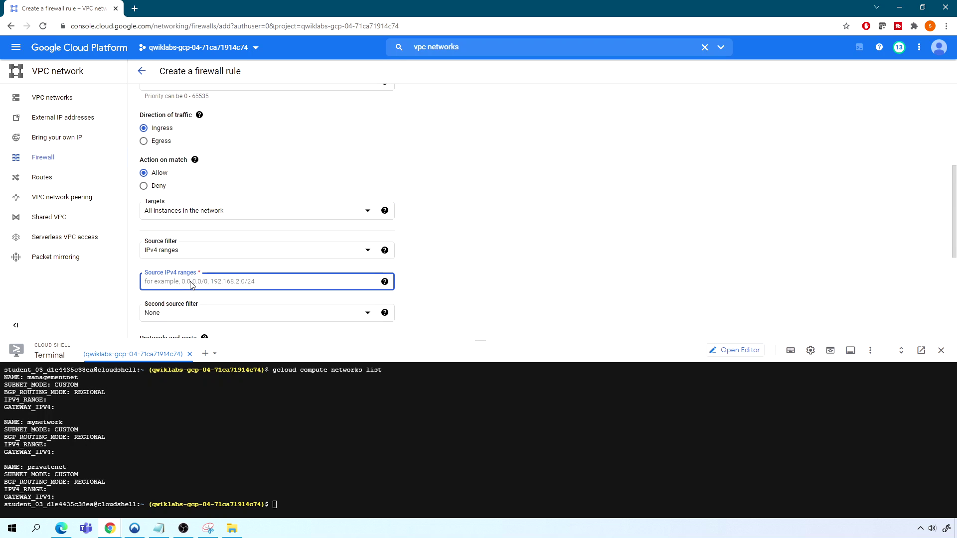
type("0.0.0.0/0")
- Allow TCP traffic on ports 22,3389 in the privatenet rule
scroll(243, 272, "down", 2)
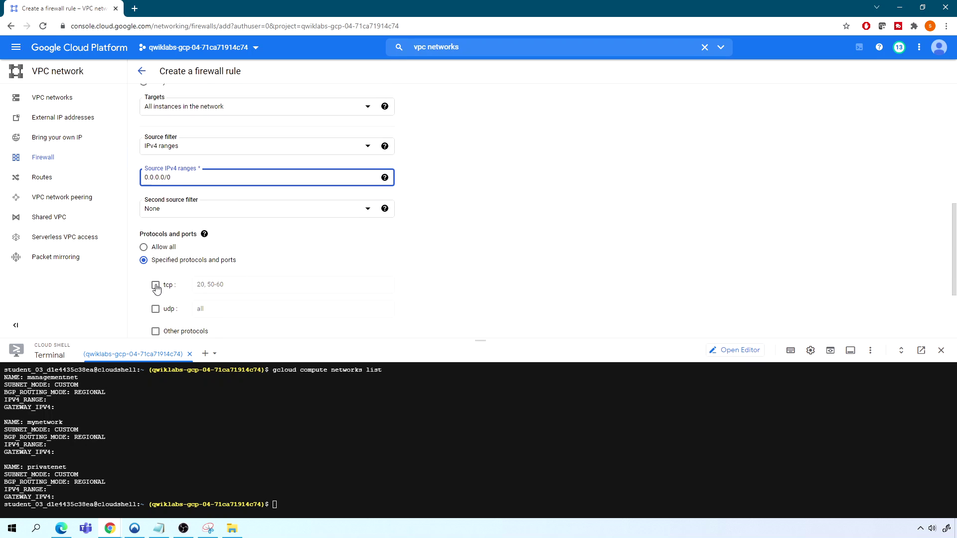
left_click(155, 285)
left_click(221, 285)
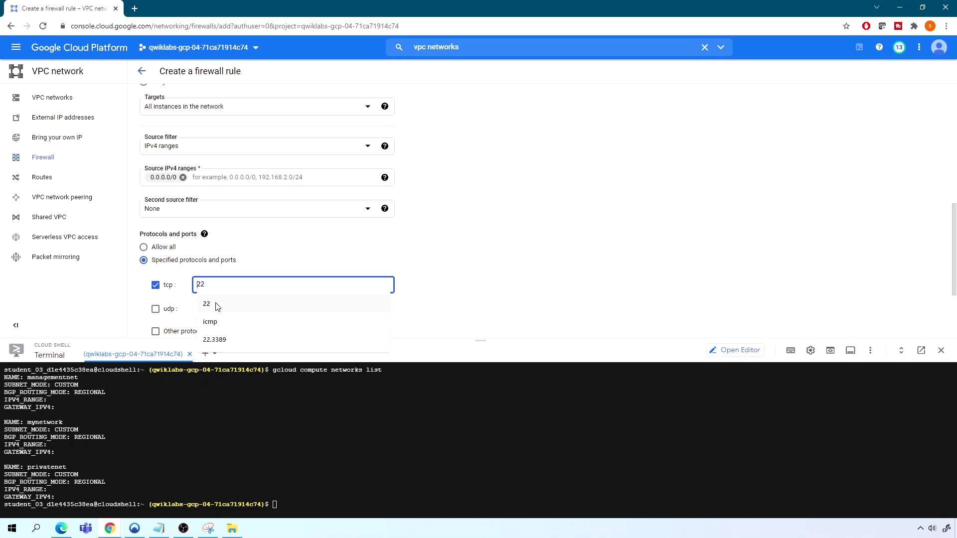
left_click(218, 305)
left_click(232, 291)
left_click(219, 301)
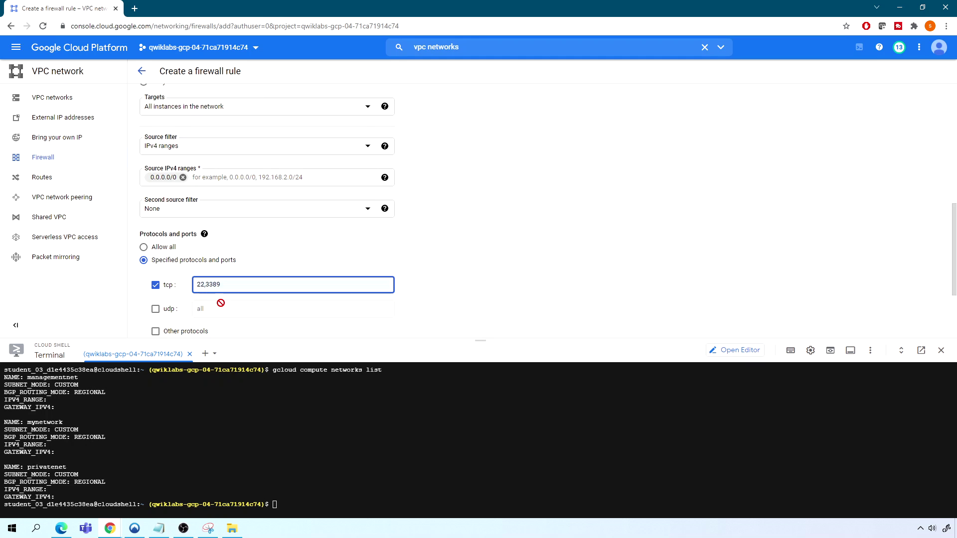
- Add icmp as another allowed protocol and create the privatenet firewall rule
scroll(221, 302, "down", 1)
left_click(156, 278)
left_click(175, 295)
type("icmp")
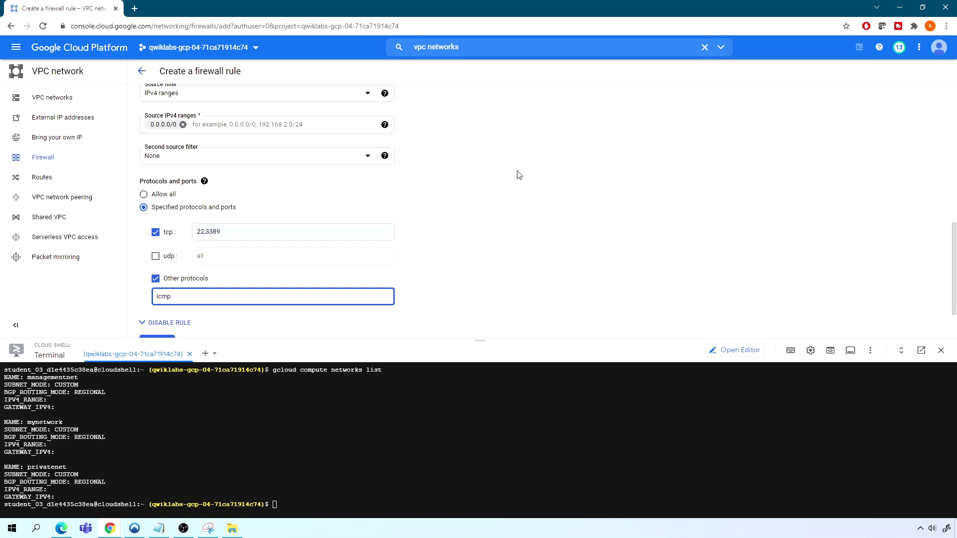
scroll(549, 172, "down", 2)
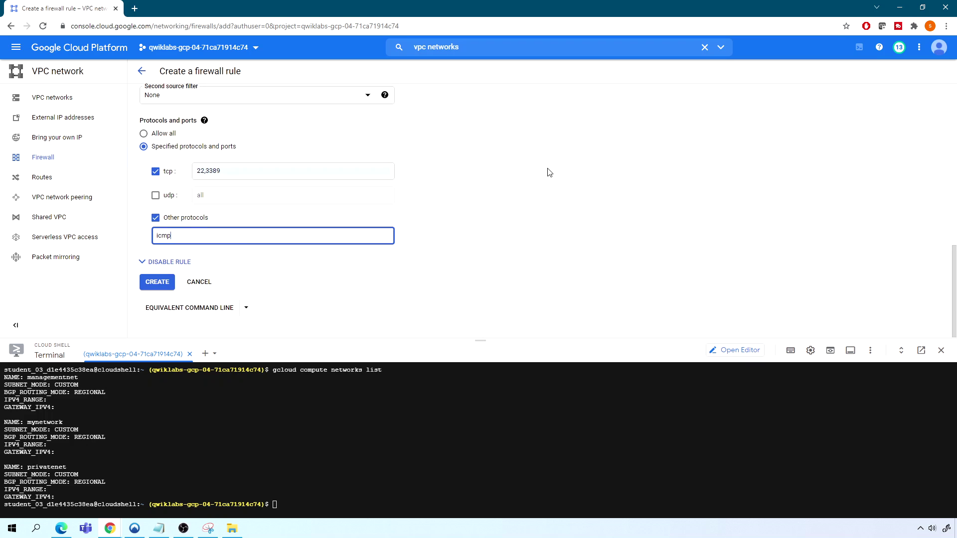
left_click(169, 285)
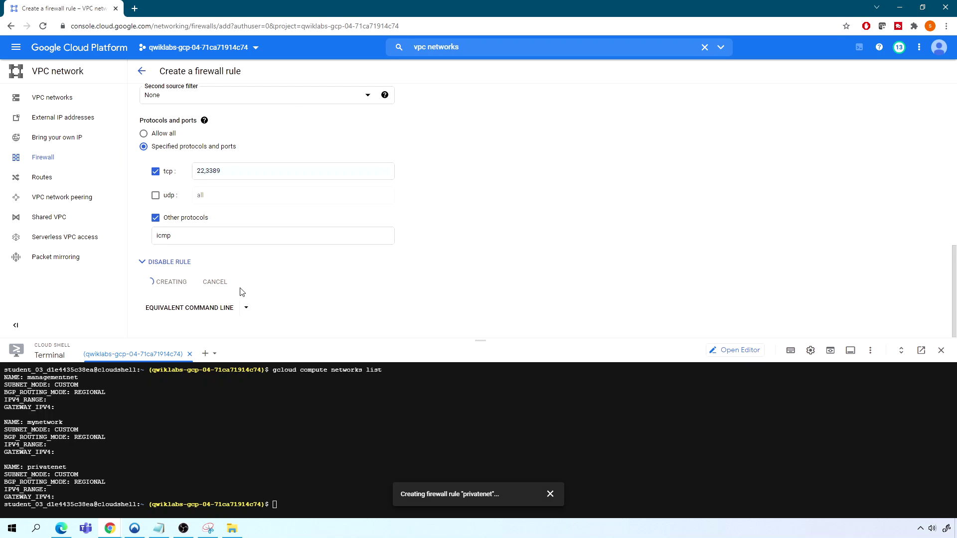